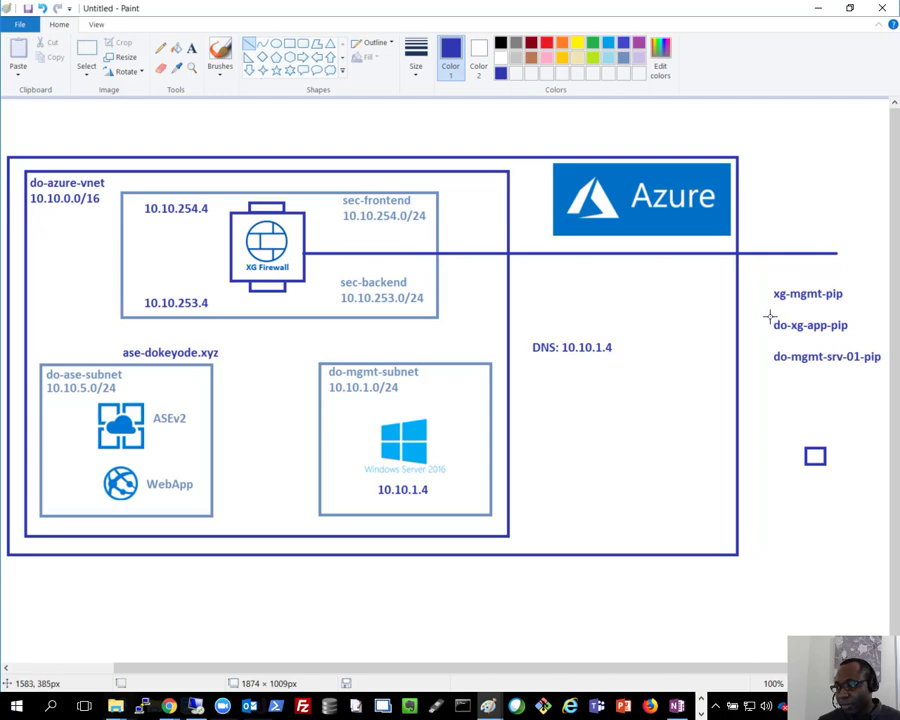
Step: Move the do-xg-app-pip label from the right-hand list to the space above the diagram
mouse_move(769, 316)
left_mouse_down()
mouse_move(806, 325)
mouse_move(840, 318)
left_mouse_up()
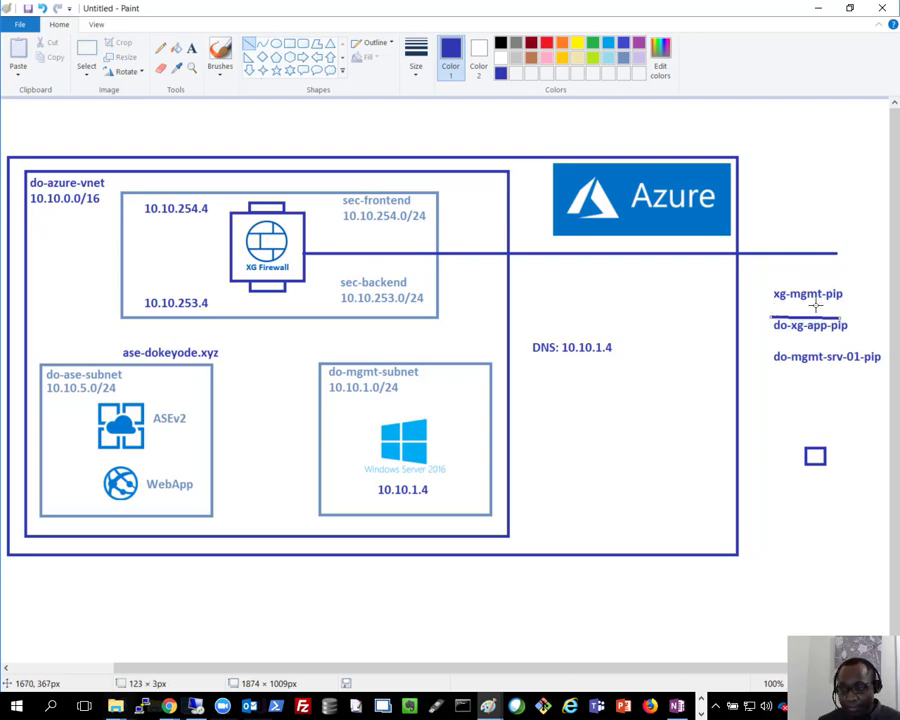
key("ctrl+z")
left_click(86, 50)
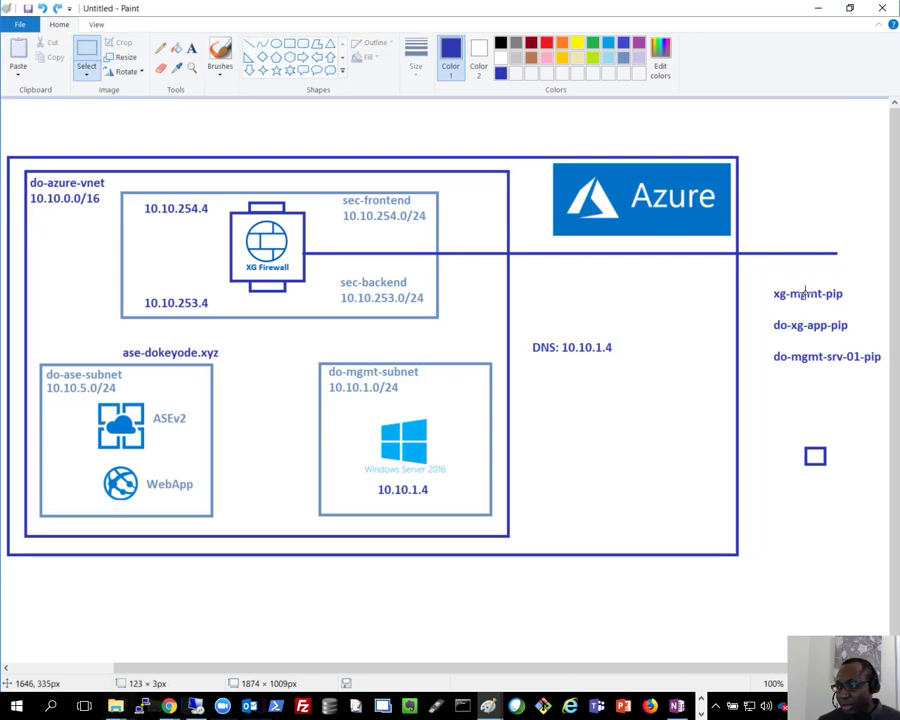
mouse_move(829, 314)
left_mouse_down()
mouse_move(854, 327)
mouse_move(844, 332)
left_mouse_up()
mouse_move(790, 318)
left_mouse_down()
mouse_move(259, 156)
mouse_move(295, 132)
left_mouse_up()
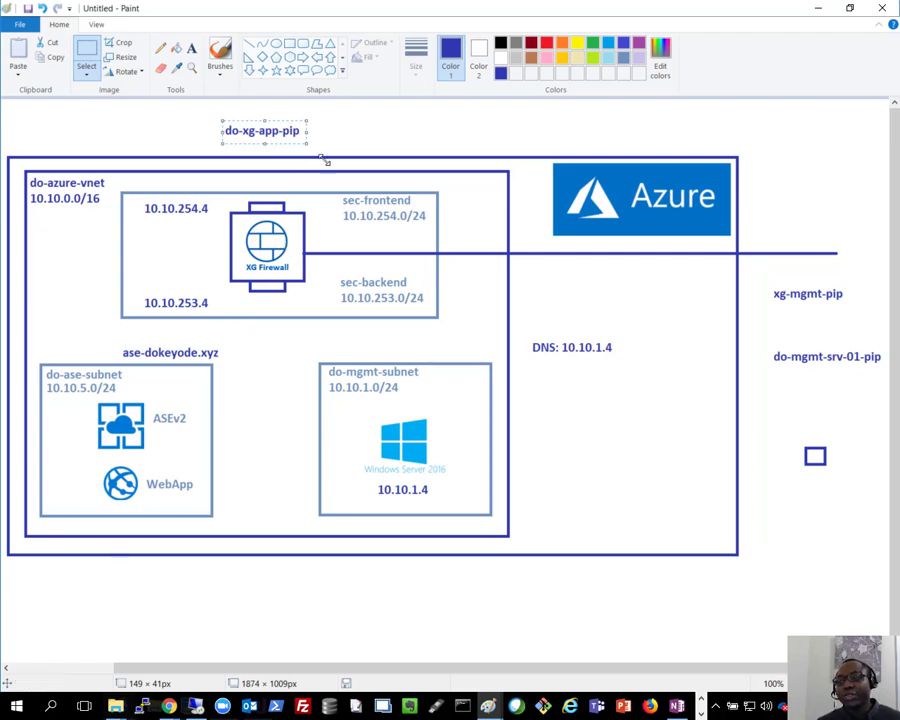
Step: Draw a small rectangle below the firewall subnet and label it 10.10.253.1
left_click(290, 45)
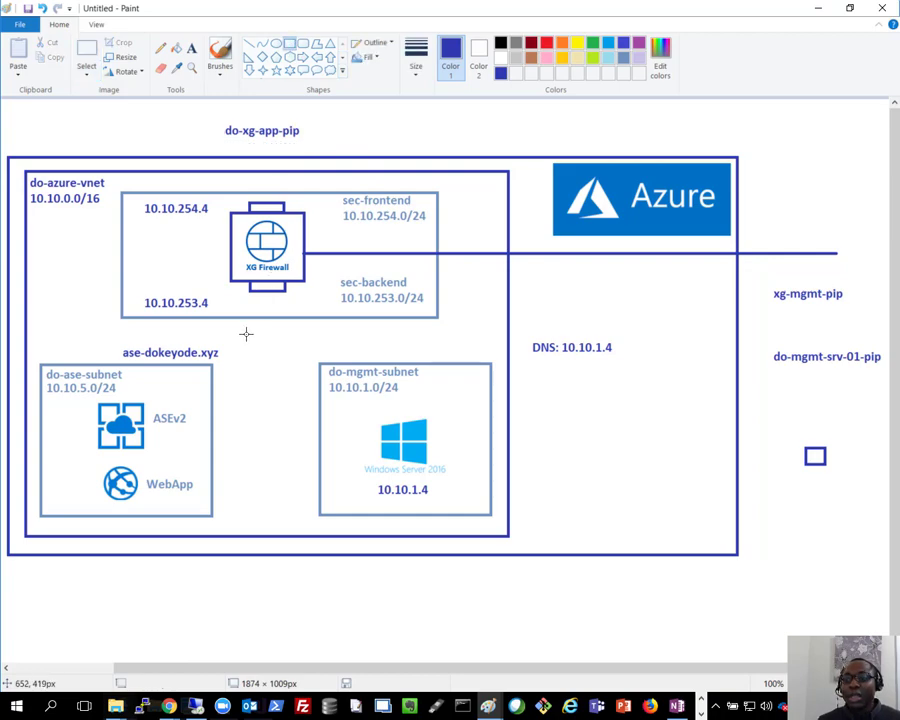
mouse_move(245, 335)
left_mouse_down()
mouse_move(286, 346)
mouse_move(279, 351)
mouse_move(261, 333)
left_mouse_up()
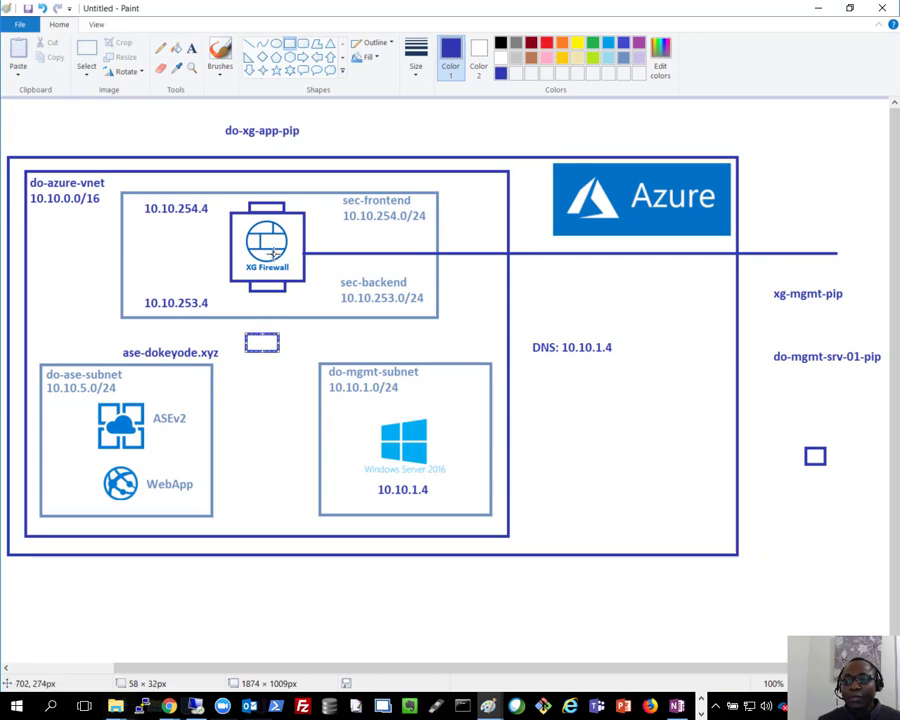
left_click(192, 48)
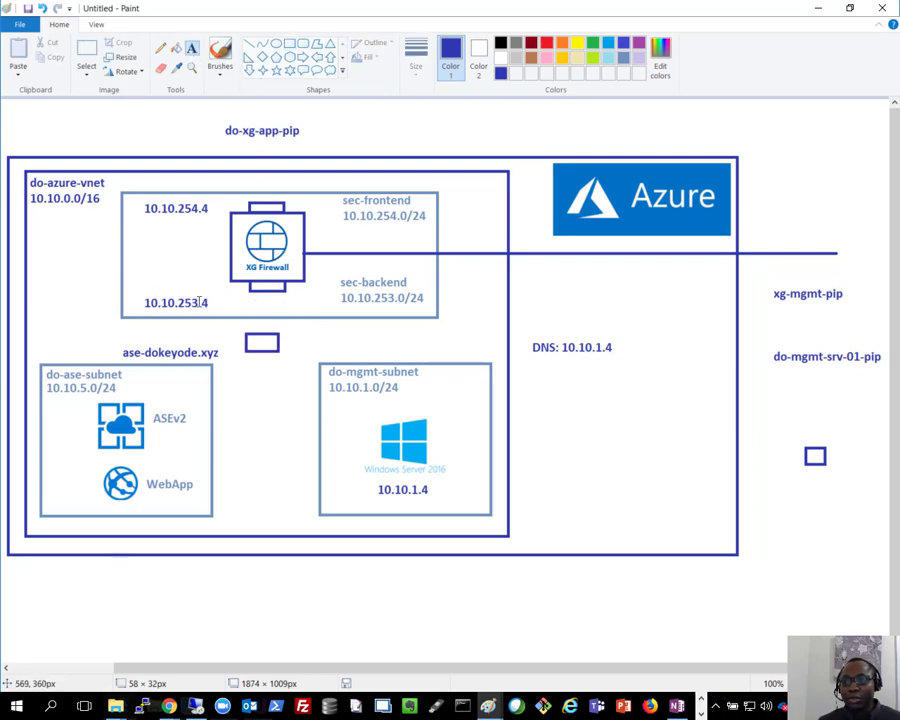
left_click(287, 337)
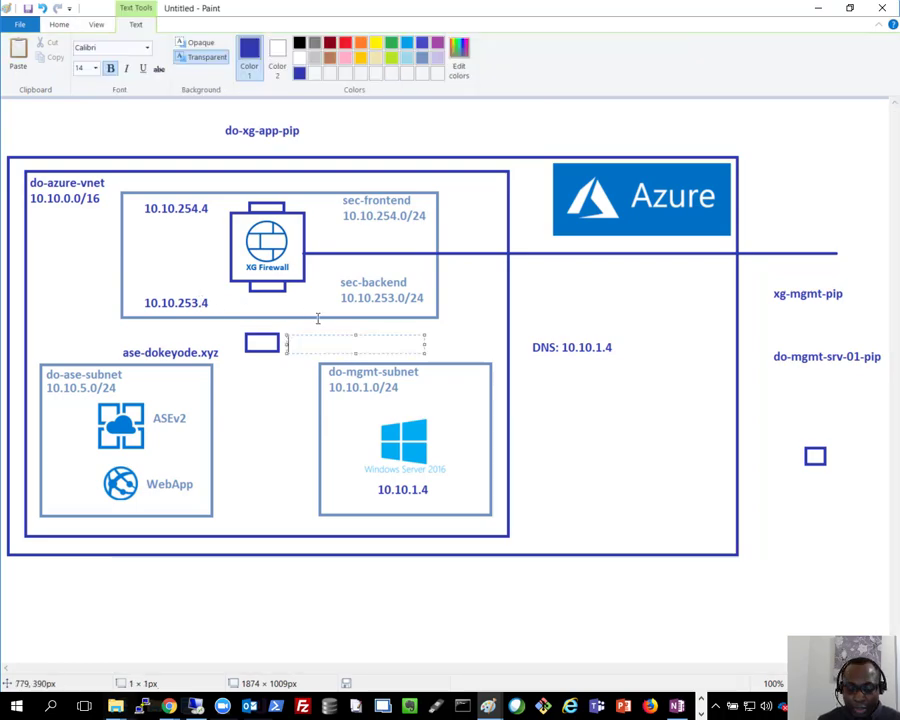
type("10.10.2")
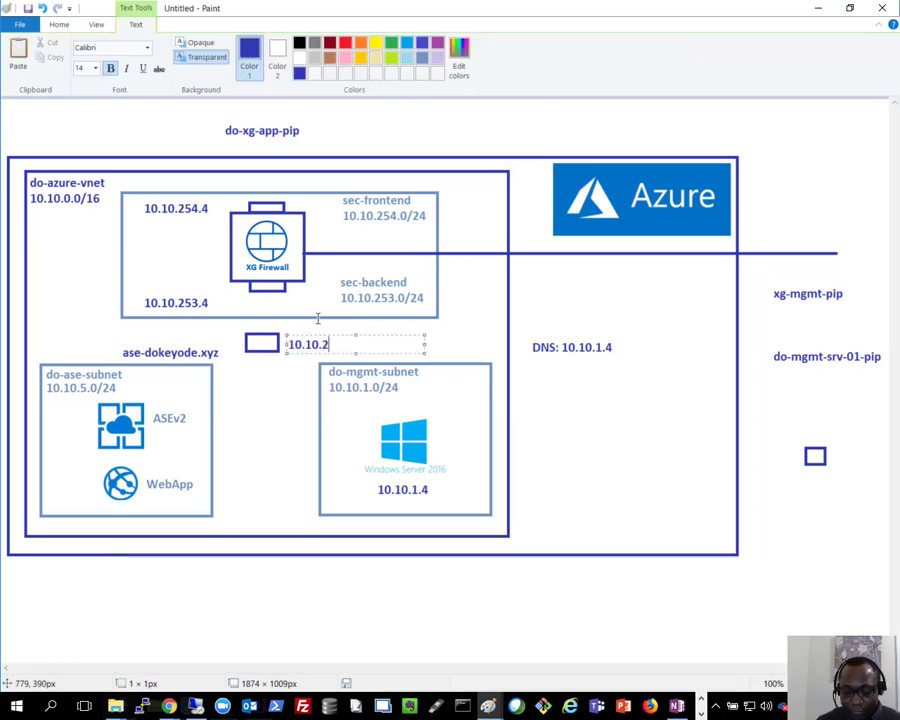
type("53.1")
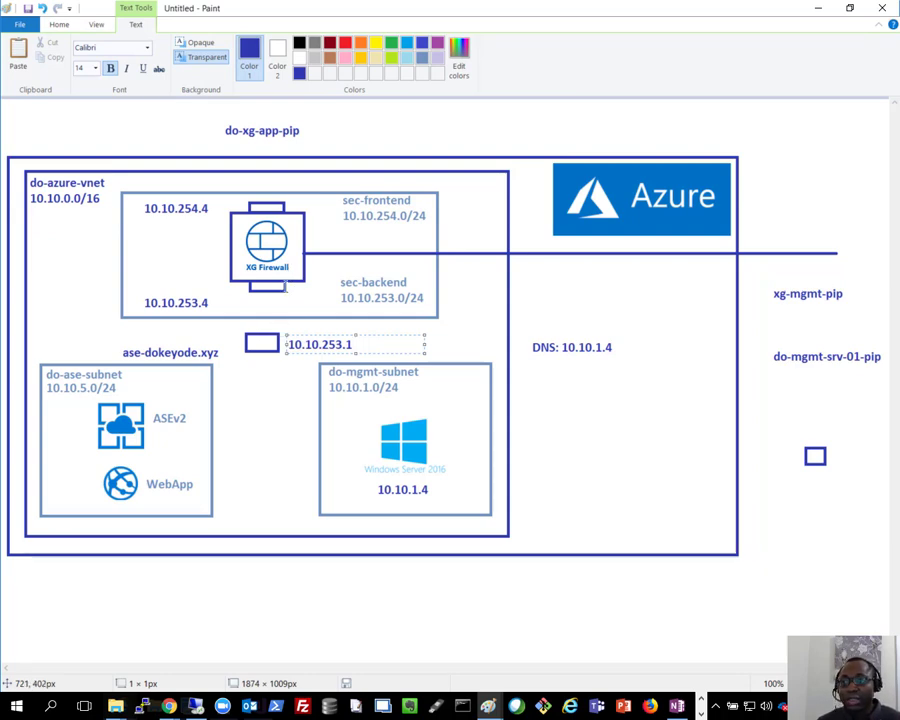
left_click(418, 140)
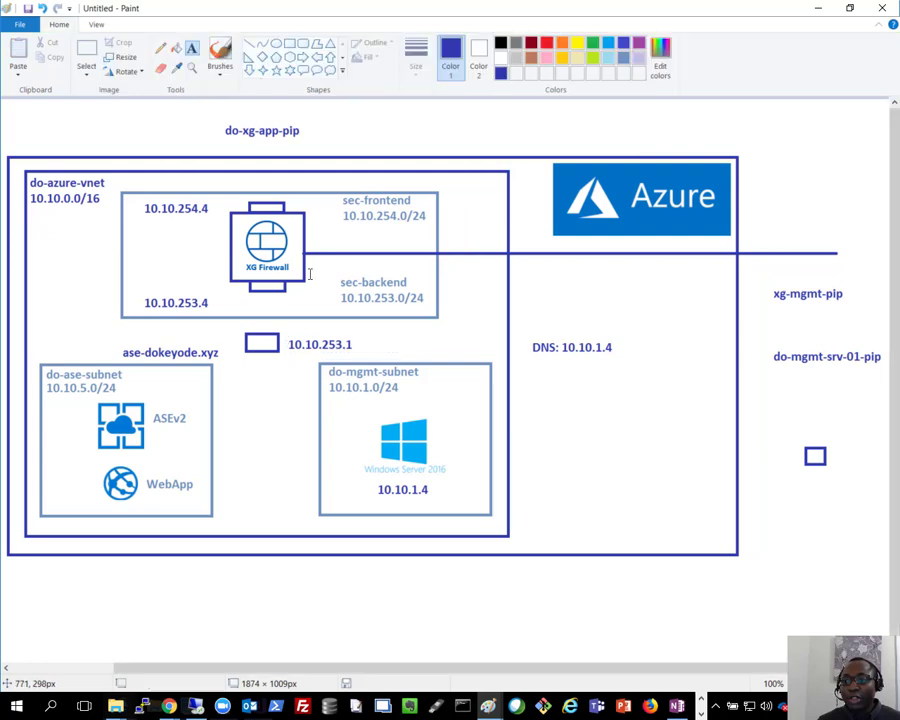
left_click(249, 43)
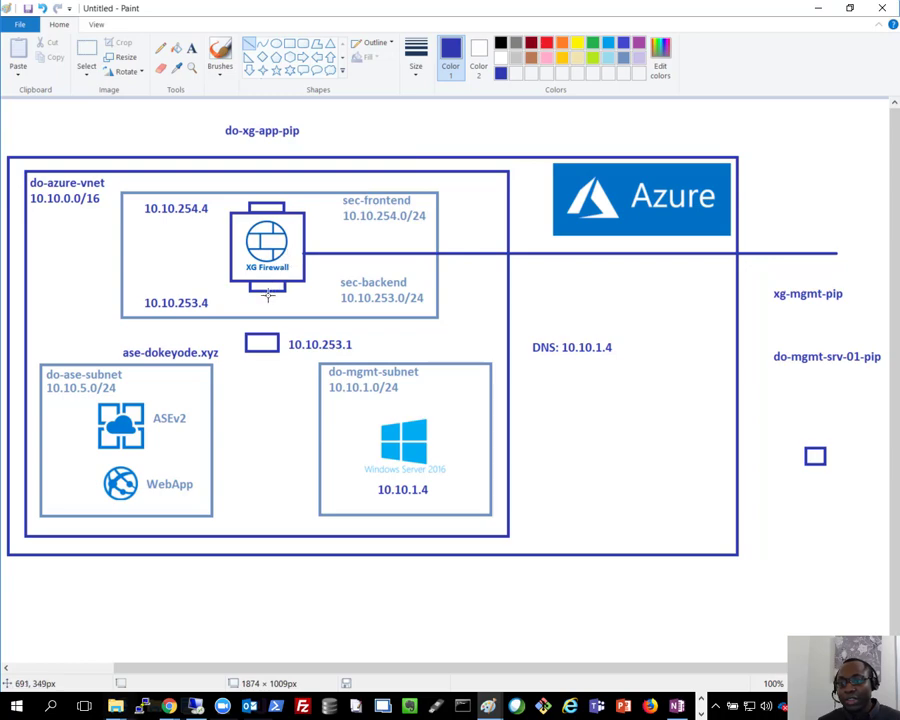
Step: Draw a vertical line from the XG Firewall's bottom connector down to the 10.10.253.1 box
mouse_move(264, 291)
left_mouse_down()
mouse_move(259, 341)
mouse_move(275, 357)
mouse_move(264, 347)
left_mouse_up()
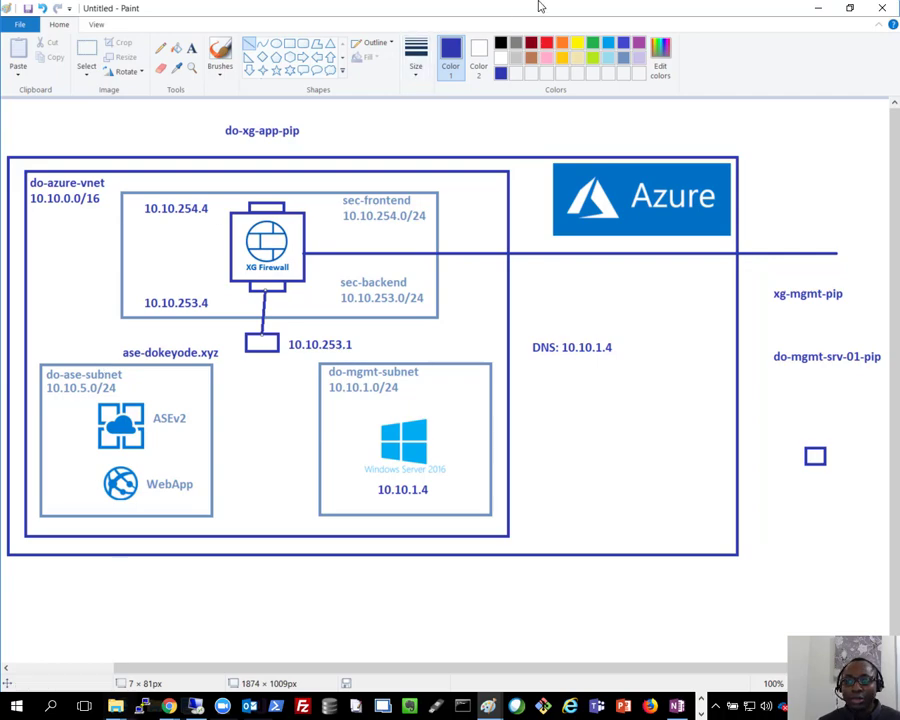
Step: In the Sophos console, copy the 10.10.253 part of PortA's address and go to Routing
left_click(818, 8)
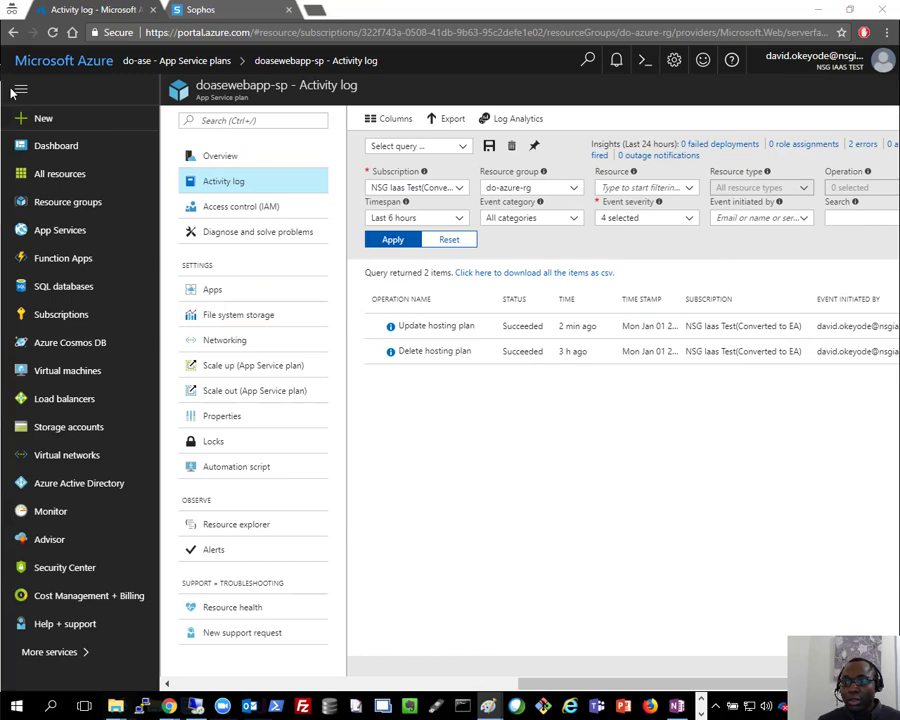
left_click(176, 9)
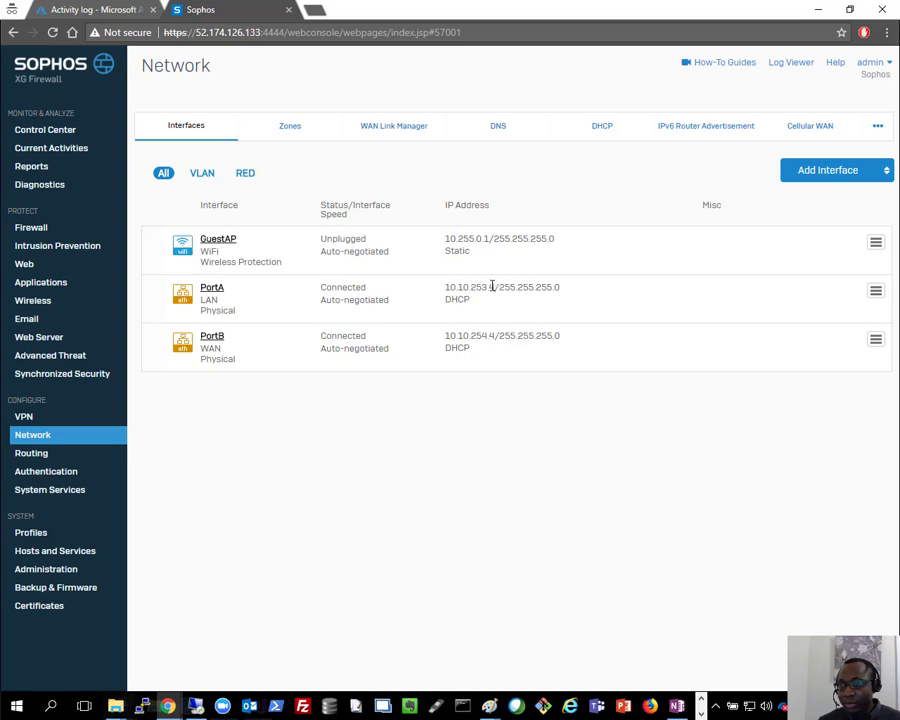
left_click_drag(489, 287, 450, 289)
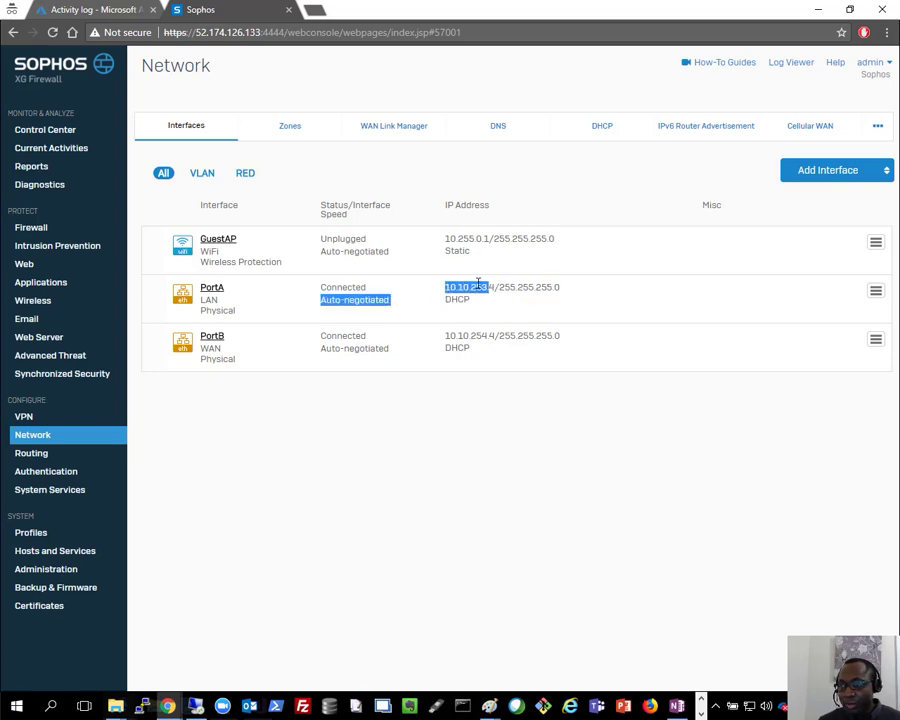
right_click(465, 290)
left_click(441, 295)
left_click_drag(562, 288, 447, 290)
left_click(490, 290)
right_click(451, 290)
left_click(470, 357)
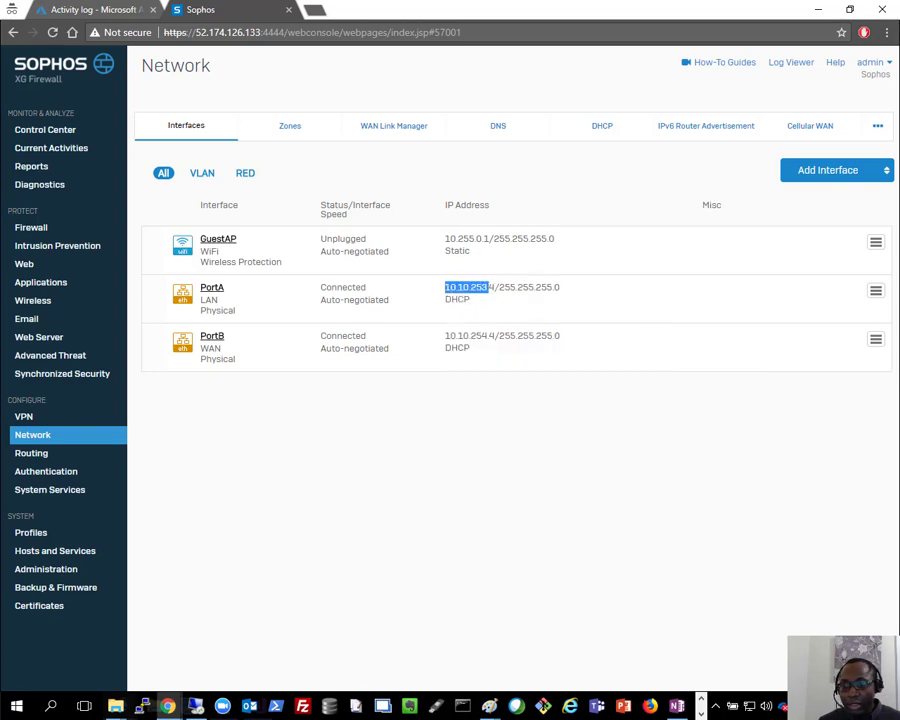
left_click(41, 455)
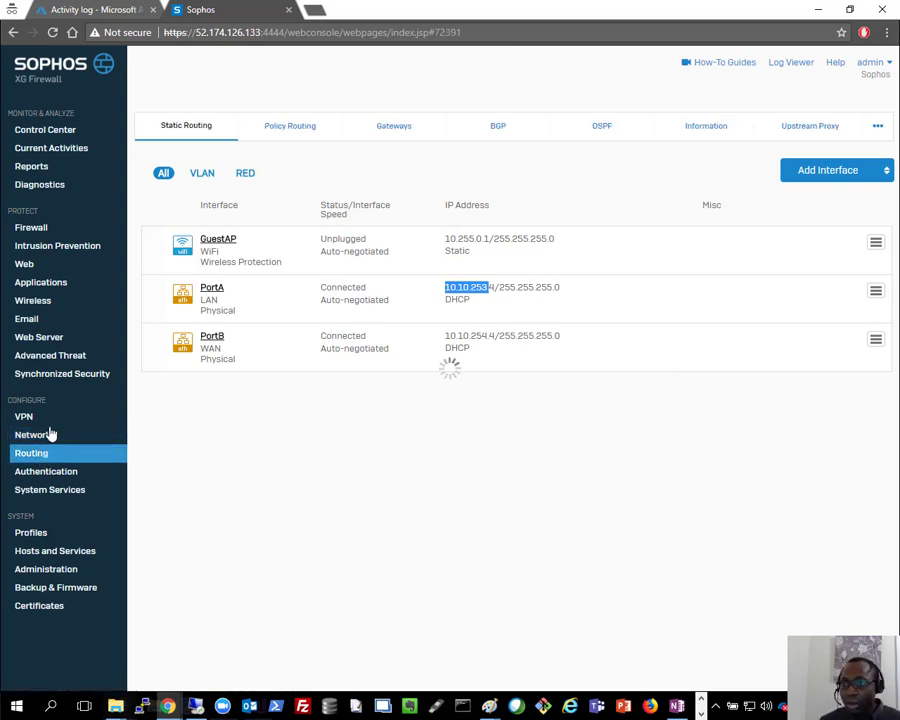
Step: Save a static route to 10.10.5.0/24 via gateway 10.10.253.1 on PortA
left_click(797, 205)
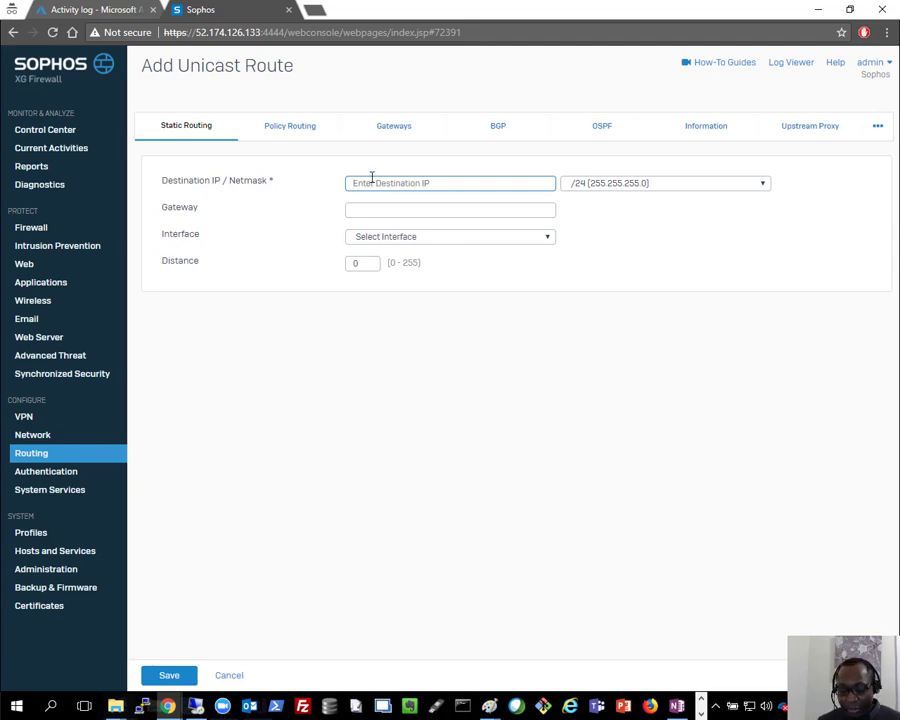
type("10.10.5.0")
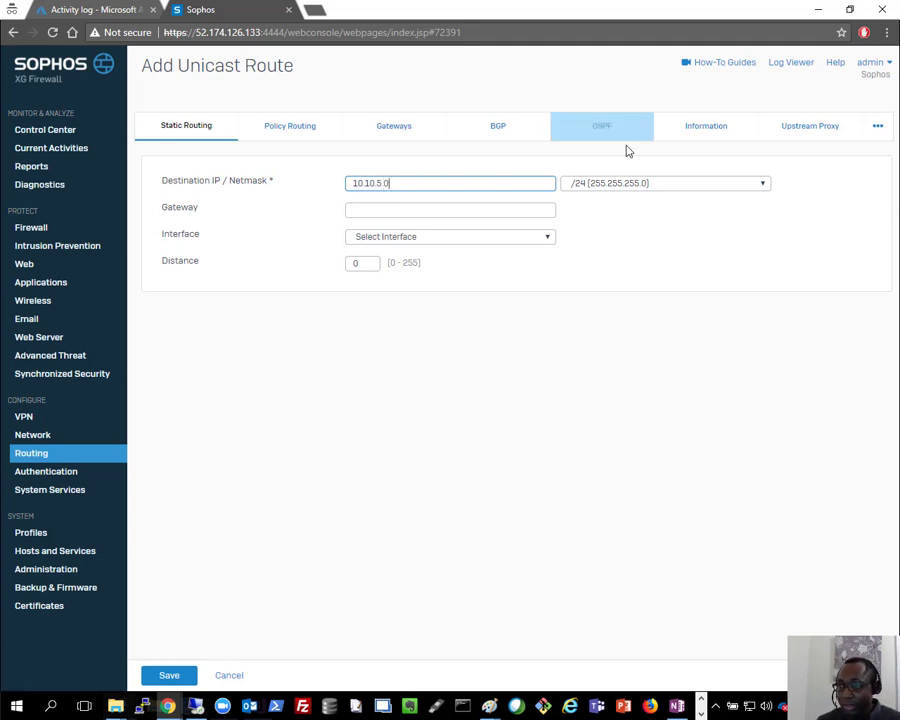
left_click(375, 207)
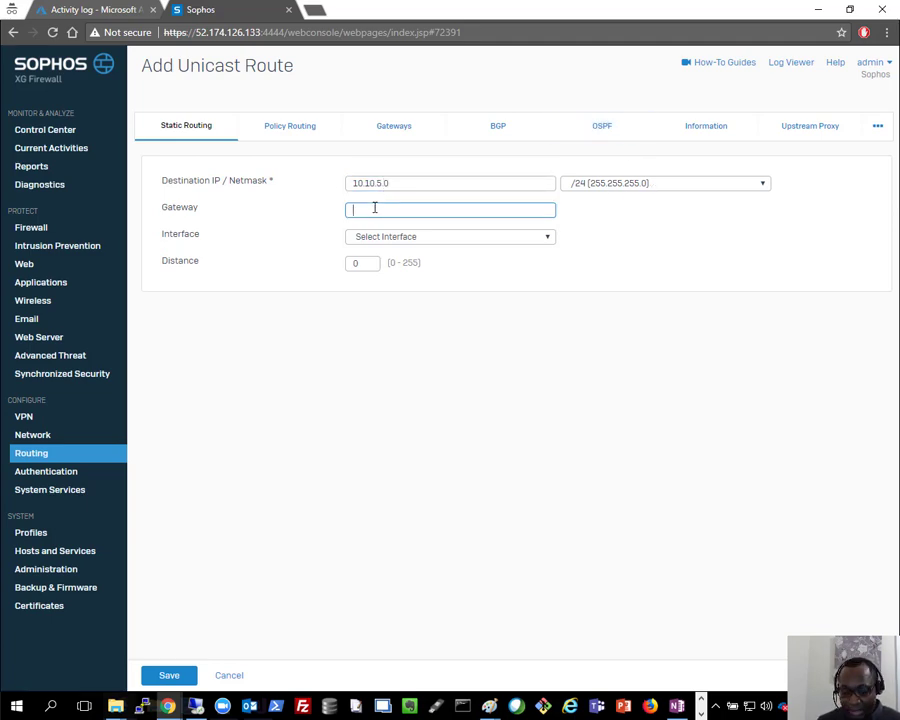
type("10.10.255")
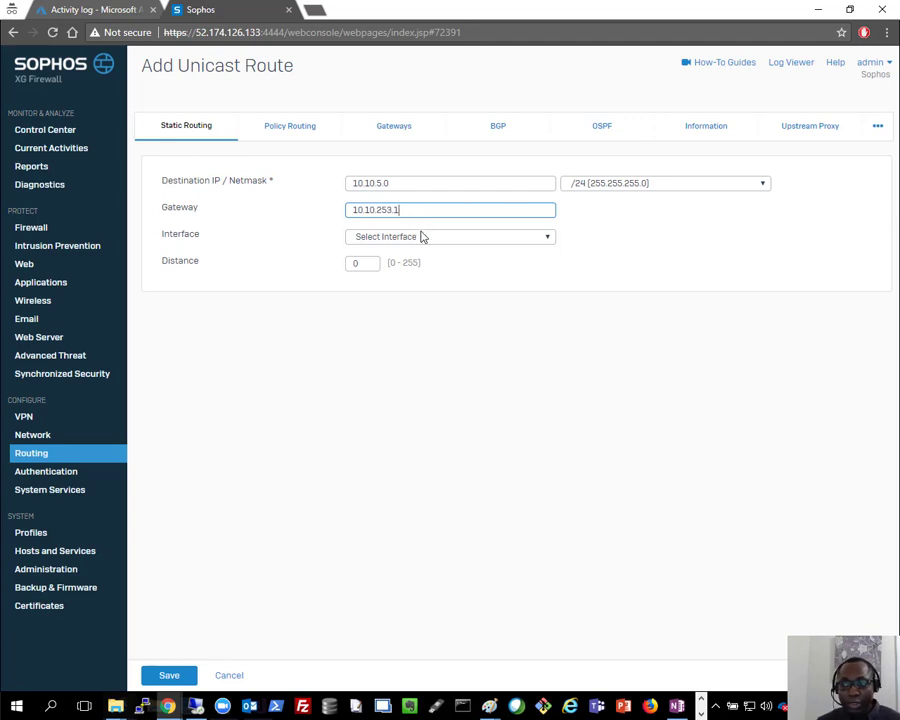
left_click(404, 240)
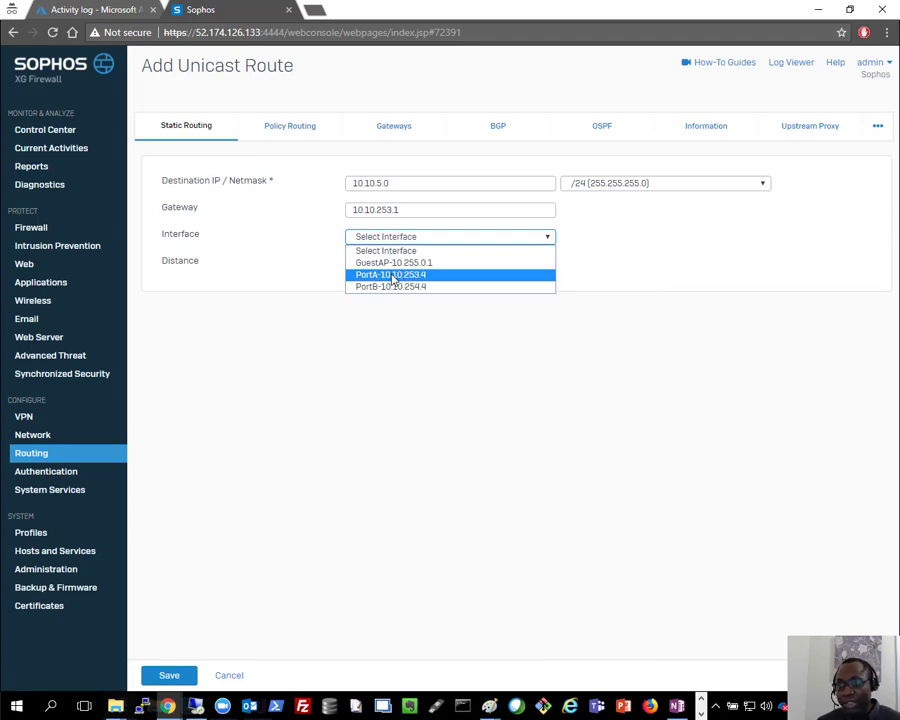
left_click(393, 279)
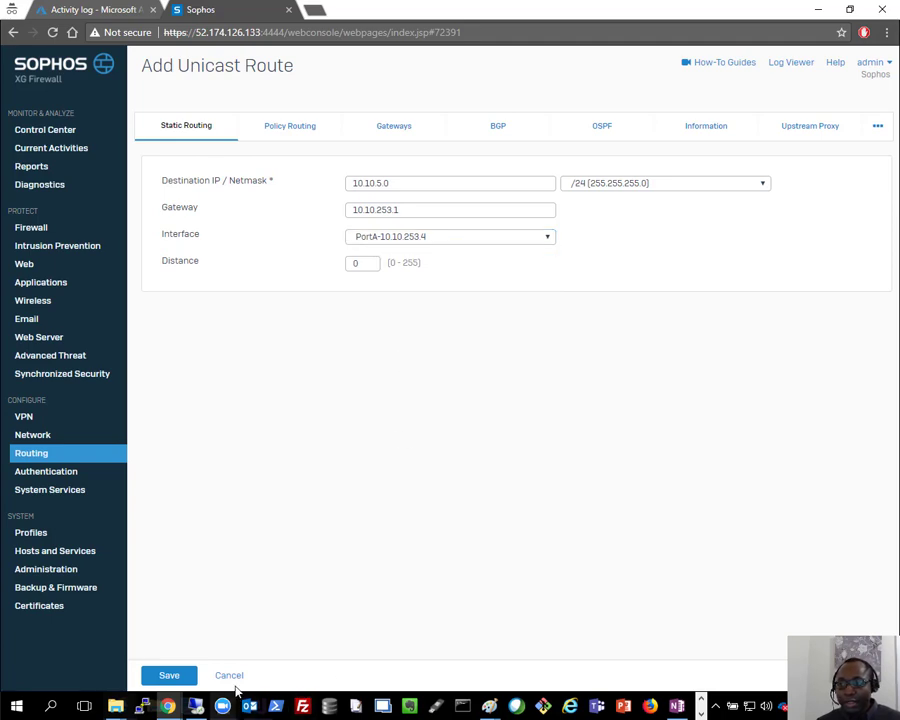
left_click(177, 677)
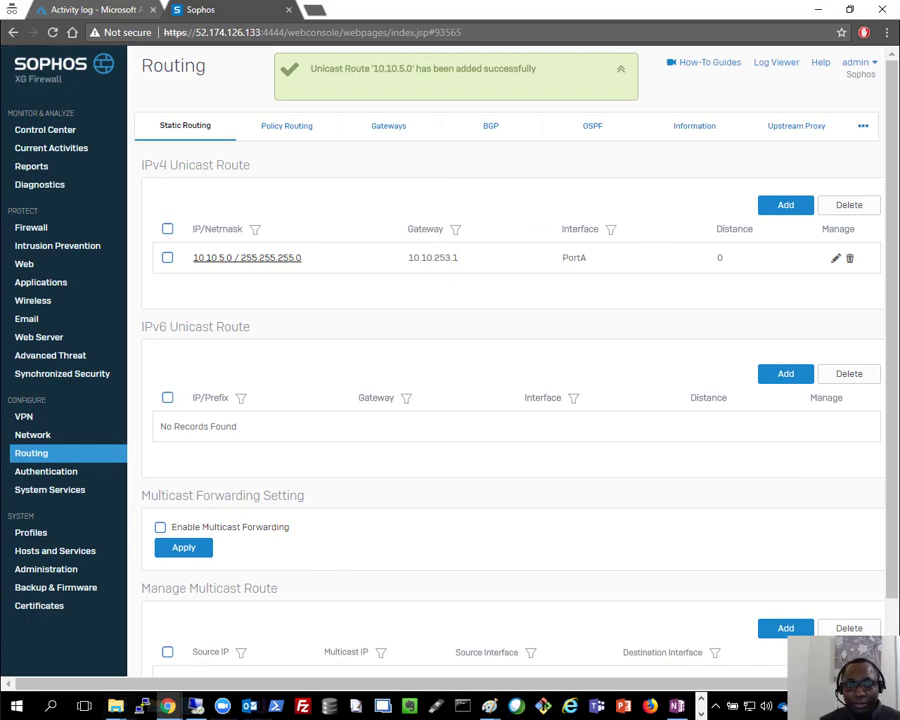
key("alt+Tab")
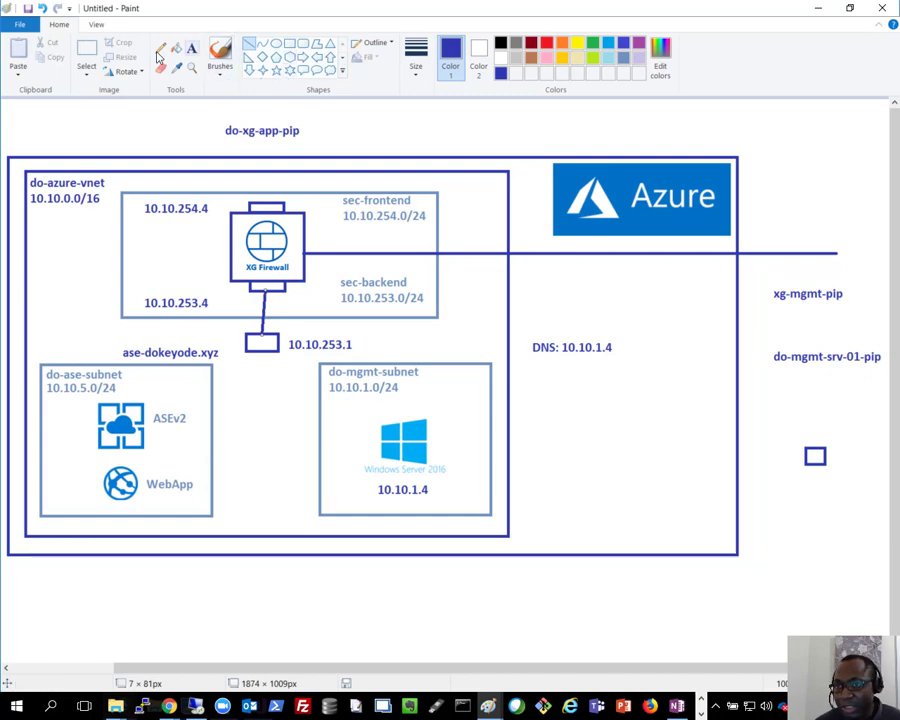
Step: Reposition the xg-mgmt-pip label at the top beside do-xg-app-pip
left_click(86, 50)
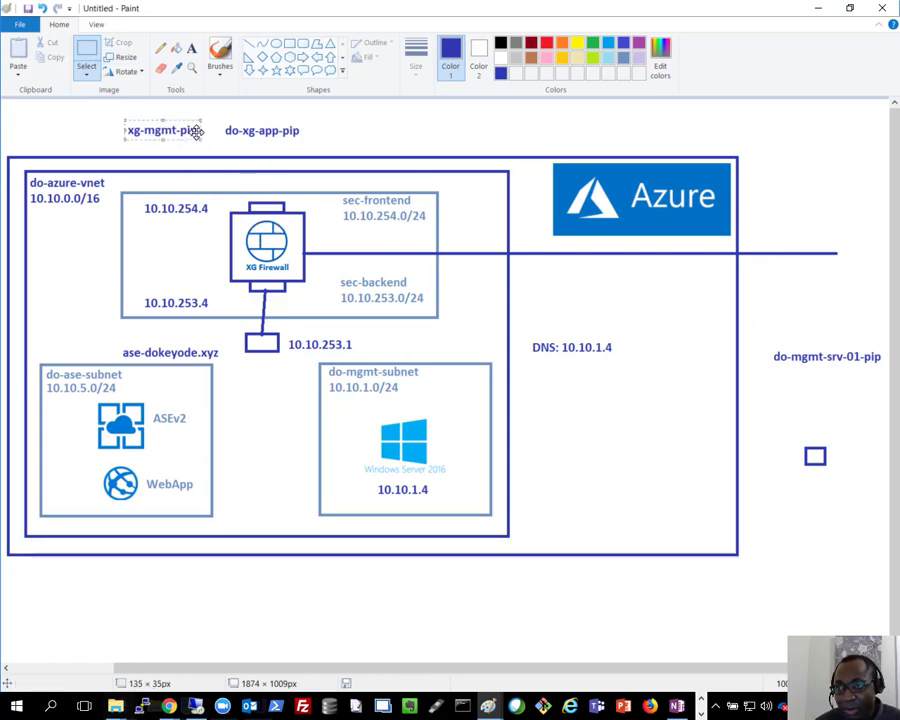
left_click(249, 43)
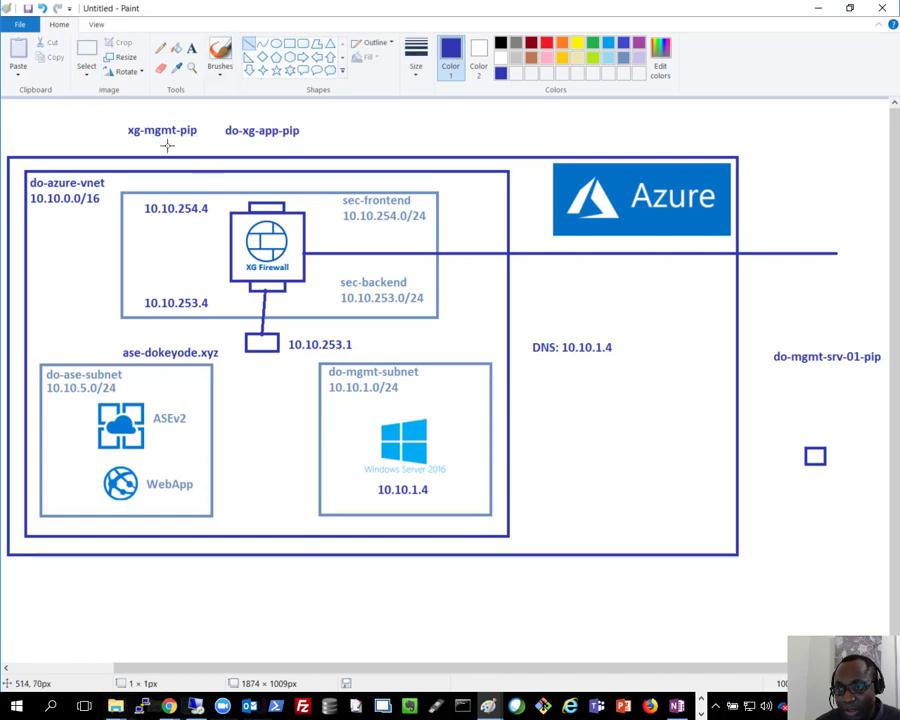
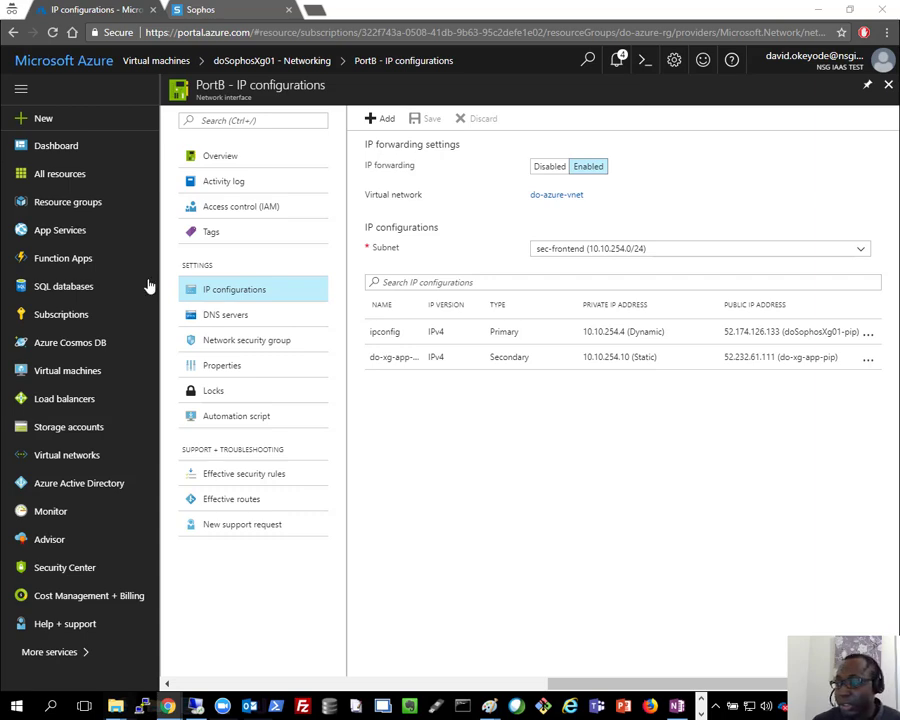
Step: Switch from the Azure portal to the Sophos firewall console
left_click(237, 9)
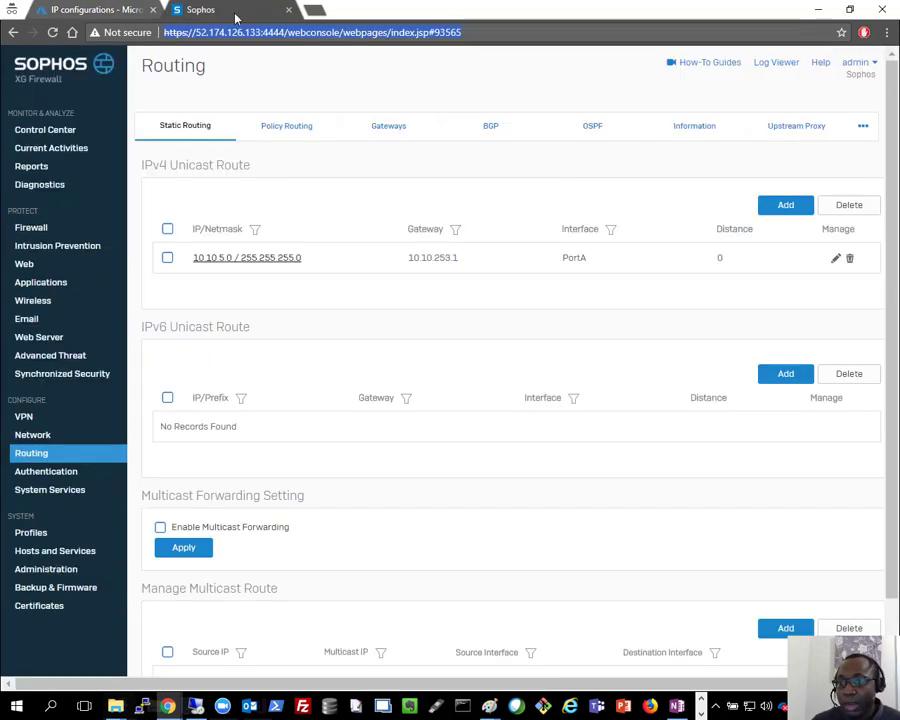
Step: Save a PortB alias interface with IPv4 address 10.10.254.10 and a /24 netmask
left_click(25, 435)
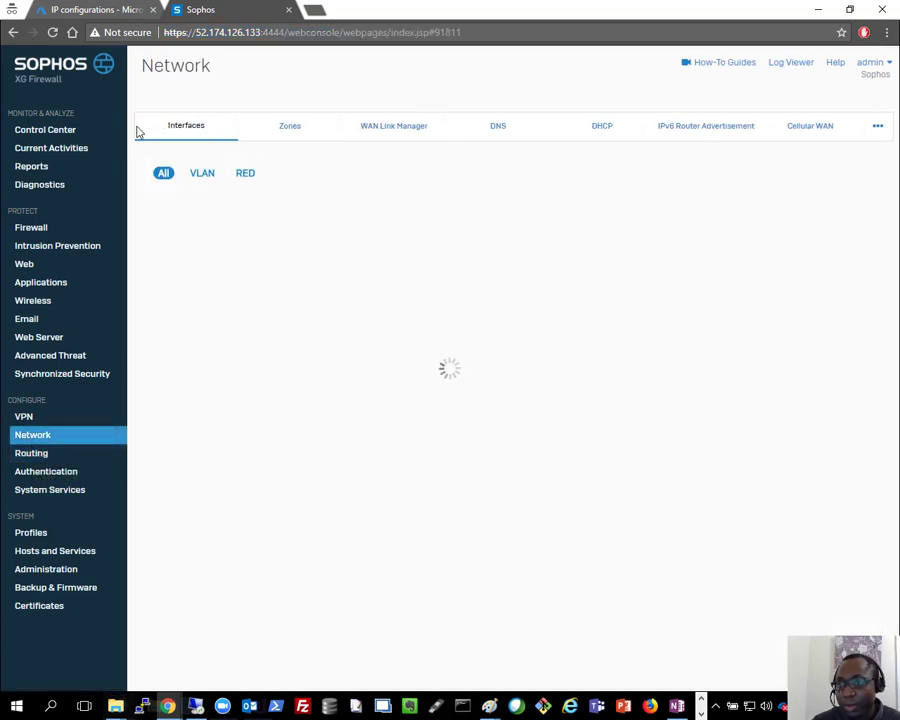
left_click(838, 176)
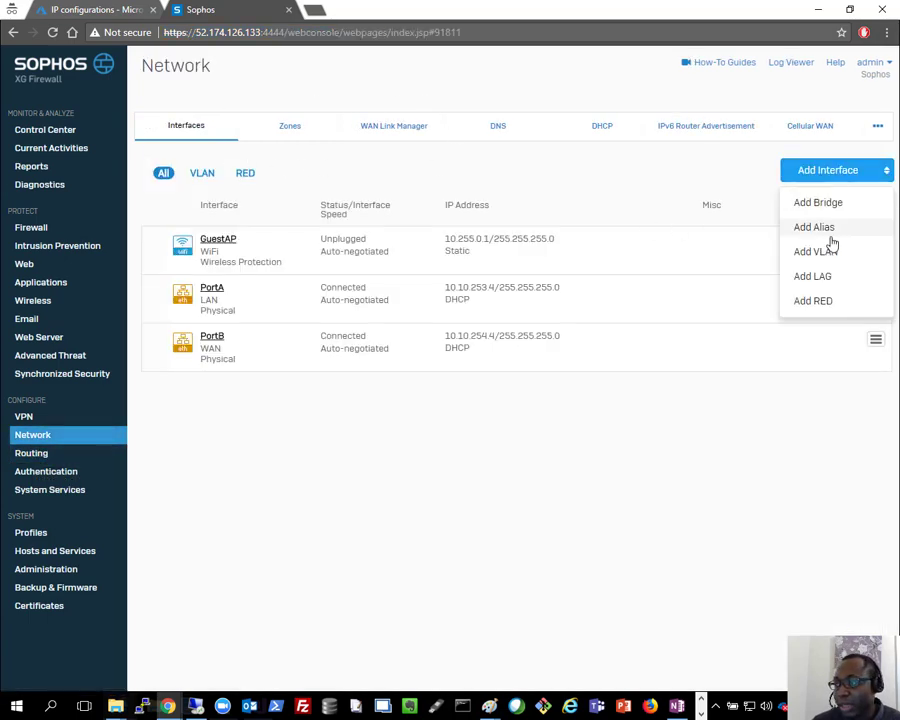
left_click(826, 228)
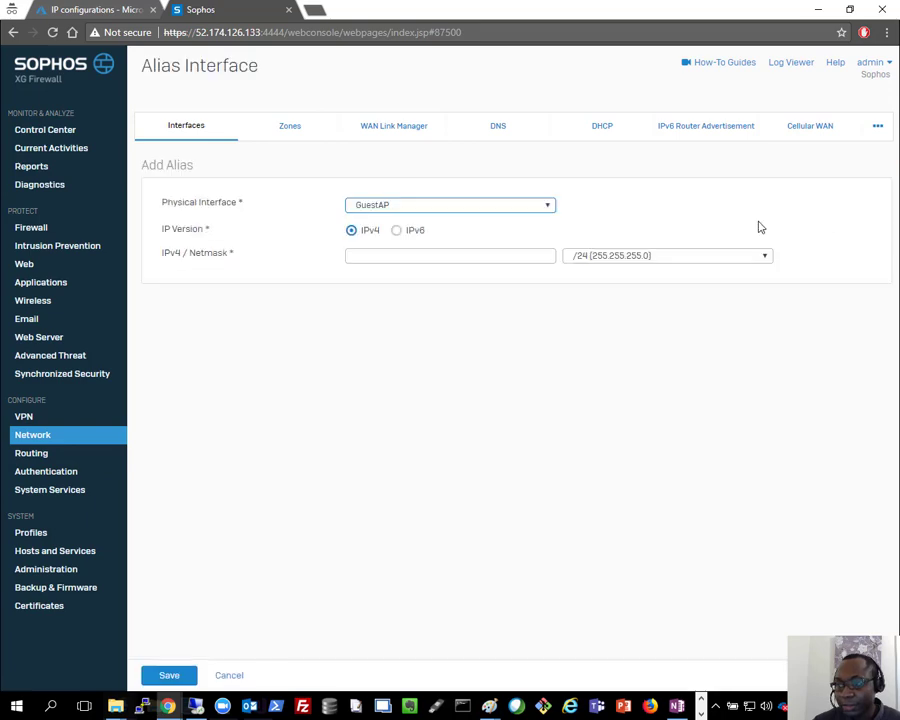
left_click(408, 206)
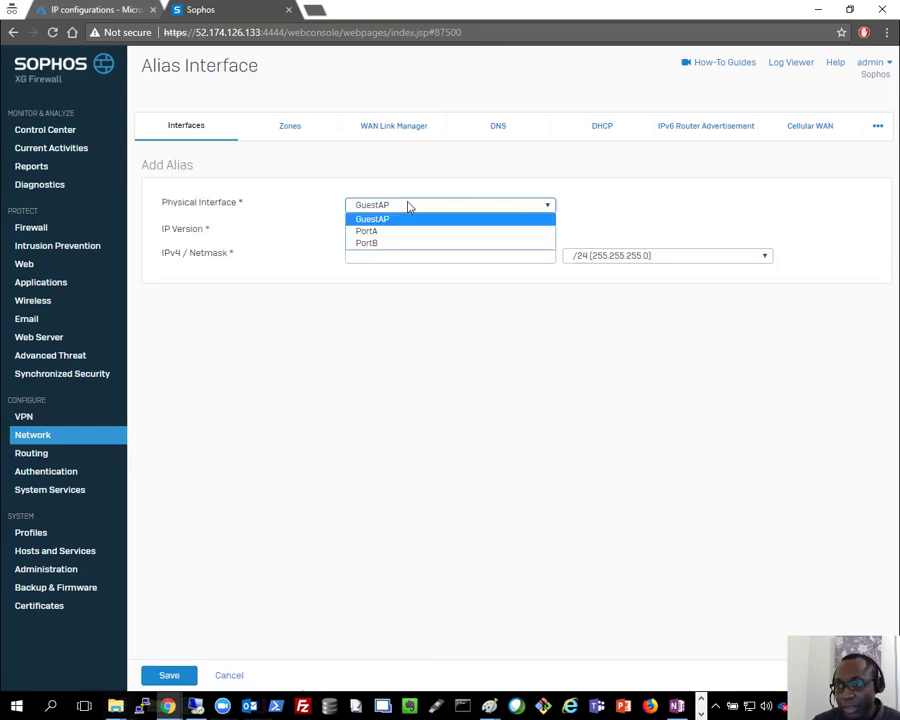
left_click(372, 243)
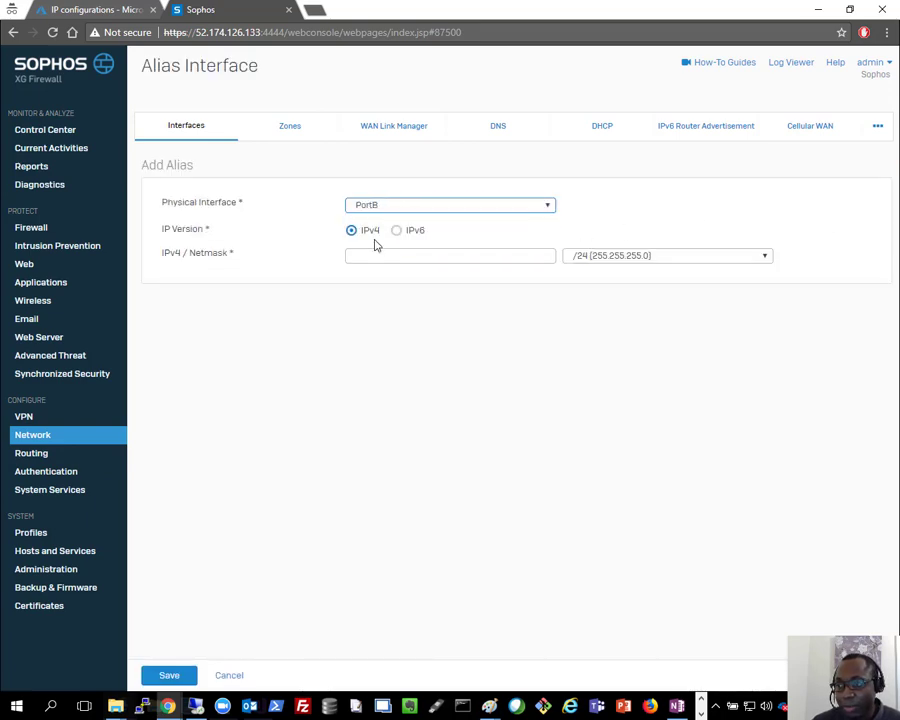
left_click(484, 256)
type("do-xg-app-pip")
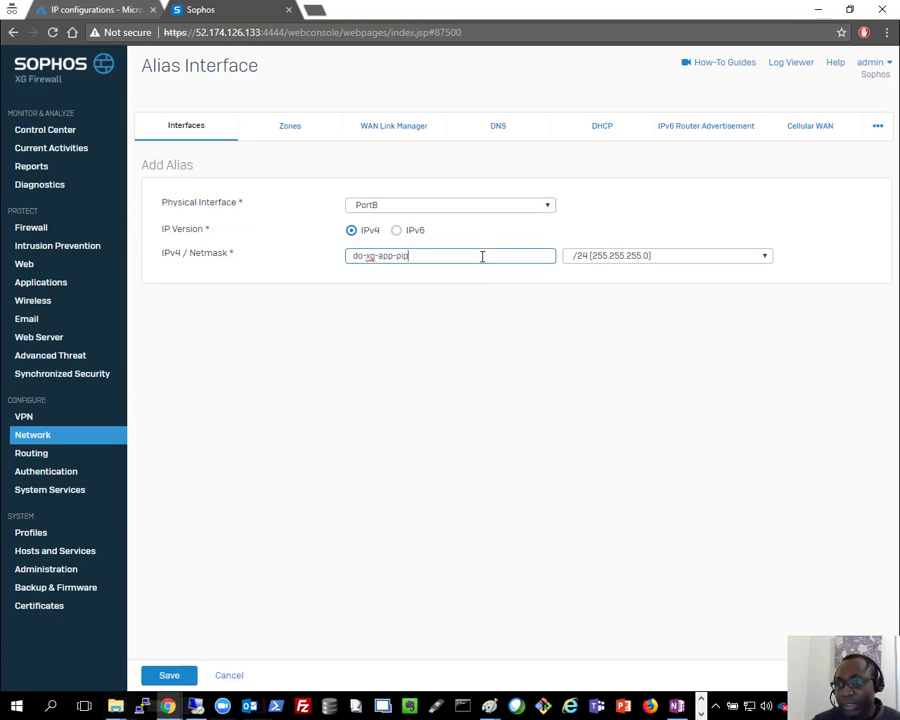
key("ctrl+a")
type("10")
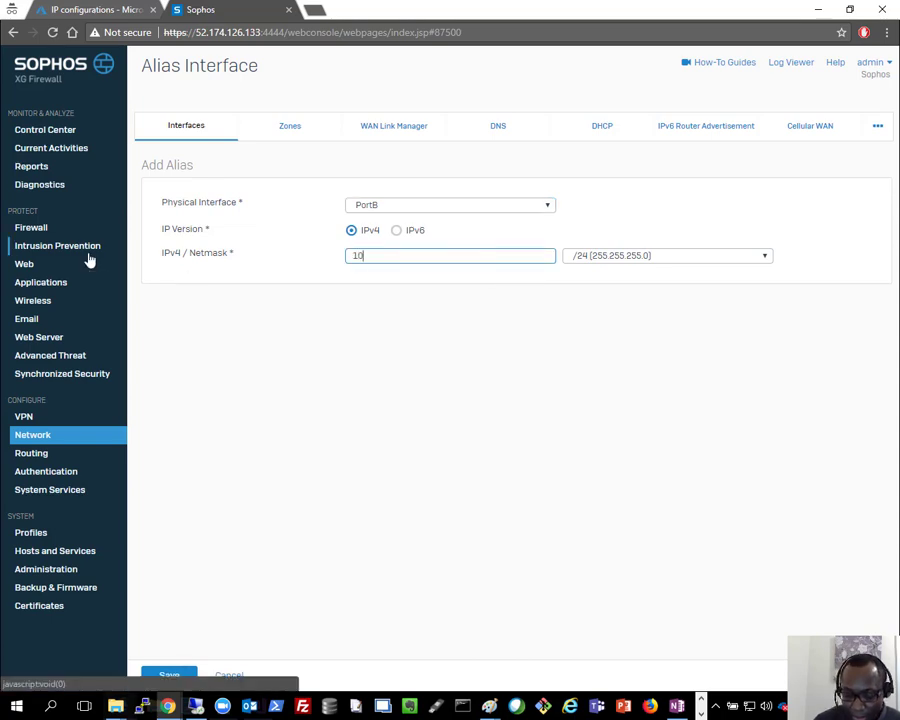
type(".10.254.10")
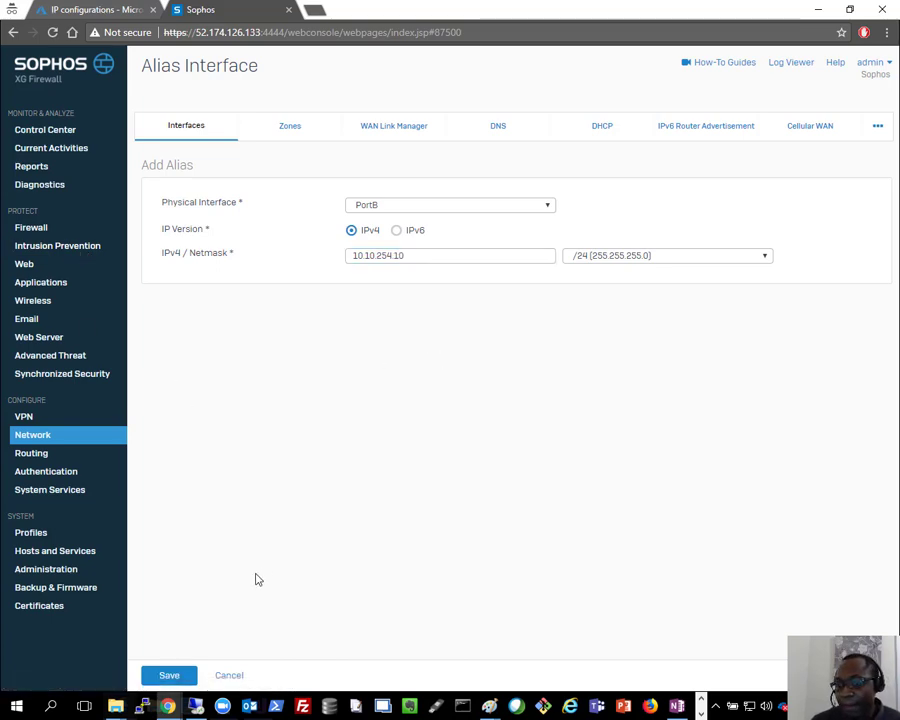
left_click(186, 679)
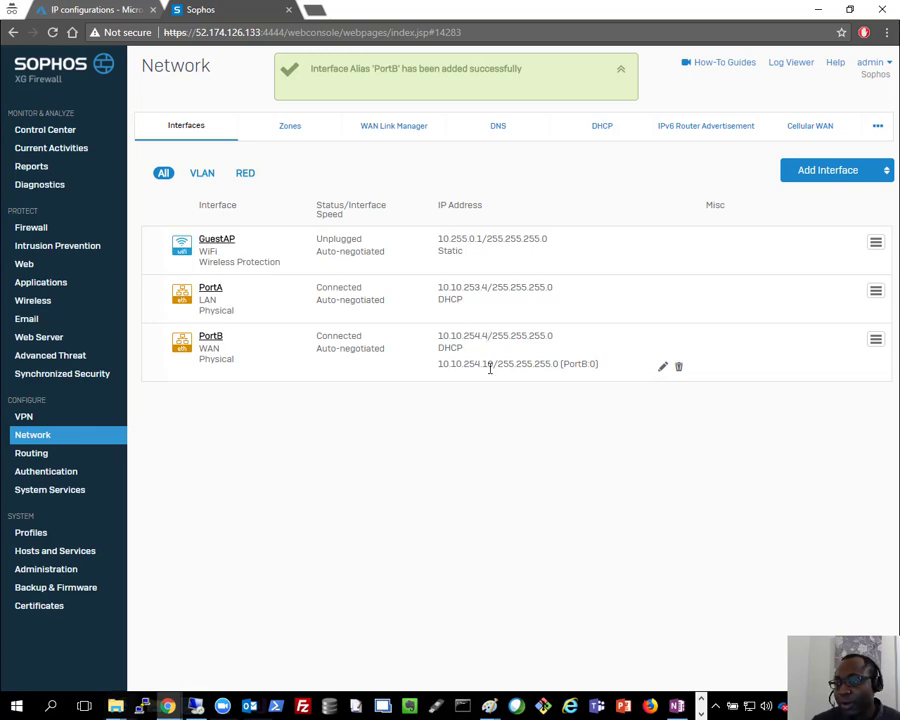
mouse_move(488, 706)
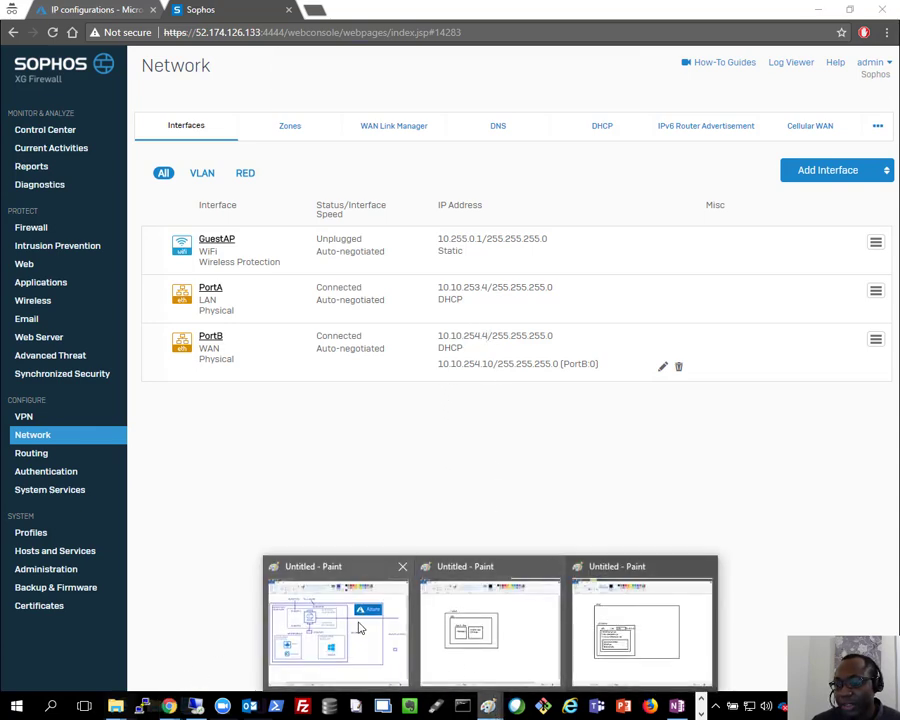
left_click(360, 627)
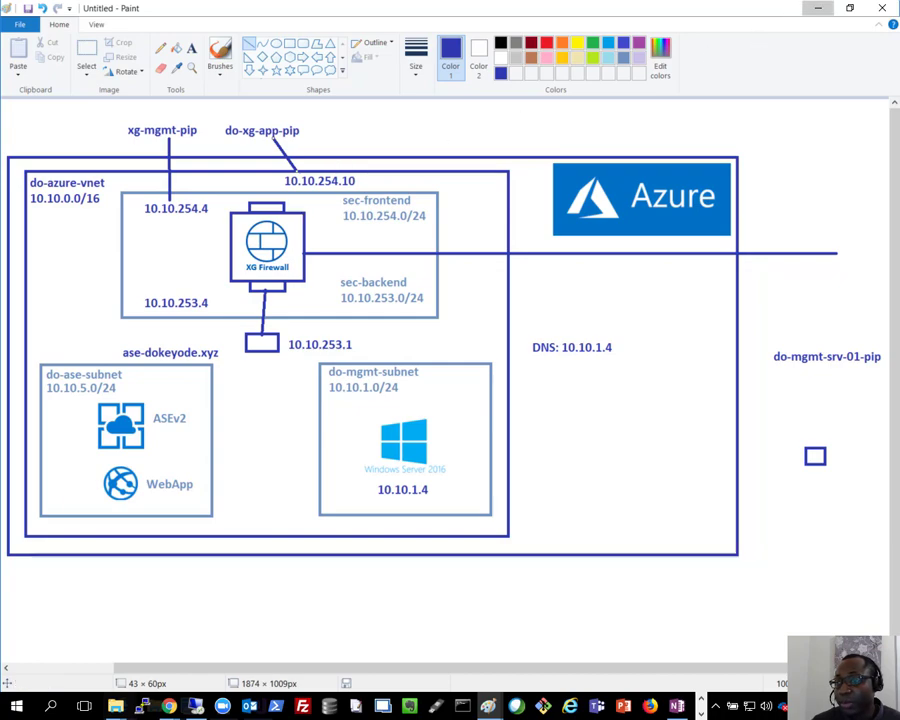
left_click(818, 8)
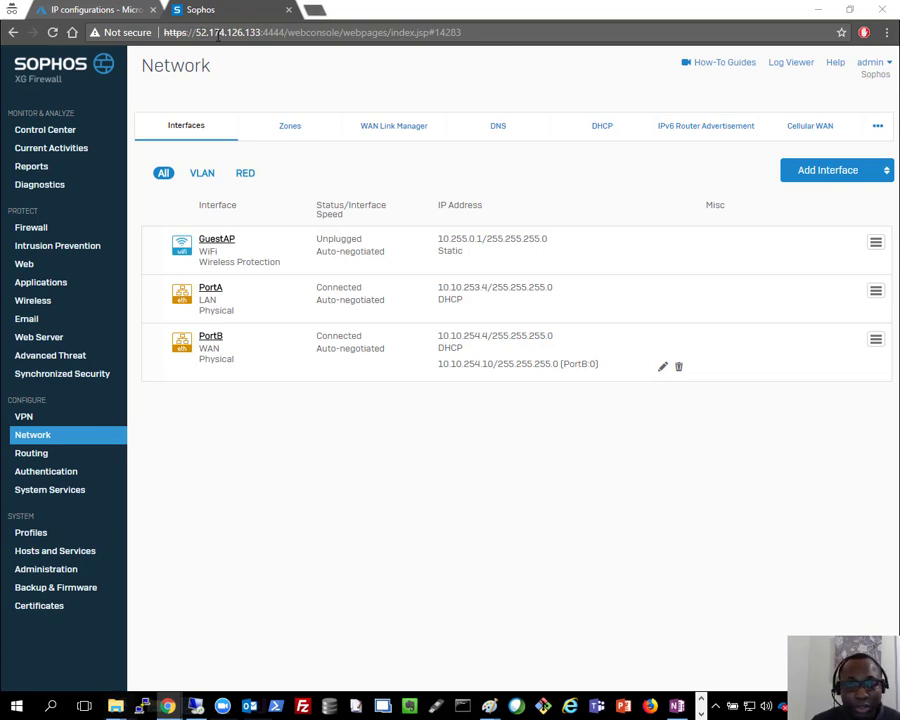
left_click(315, 9)
type("htt")
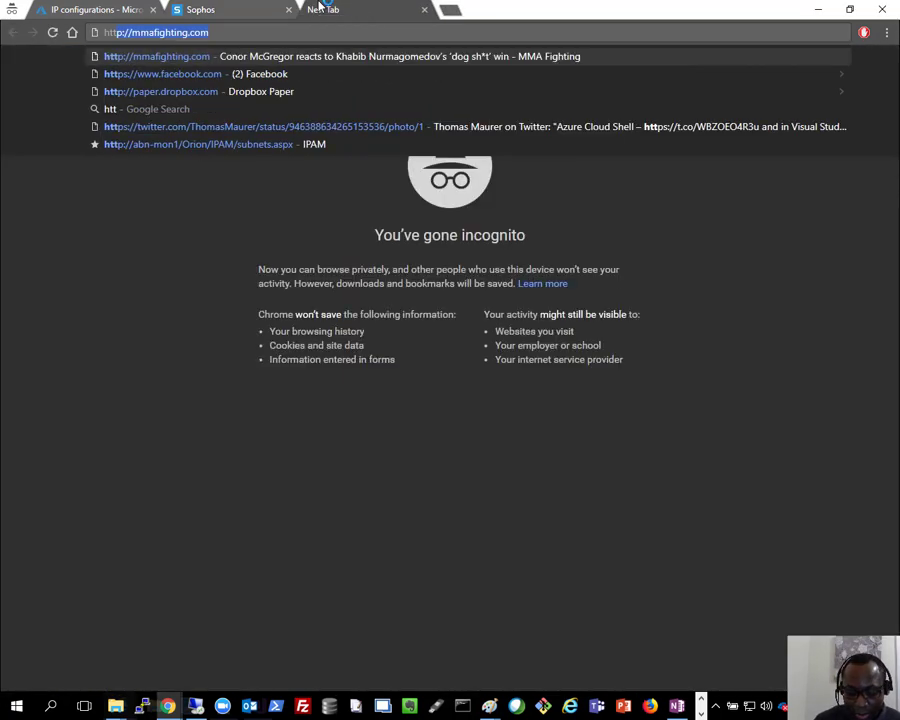
type("ps://52.232.61.111")
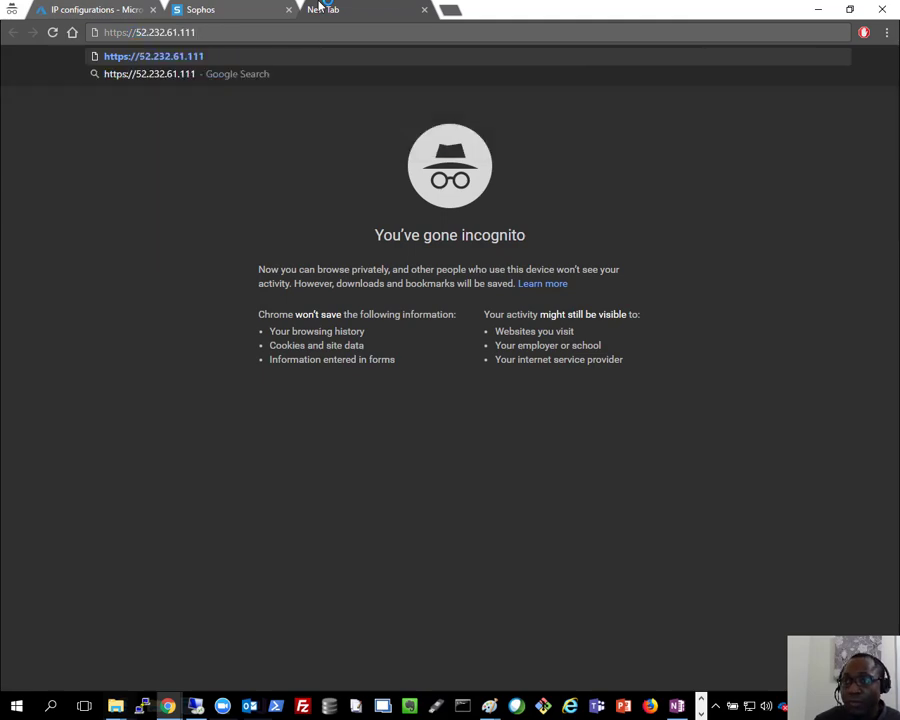
type(":4444")
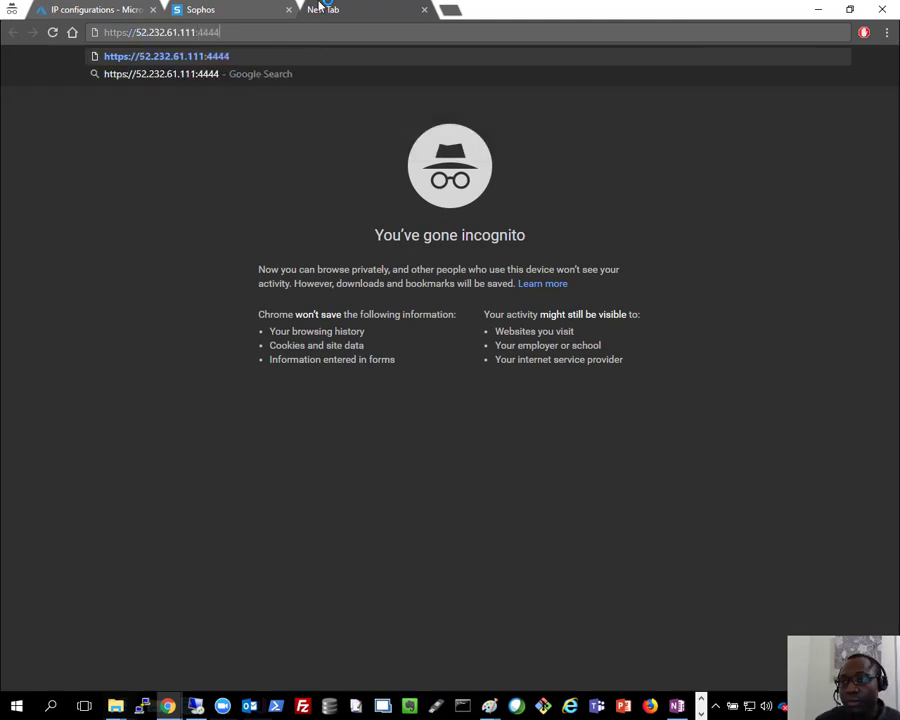
key("Return")
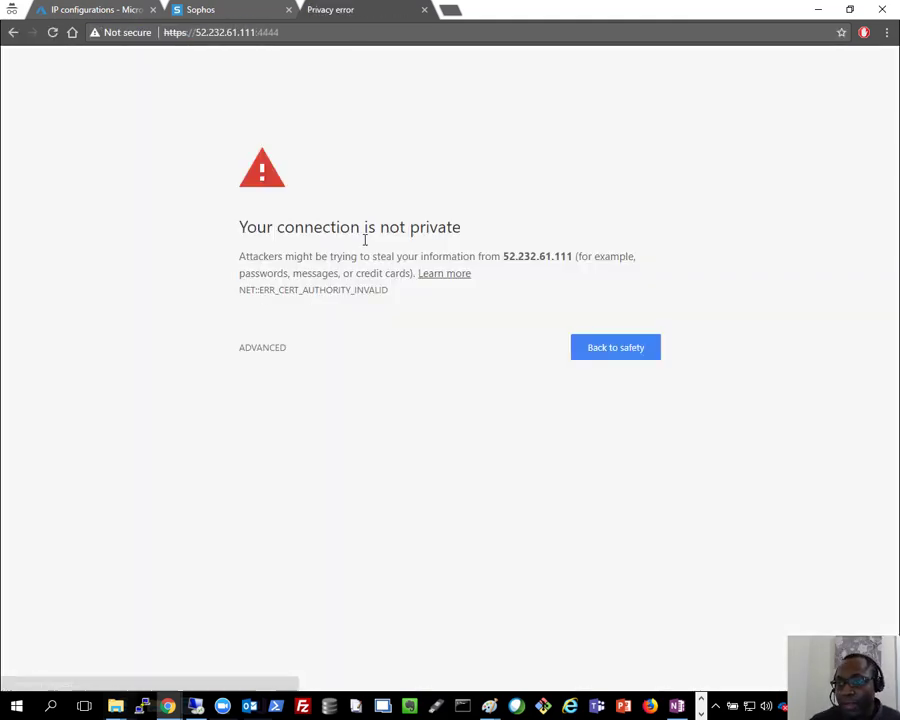
left_click(268, 348)
left_click(304, 457)
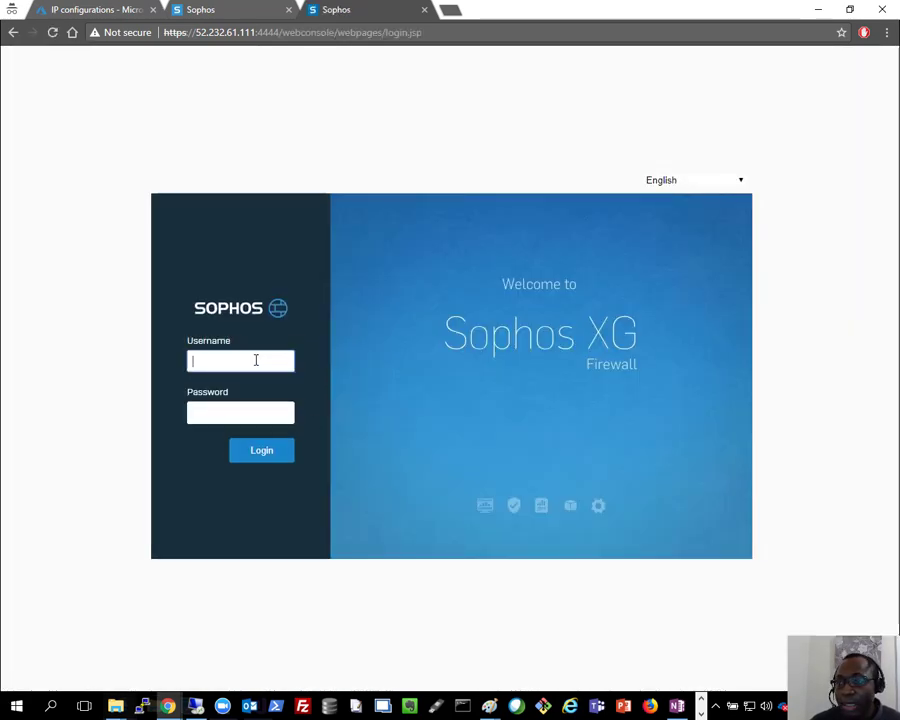
left_click(424, 11)
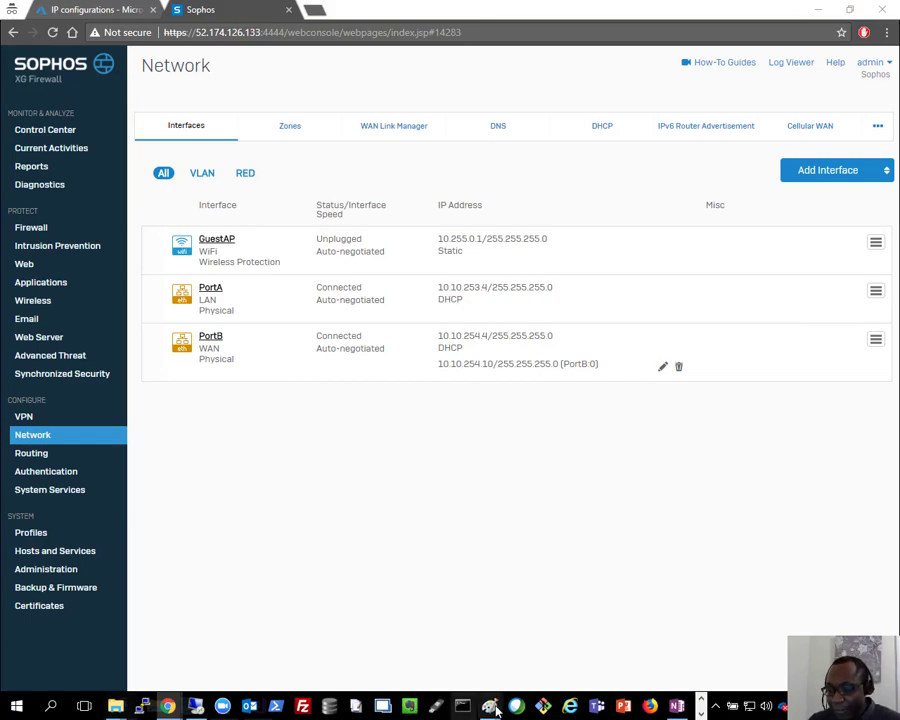
mouse_move(496, 710)
left_click(360, 650)
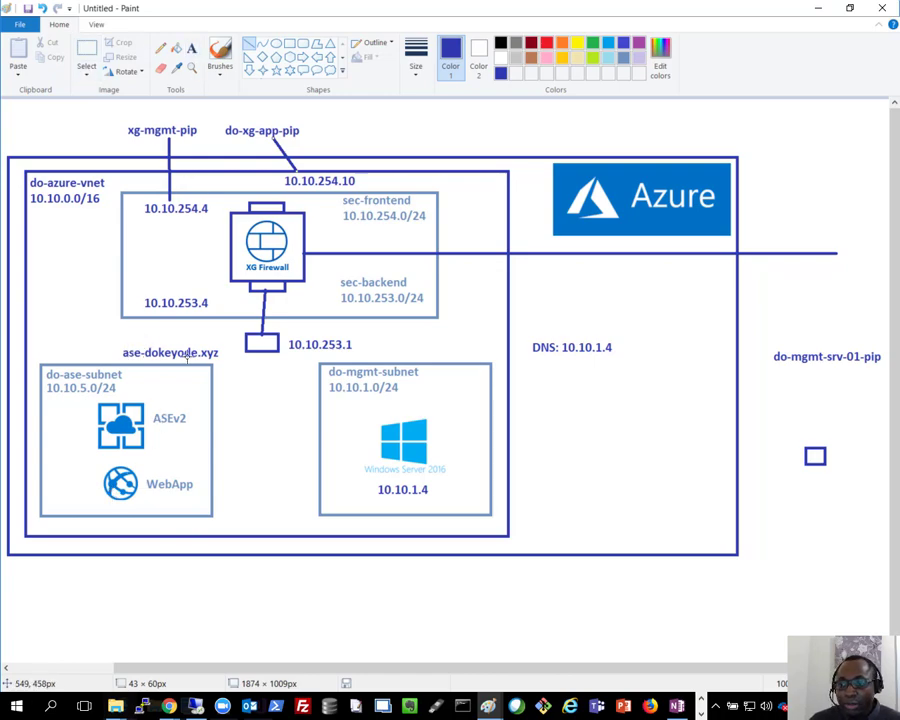
left_click(192, 47)
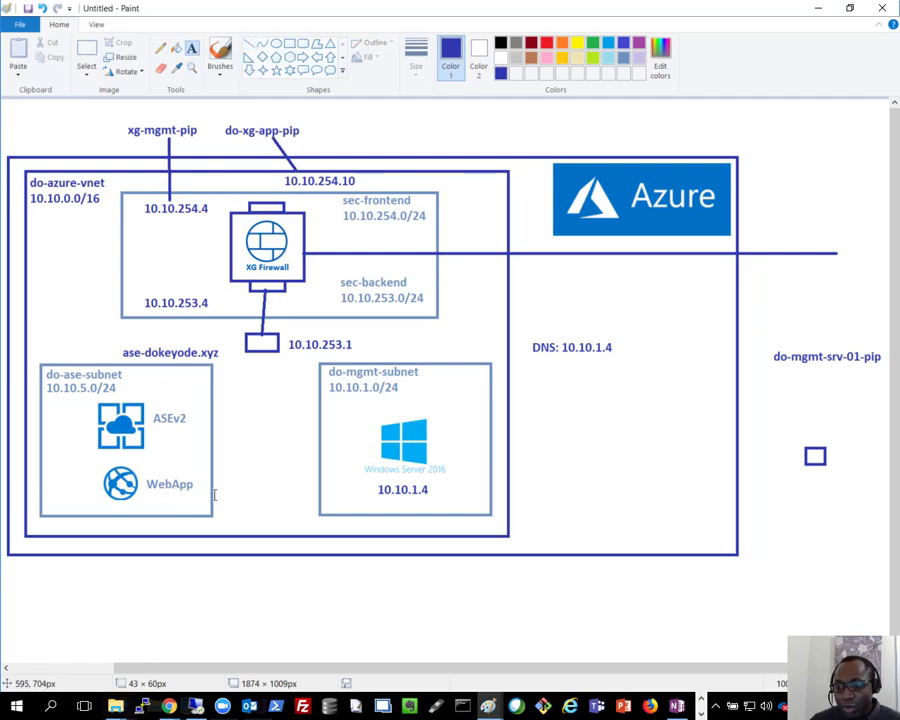
left_click_drag(215, 496, 355, 467)
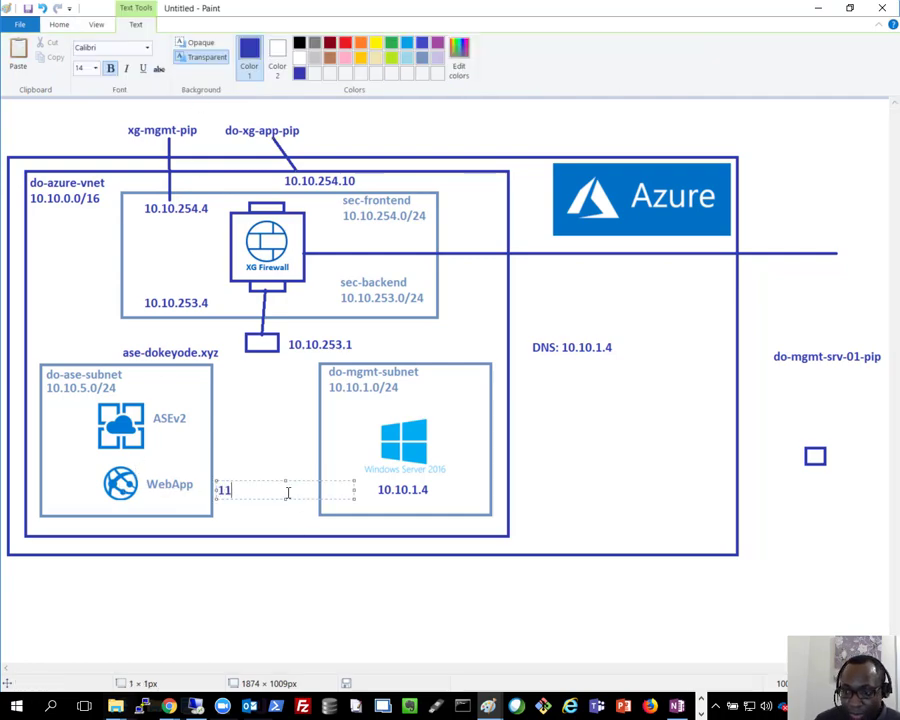
type("www")
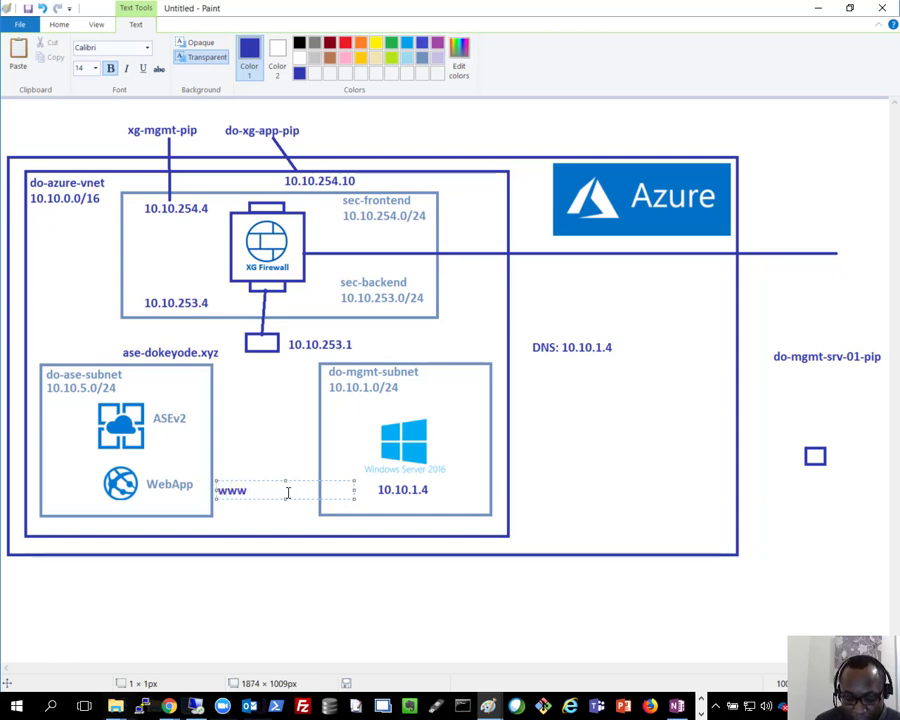
type(".dokeyode.xyz")
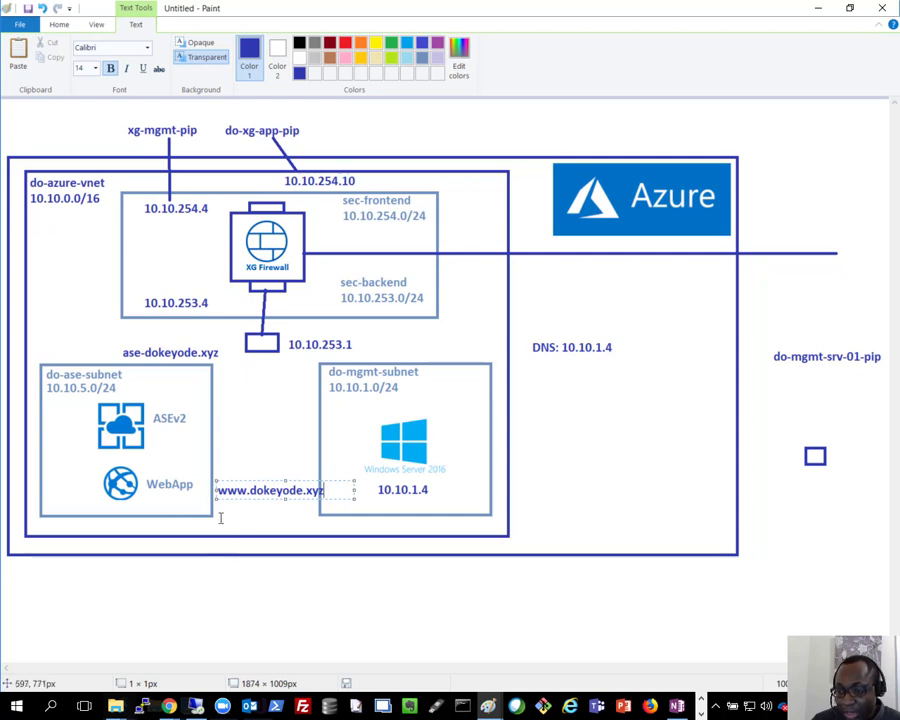
left_click_drag(213, 490, 208, 491)
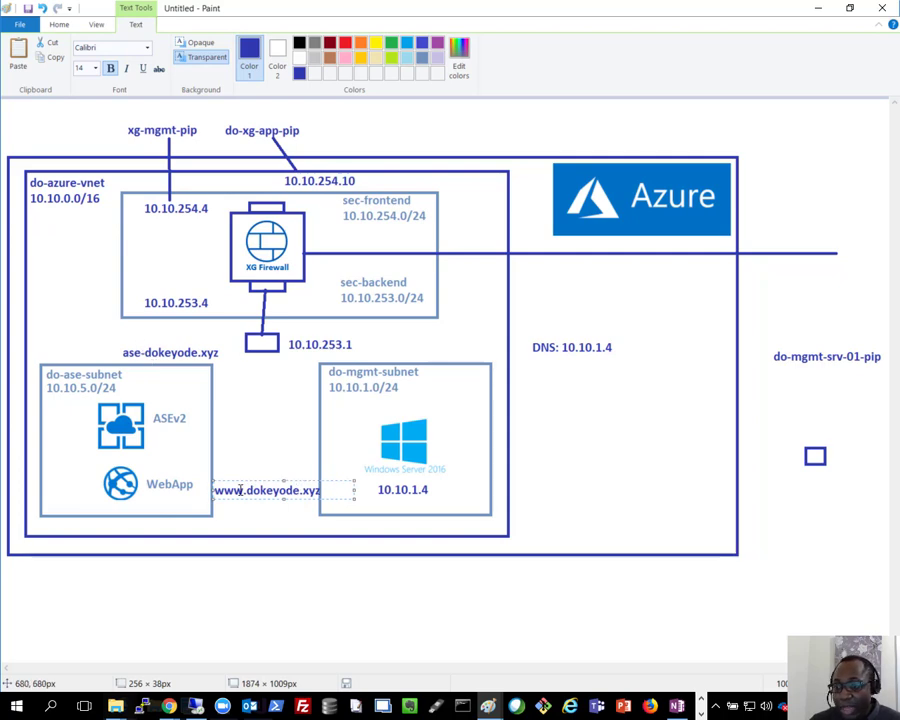
left_click_drag(320, 490, 247, 490)
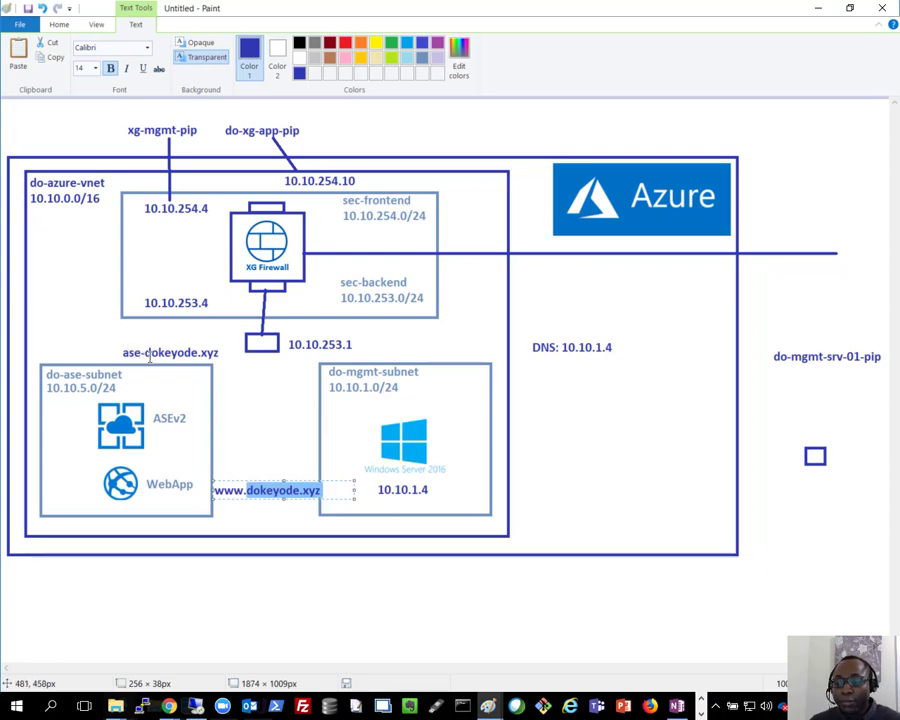
left_click(321, 490)
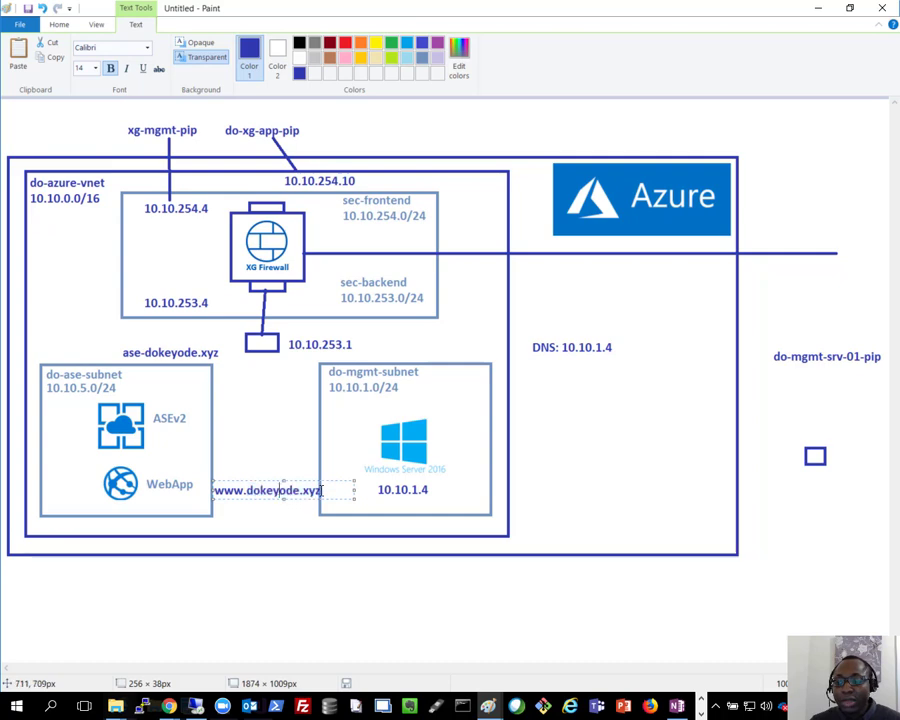
left_click_drag(321, 490, 214, 489)
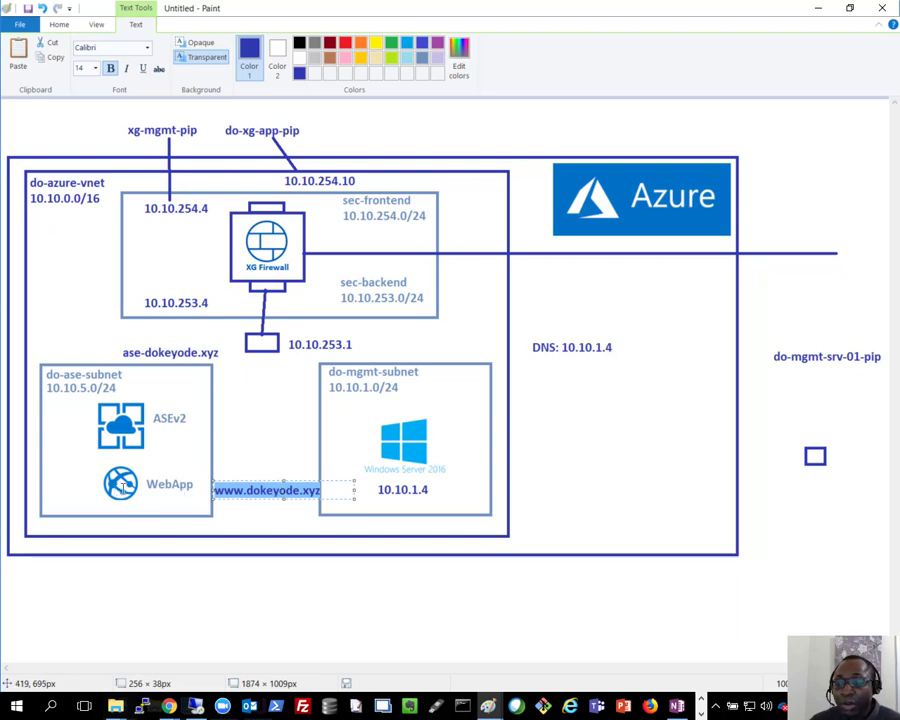
left_click(821, 11)
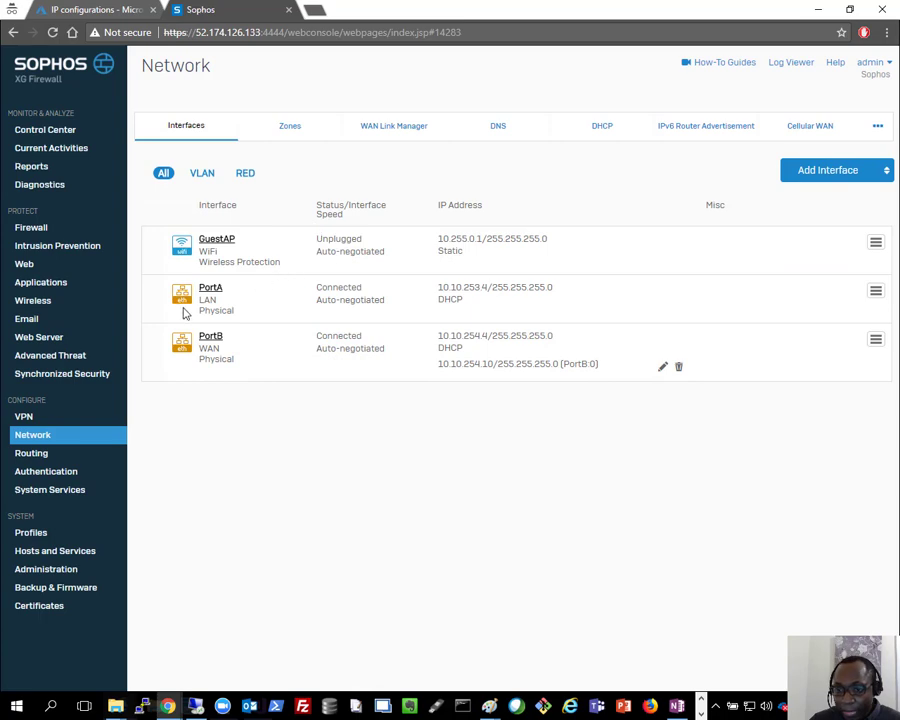
Step: Open the doasewebapp App Service in the Azure portal
left_click(118, 9)
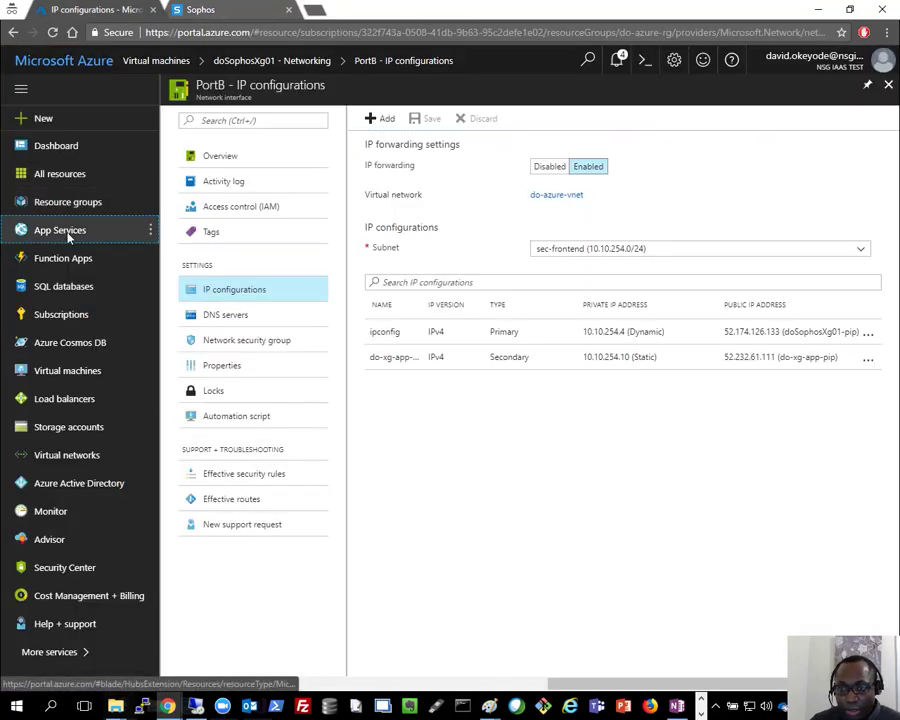
left_click(92, 232)
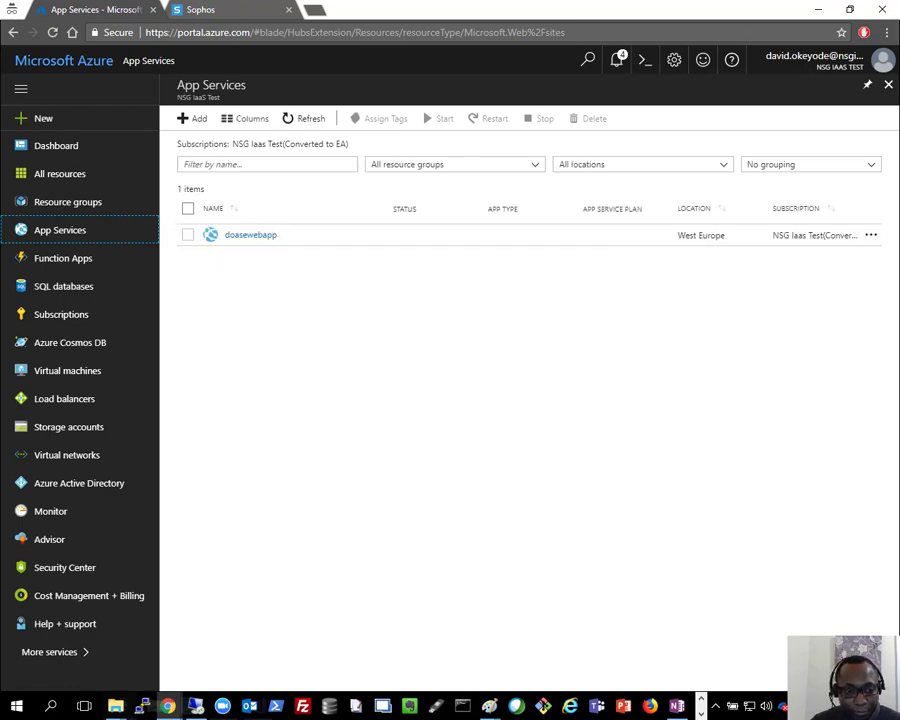
left_click(256, 237)
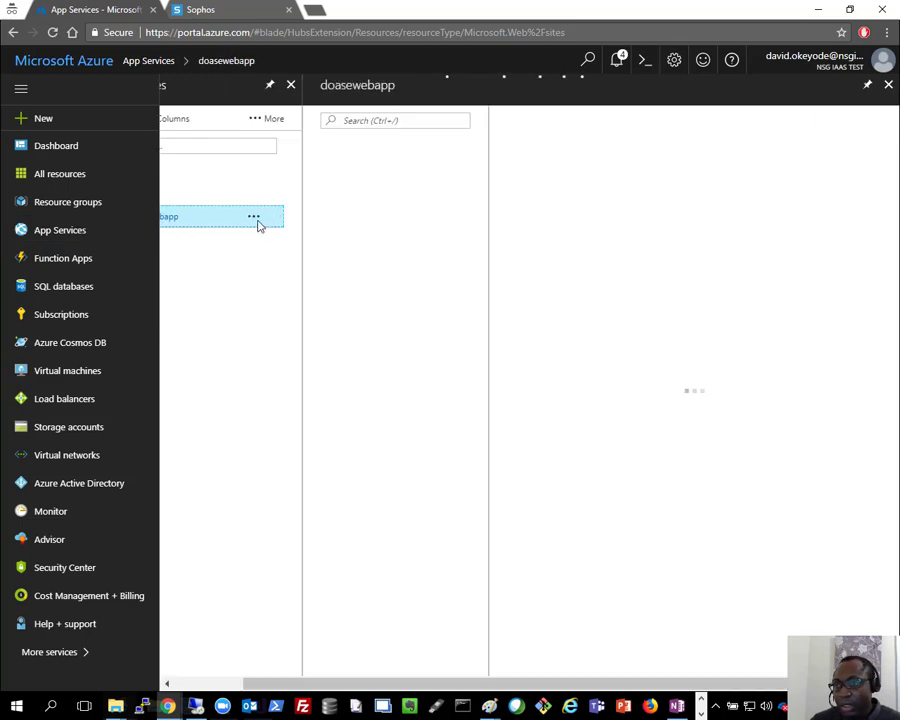
Step: Switch HTTPS Only to On in the web app's Custom domains settings
scroll(290, 402, "down", 2)
scroll(290, 402, "down", 5)
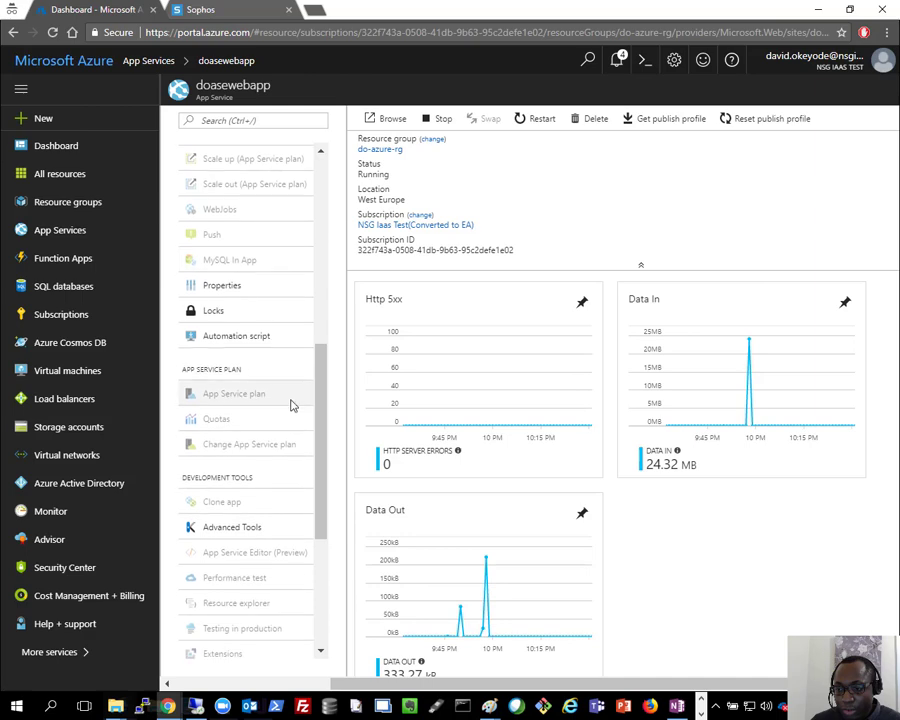
scroll(292, 406, "up", 3)
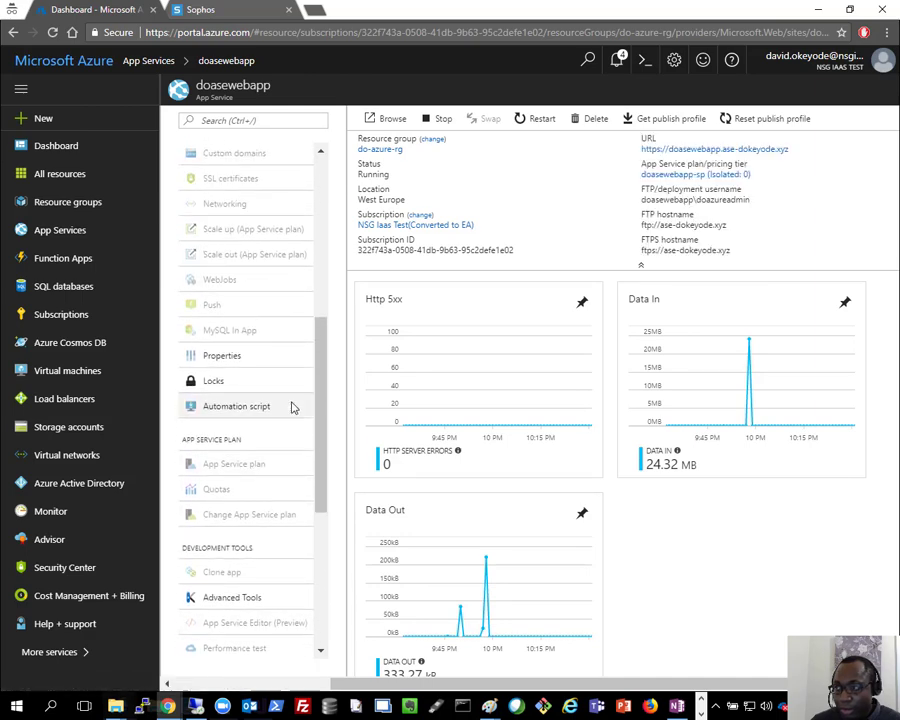
scroll(293, 406, "down", 4)
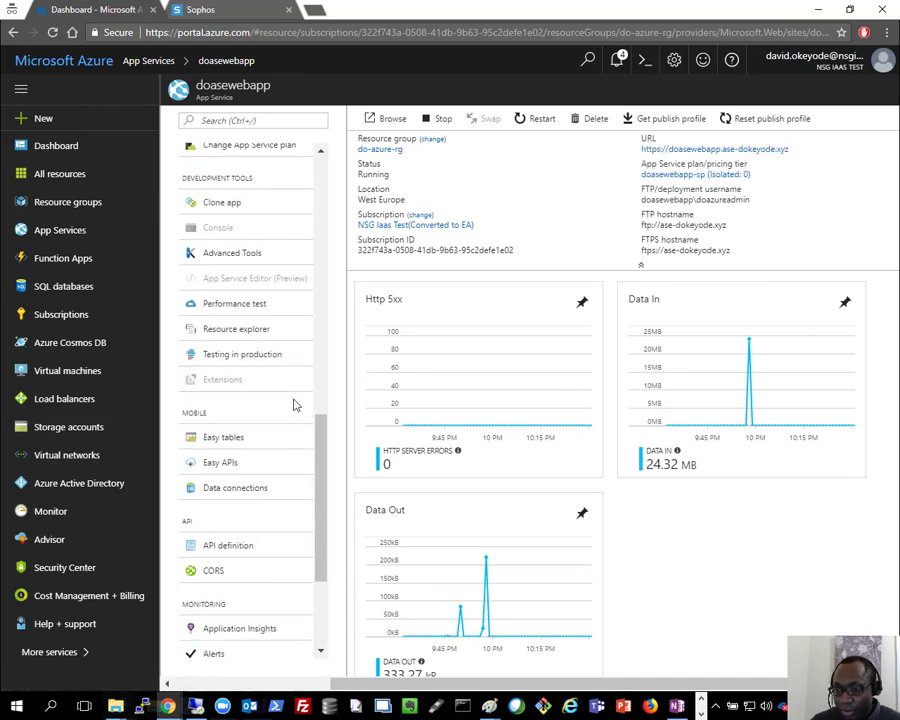
scroll(293, 404, "up", 4)
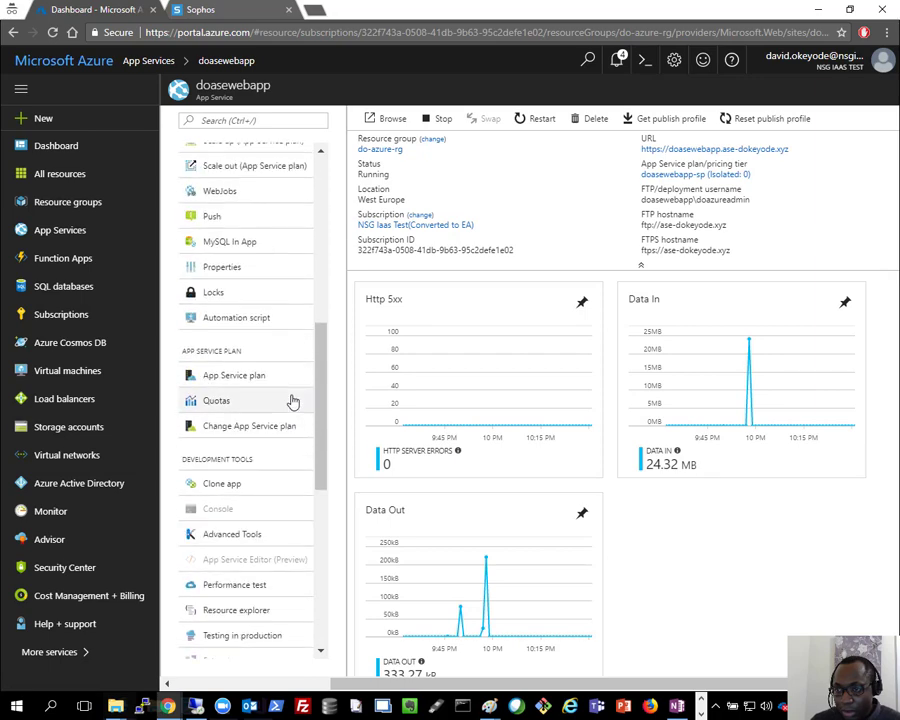
left_click(224, 204)
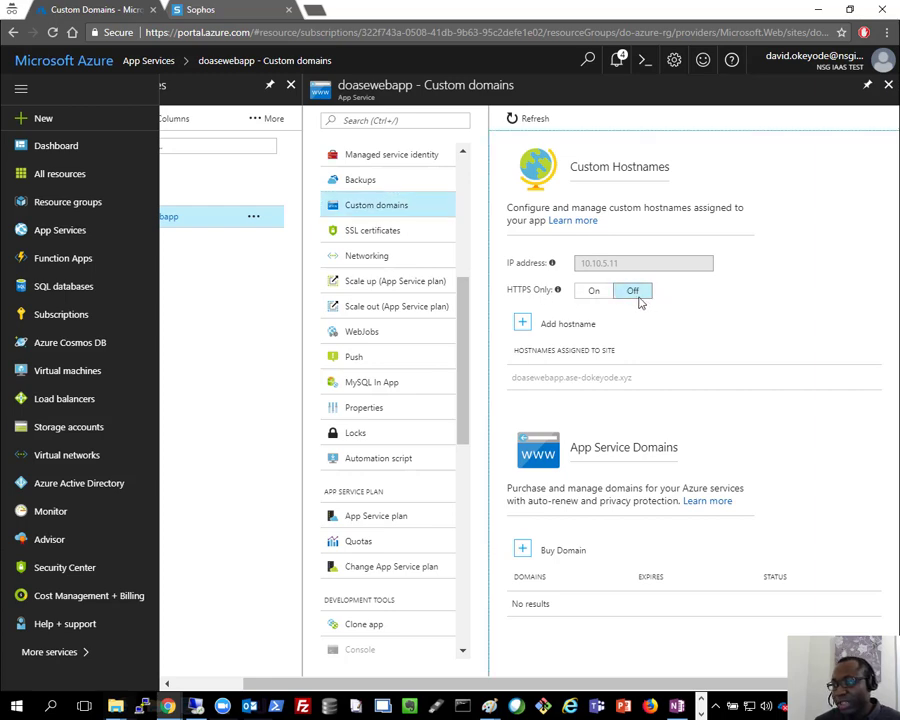
left_click(592, 293)
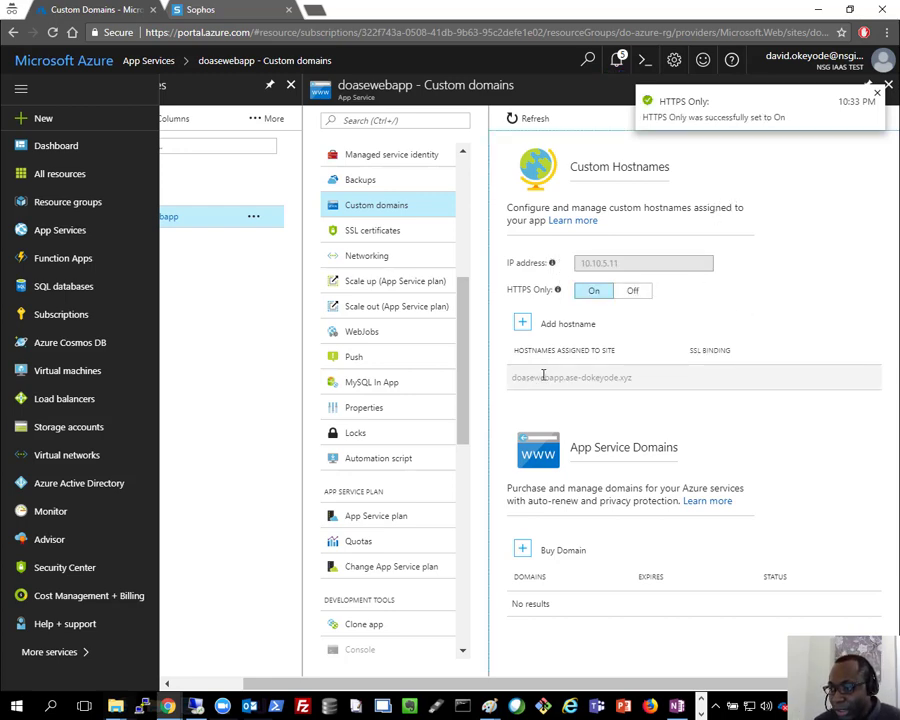
left_click(520, 326)
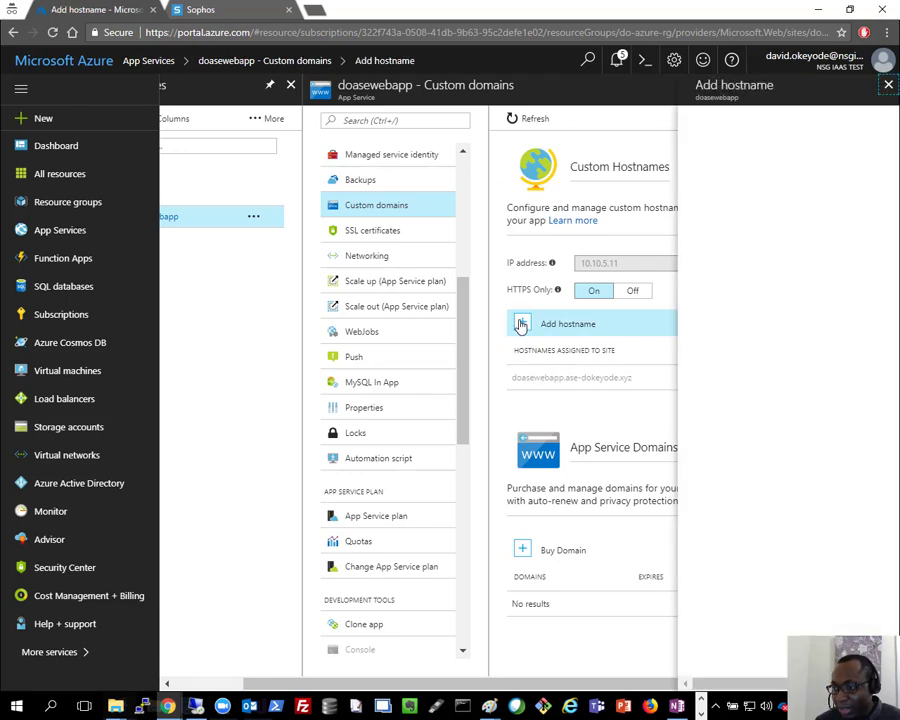
left_click(746, 139)
type("www.dokeyode.xyz")
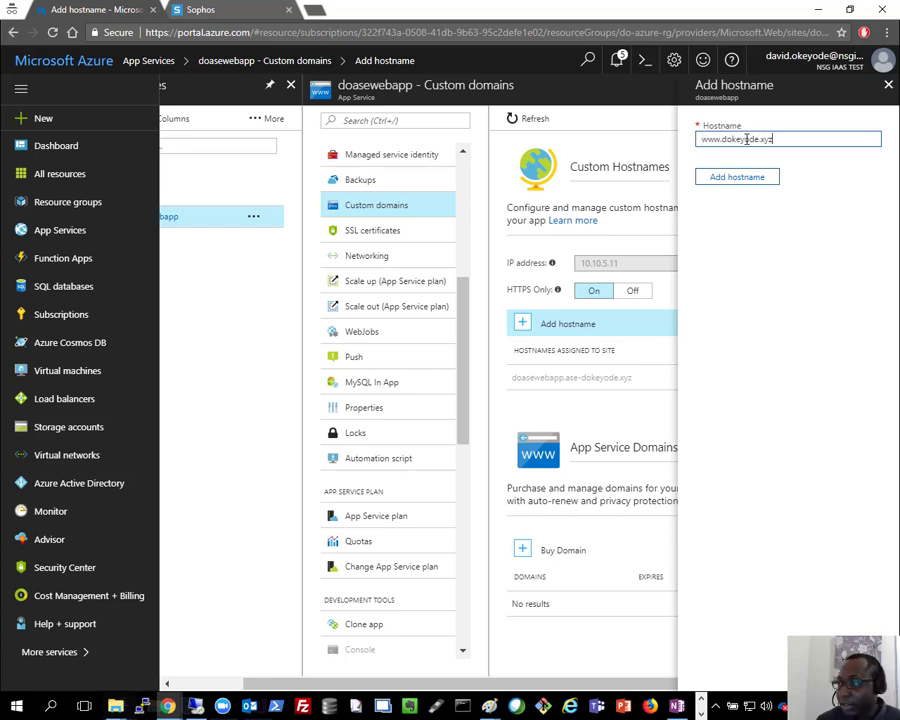
left_click(836, 243)
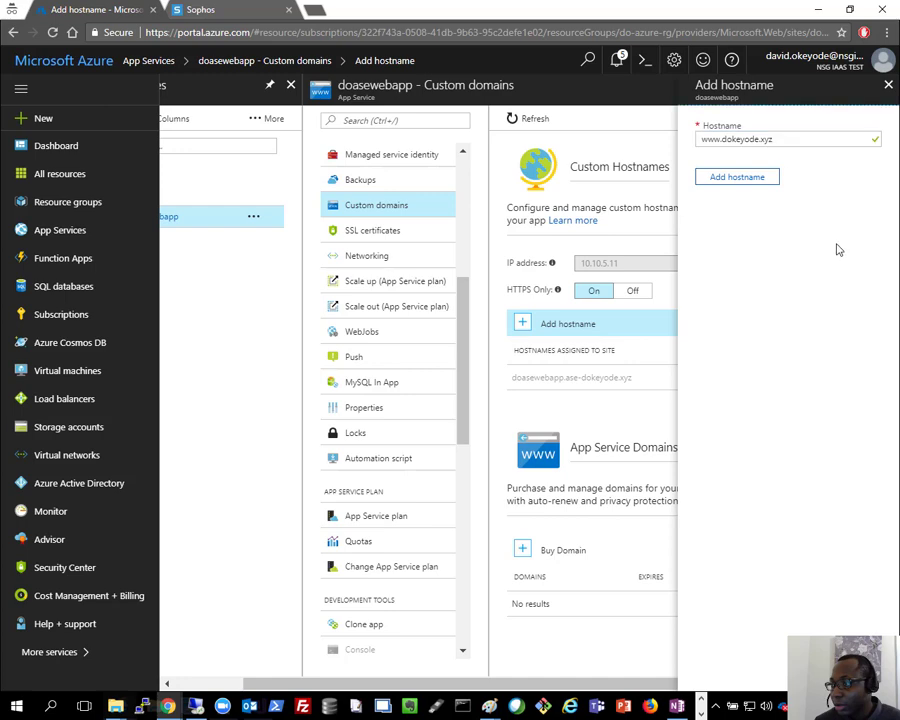
left_click(739, 177)
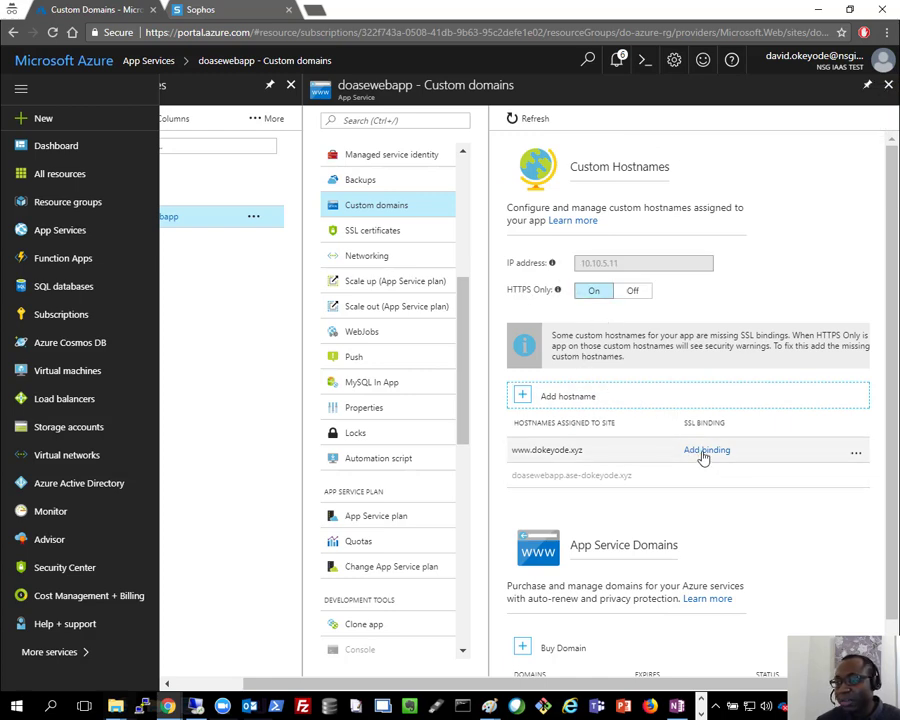
left_click(391, 241)
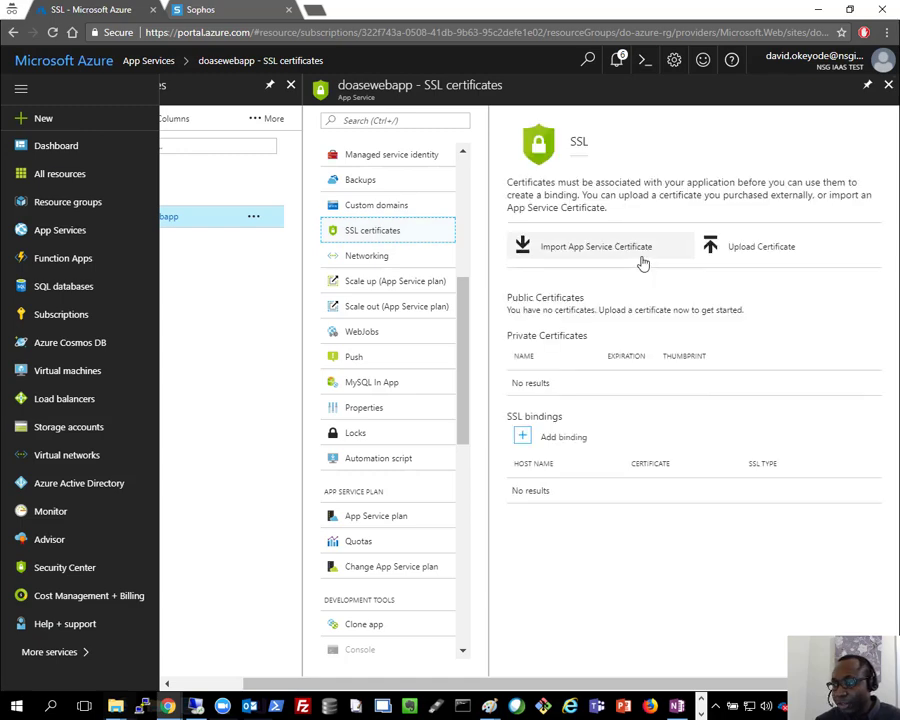
Step: Start a certificate upload on the doasewebapp SSL certificates blade
left_click(741, 250)
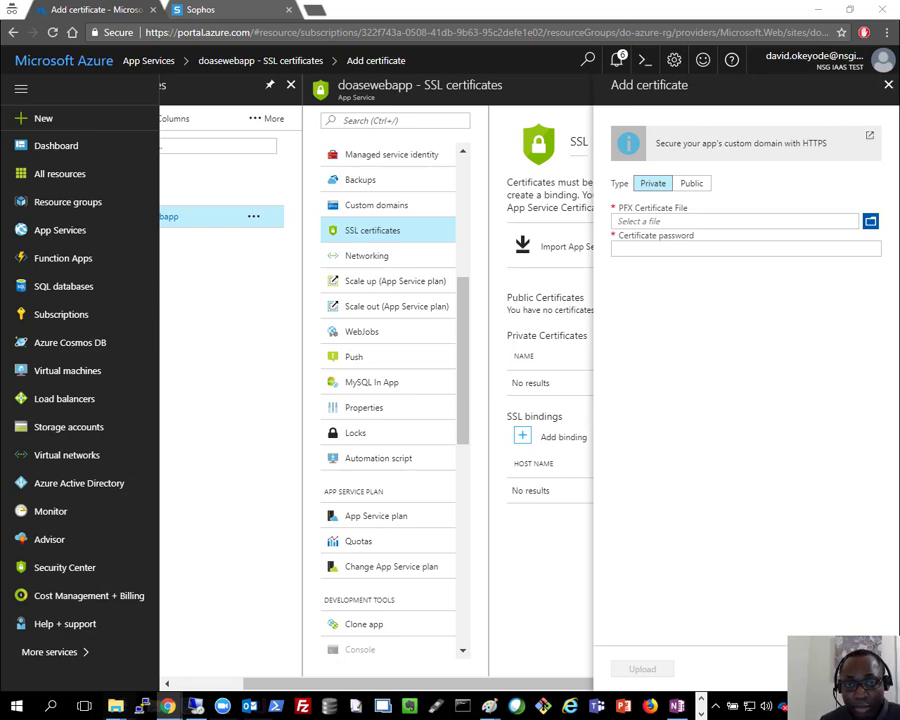
left_click_drag(2, 100, 432, 2)
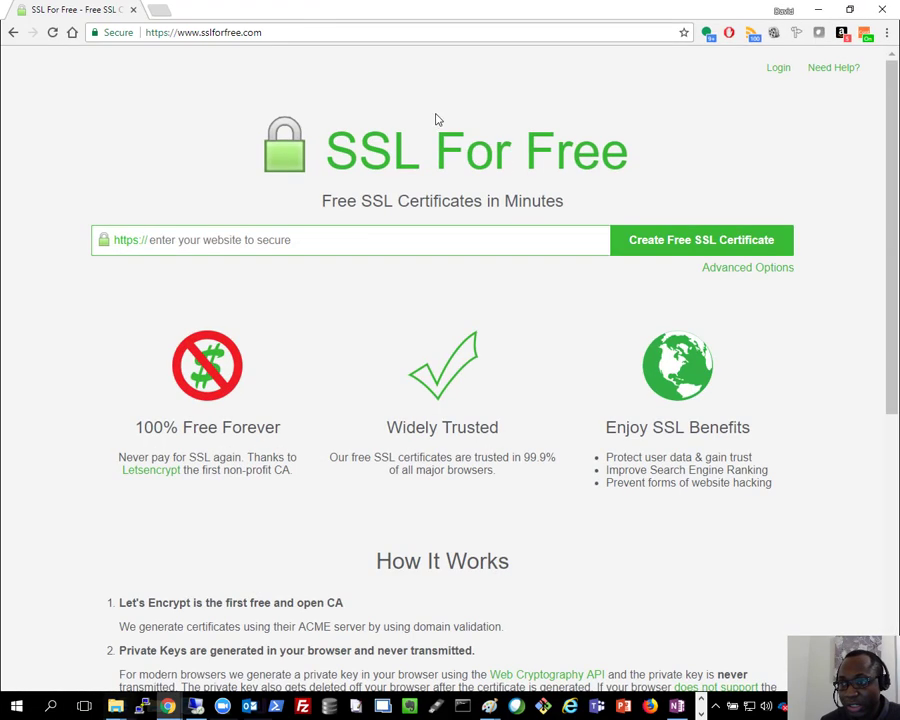
left_click(259, 241)
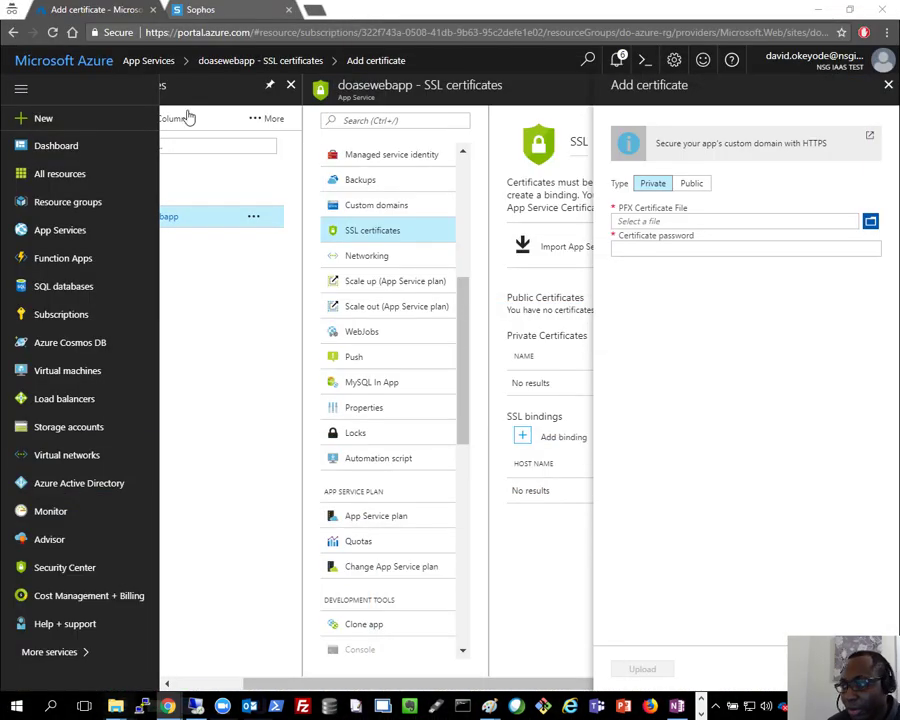
Step: Upload certificate.pfx to doasewebapp with the certificate's password
left_click(870, 222)
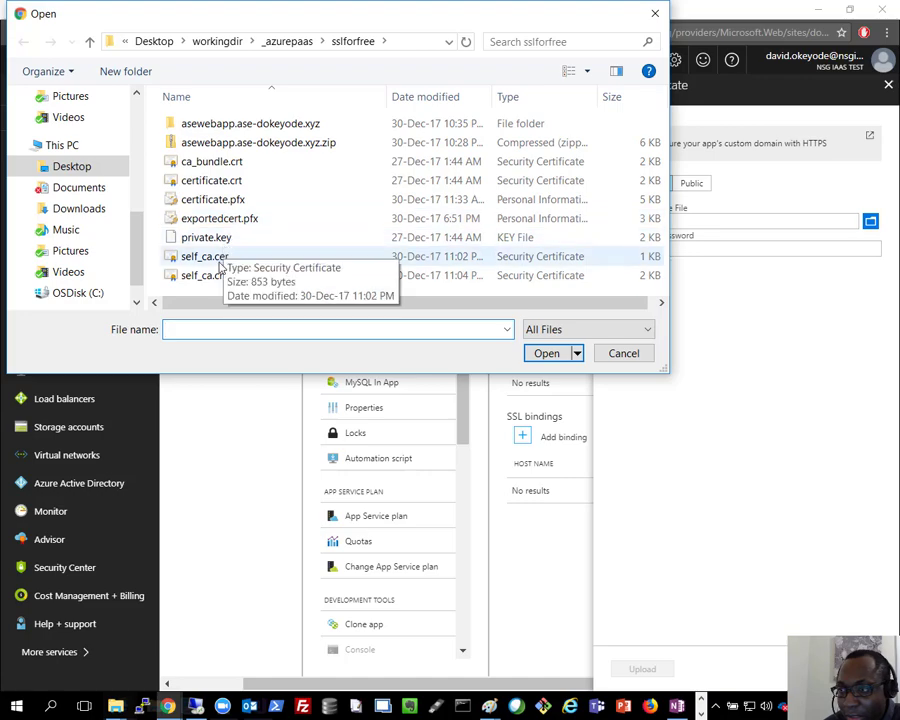
double_click(212, 199)
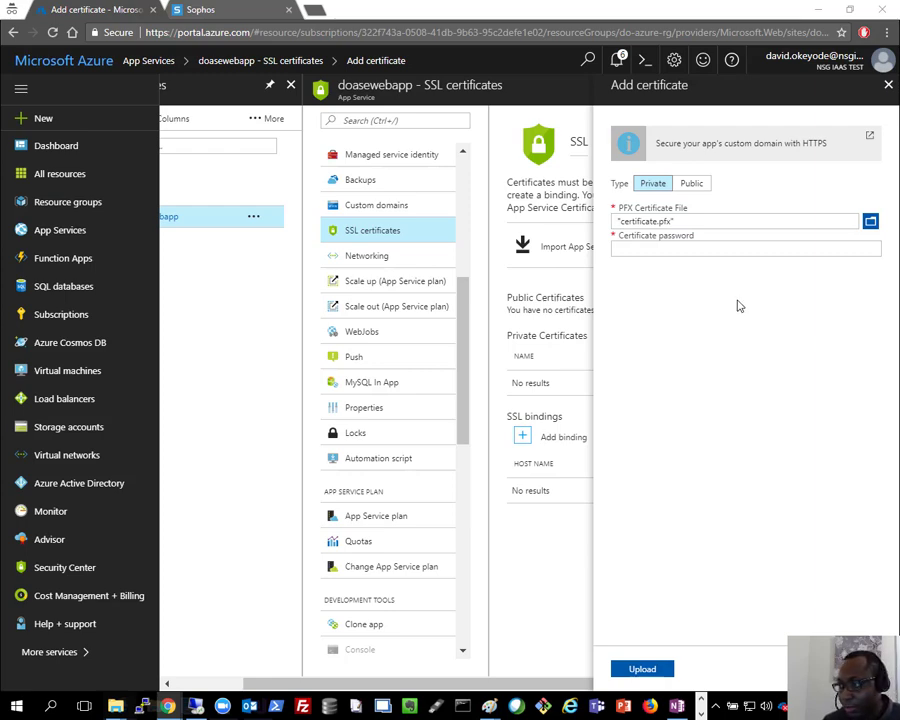
left_click(667, 249)
key("ctrl+v")
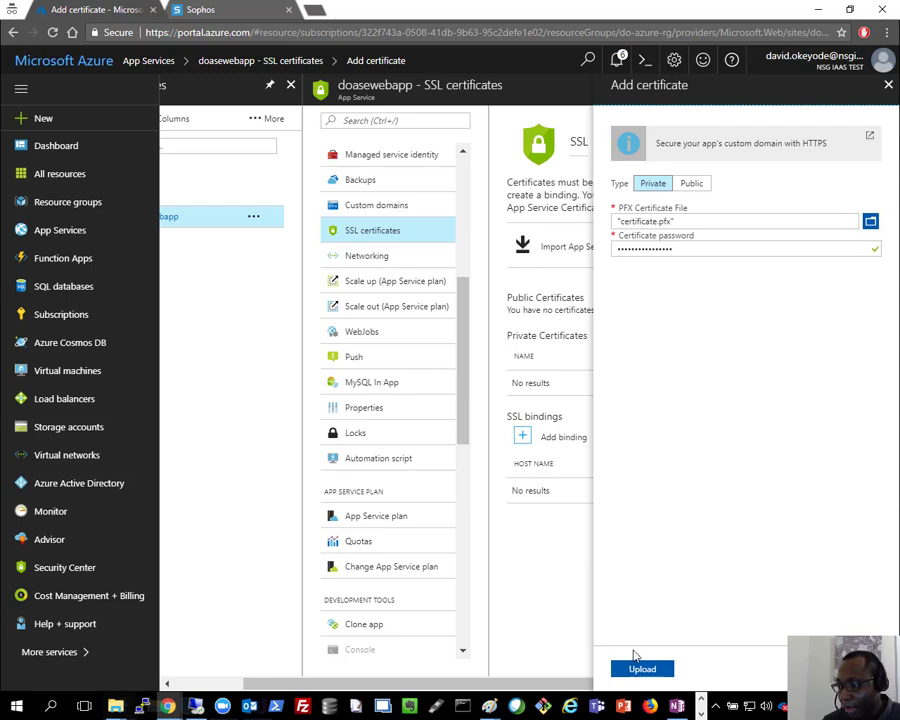
left_click(642, 669)
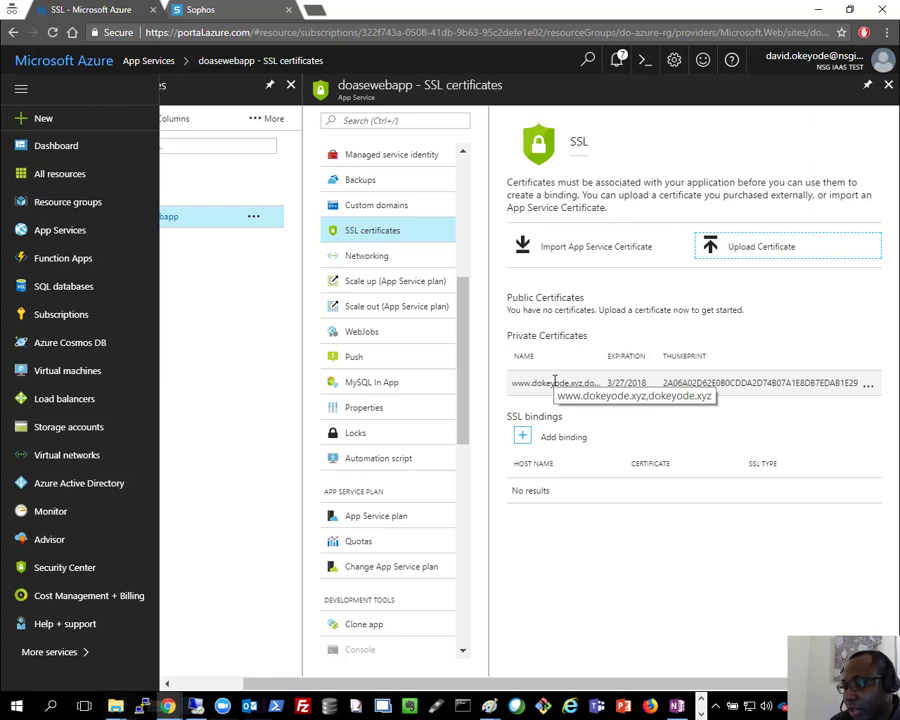
left_click(521, 437)
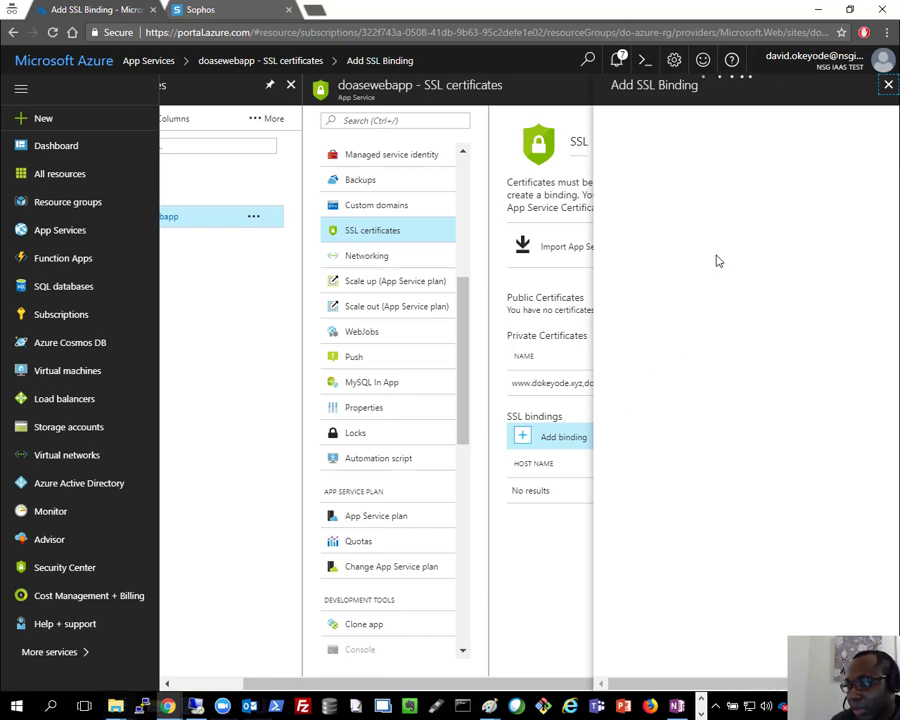
left_click(680, 312)
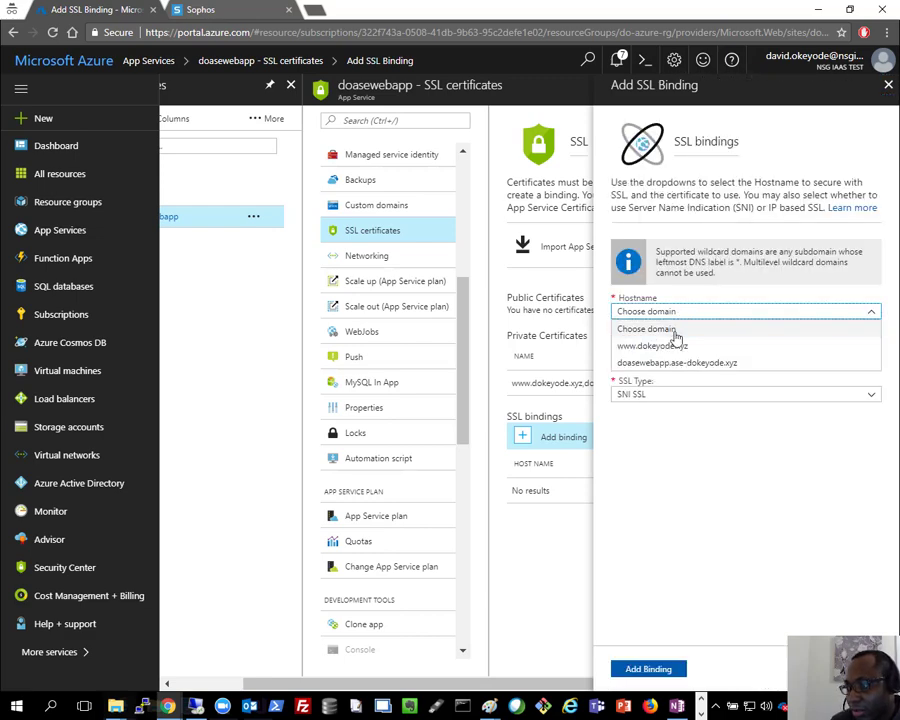
left_click(657, 346)
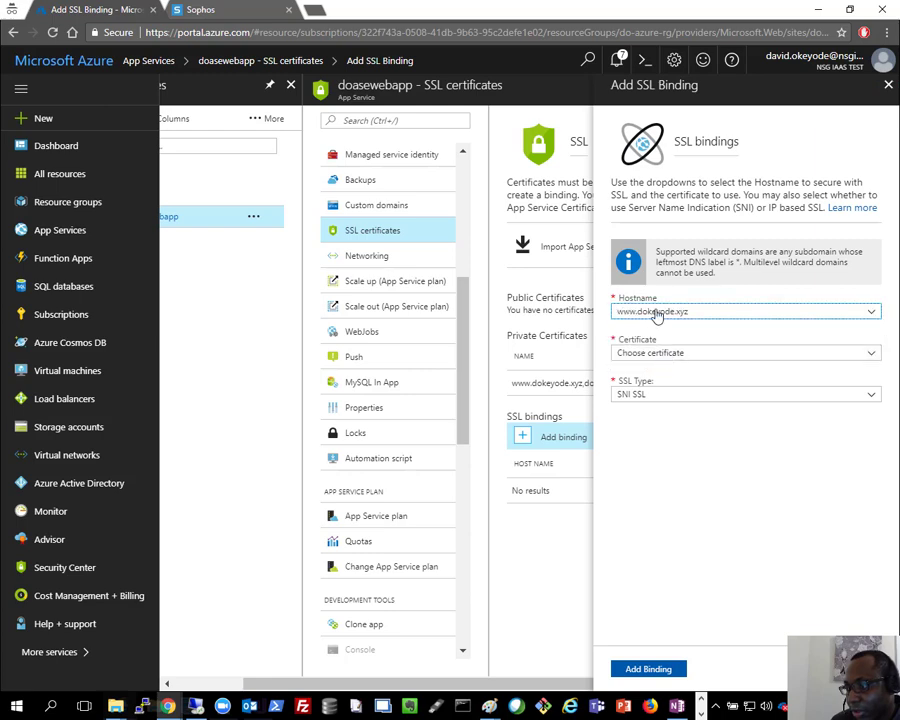
left_click(652, 354)
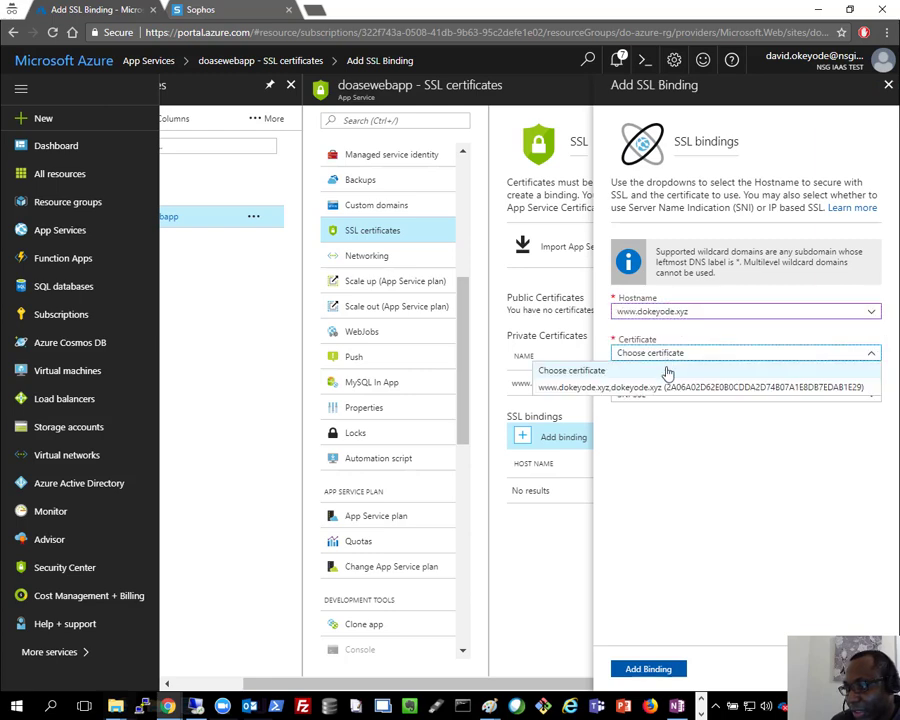
left_click(635, 388)
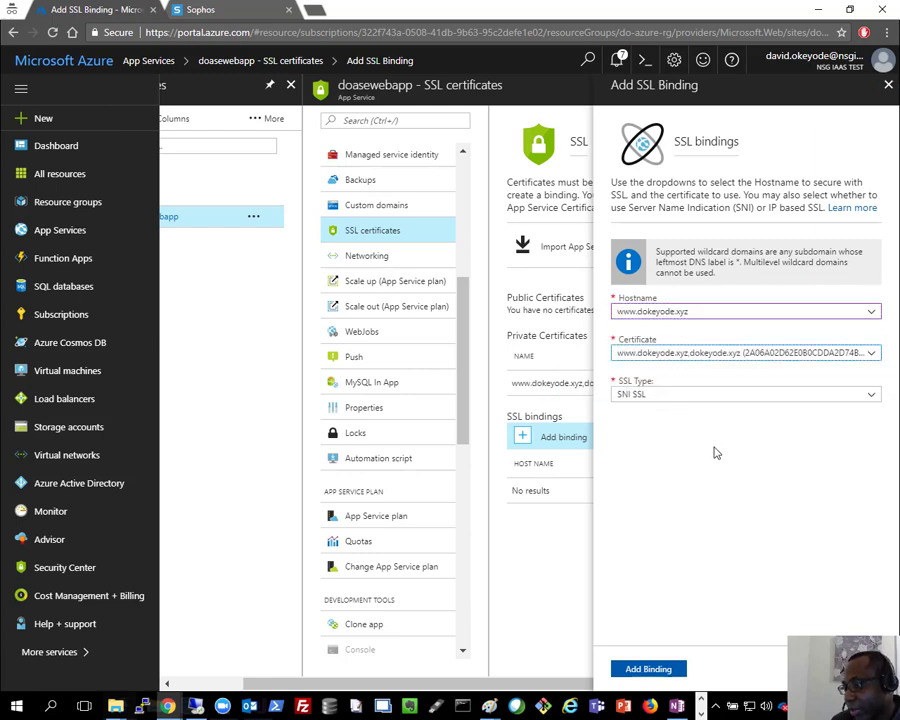
left_click(661, 406)
left_click(665, 615)
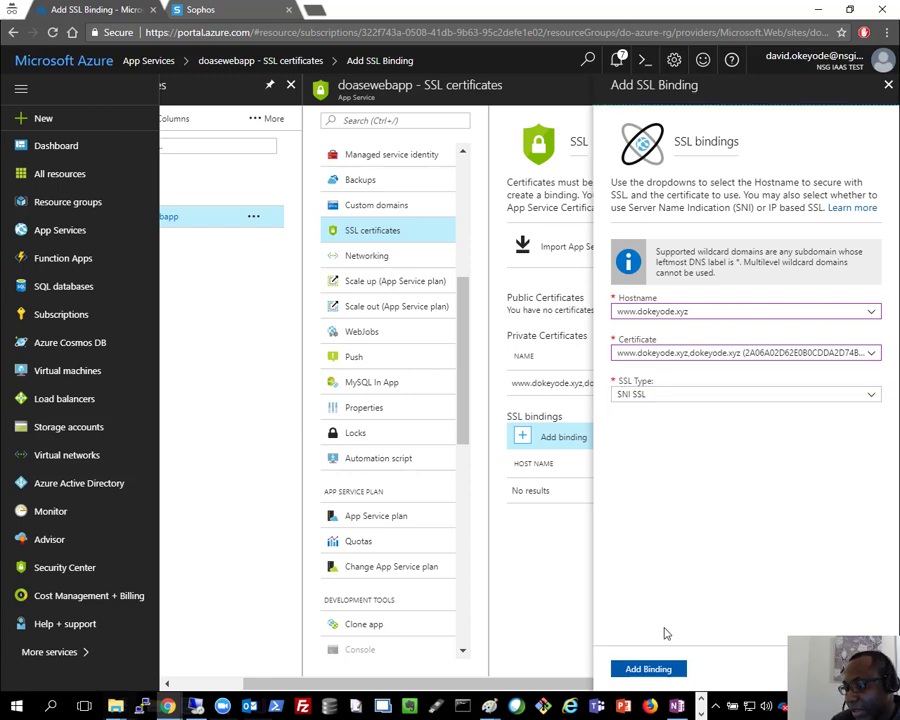
left_click(647, 666)
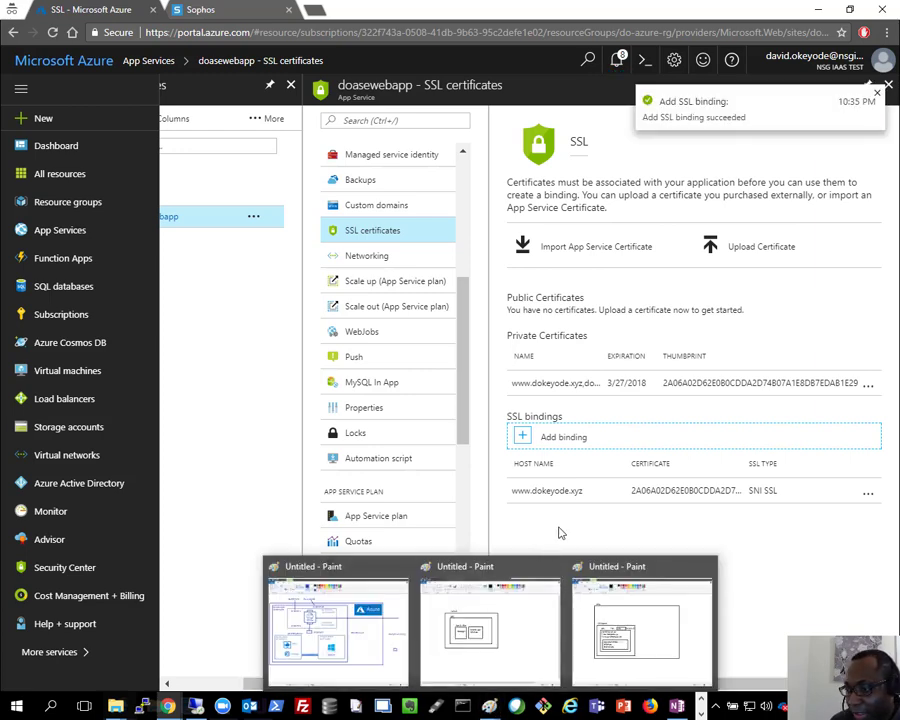
Step: Open the web app's Custom domains page, then bring the Paint diagram forward
left_click(371, 206)
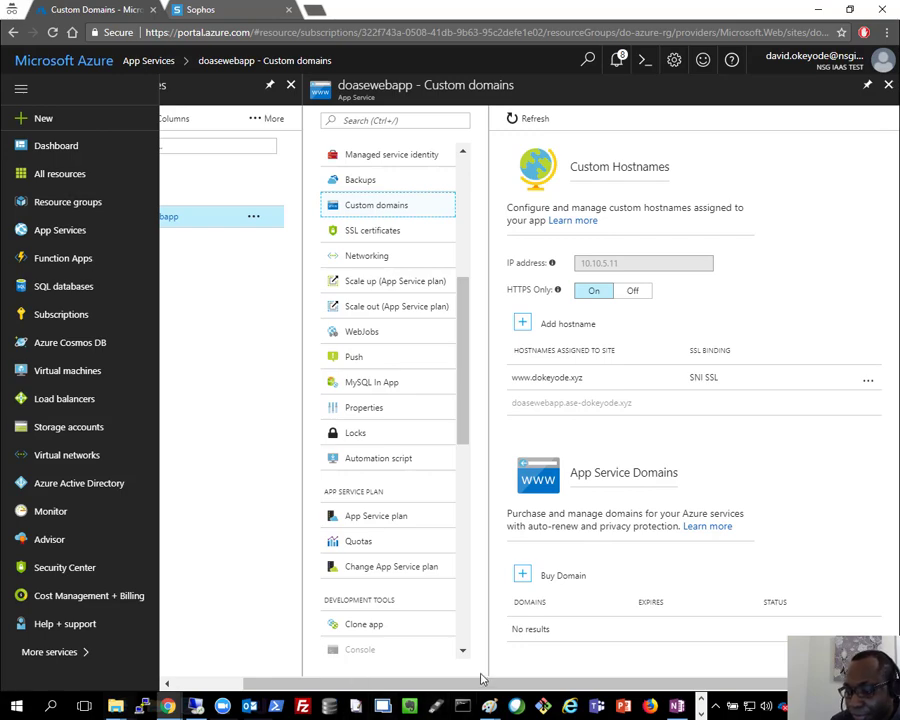
mouse_move(488, 706)
left_click(297, 652)
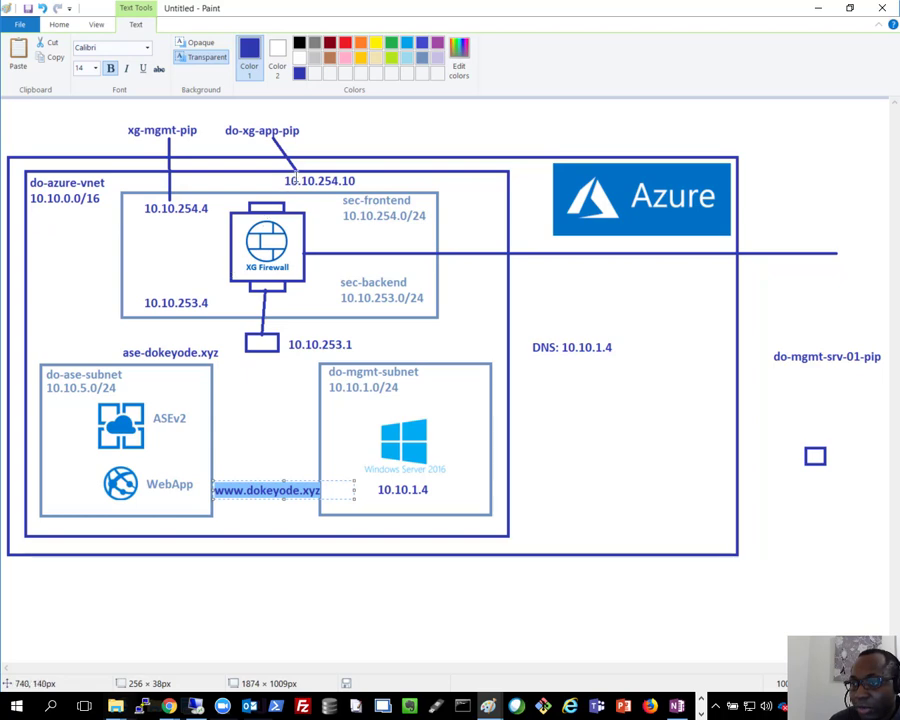
left_click_drag(287, 183, 306, 185)
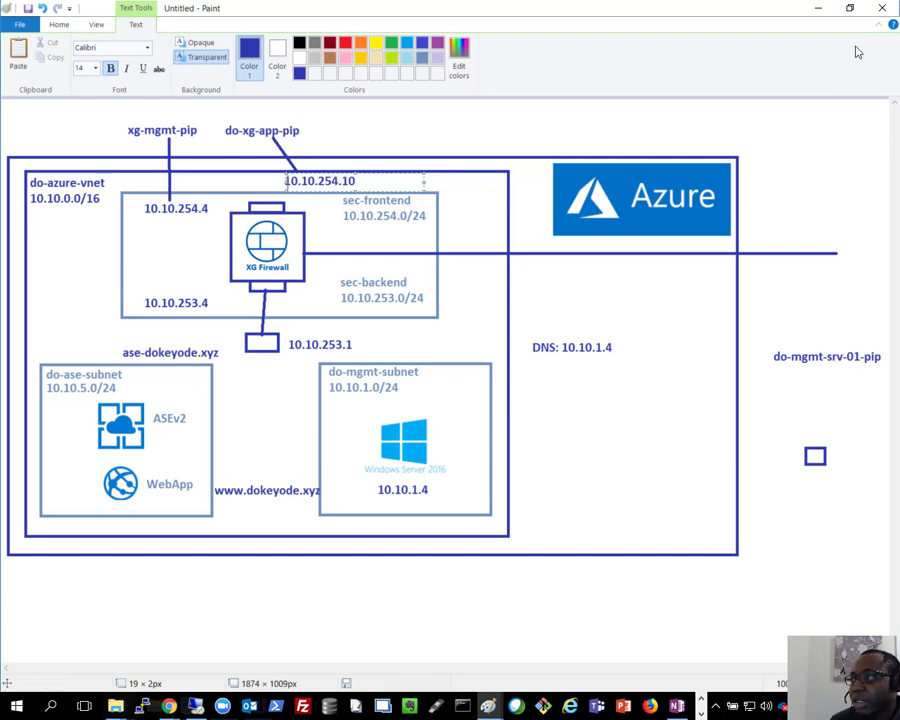
Step: Minimize Paint and start a new Sophos web server named ase-webapp
left_click(824, 10)
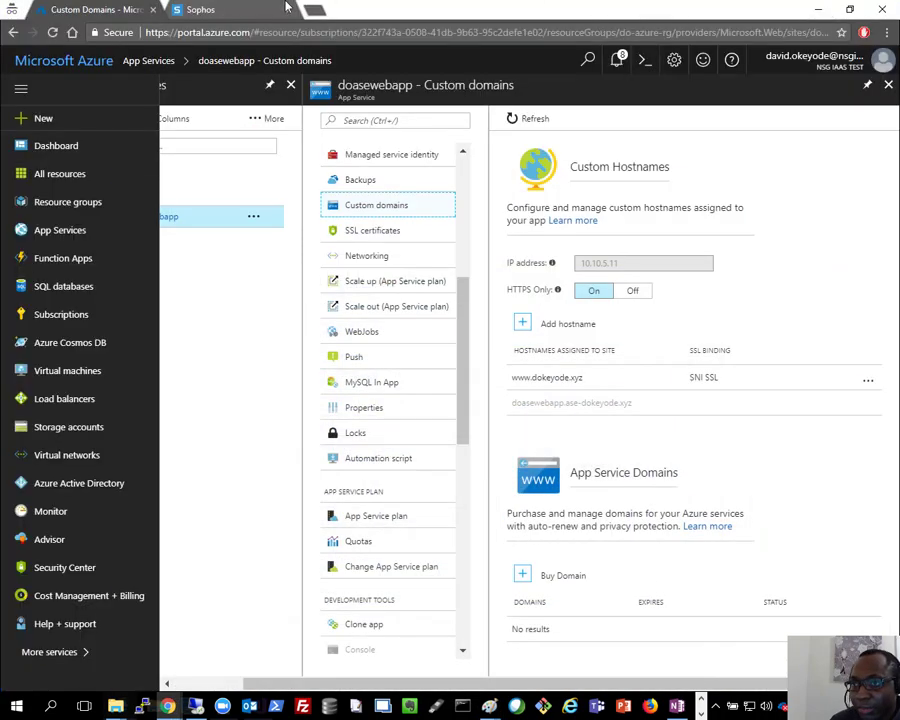
left_click(195, 9)
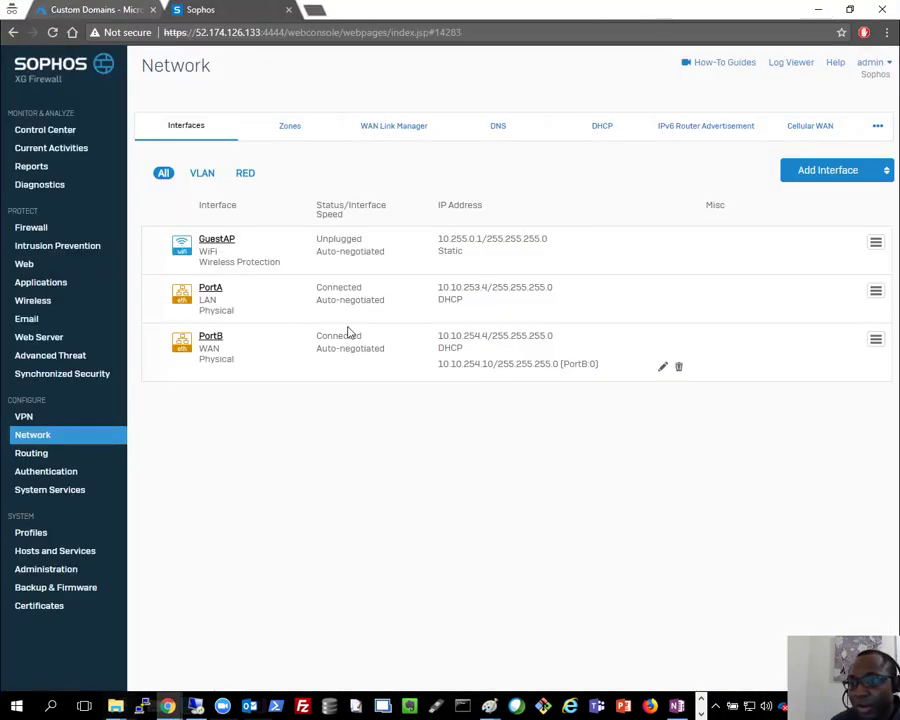
left_click(36, 340)
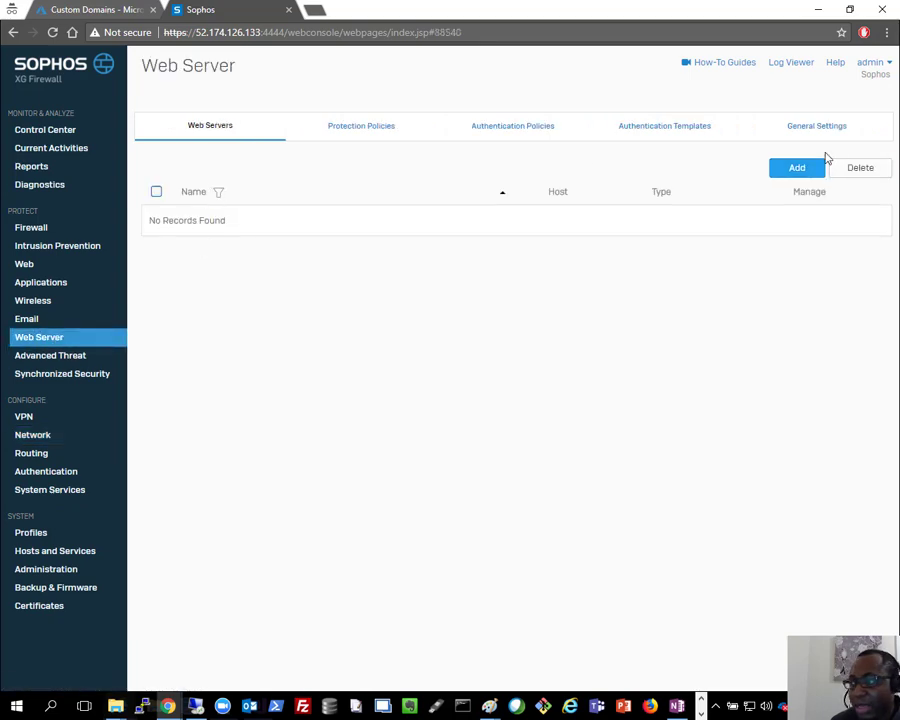
left_click(799, 169)
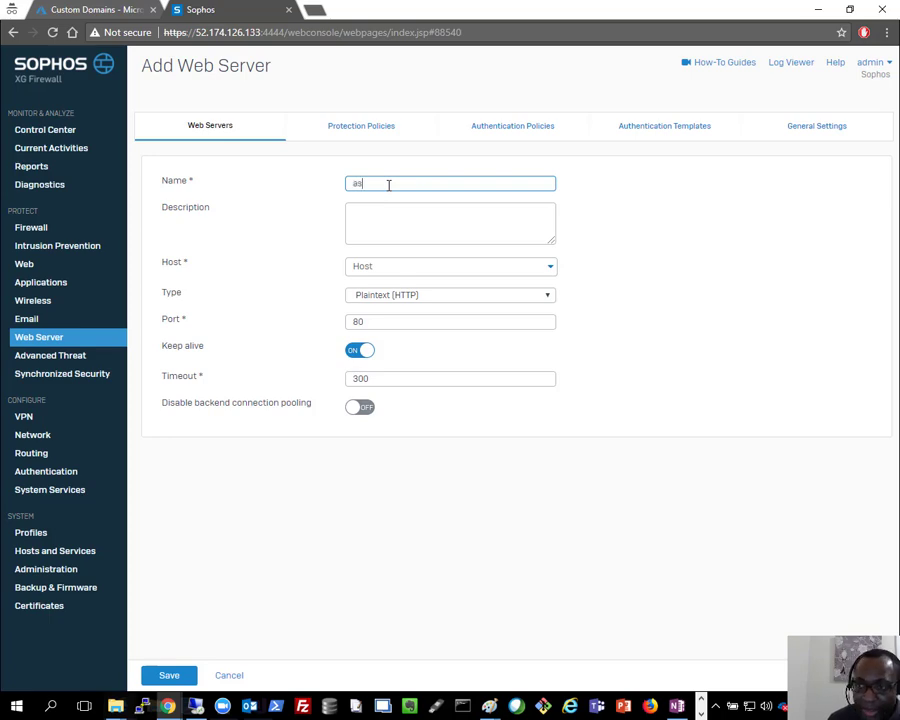
type("ase-webapp")
Step: Begin creating a new IP host named ase-webapp for the web server
left_click(390, 268)
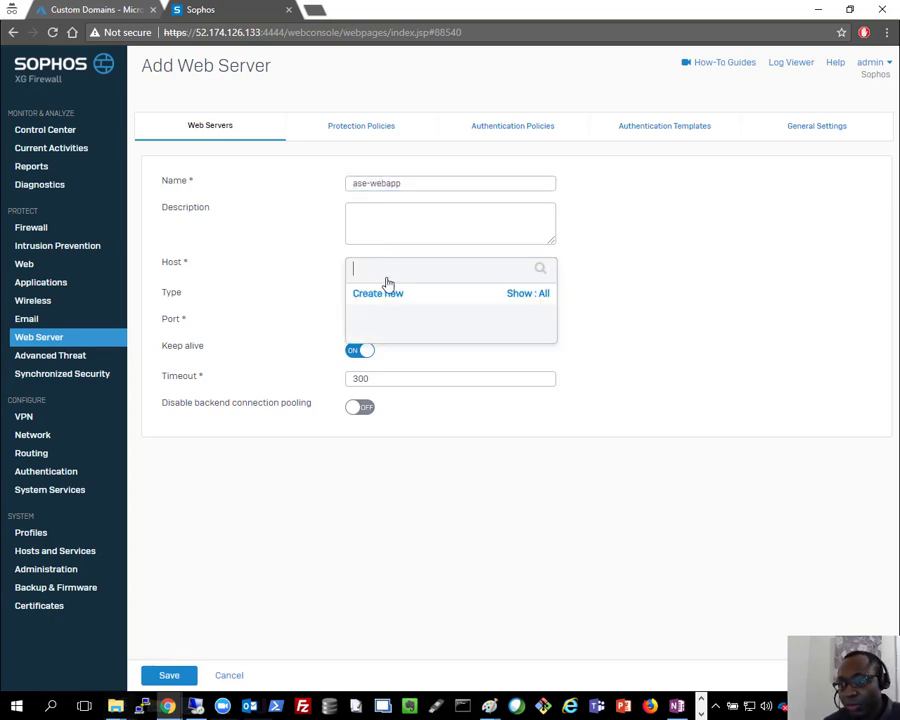
left_click(383, 304)
left_click(385, 319)
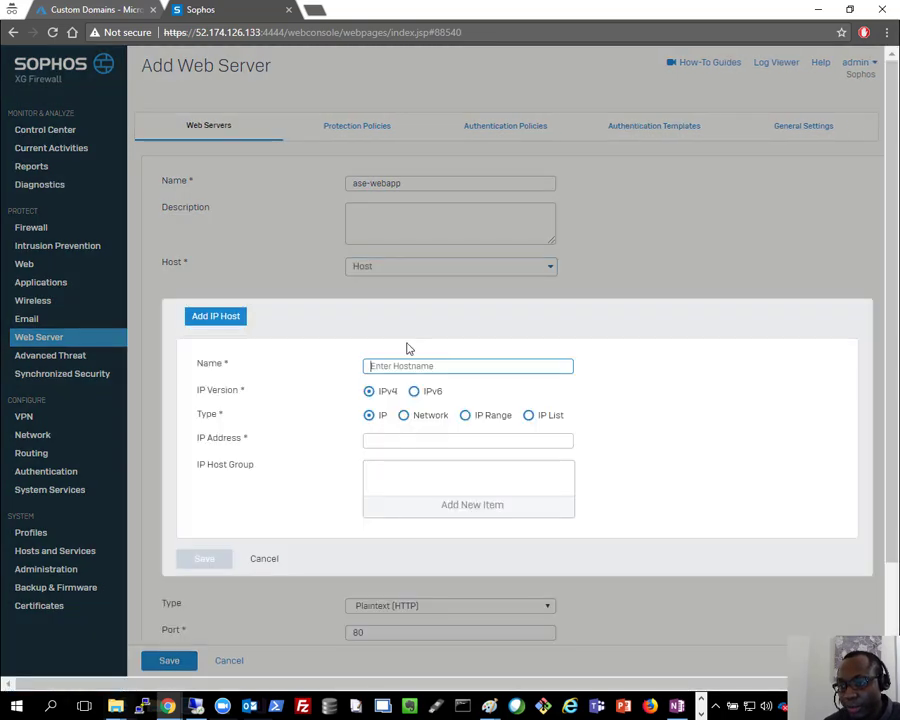
type("ase-webapp")
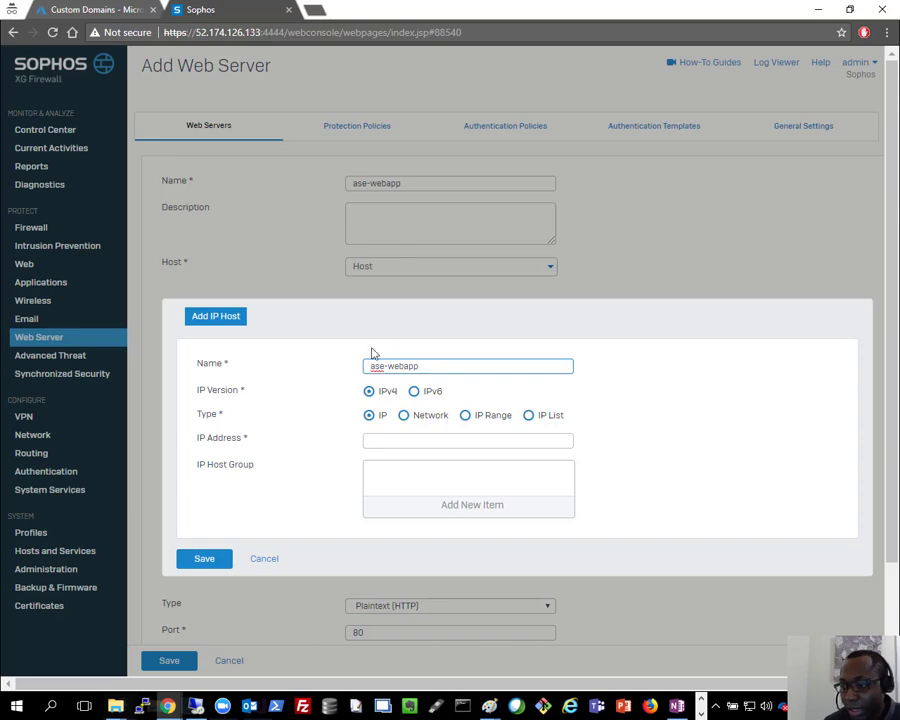
left_click(408, 440)
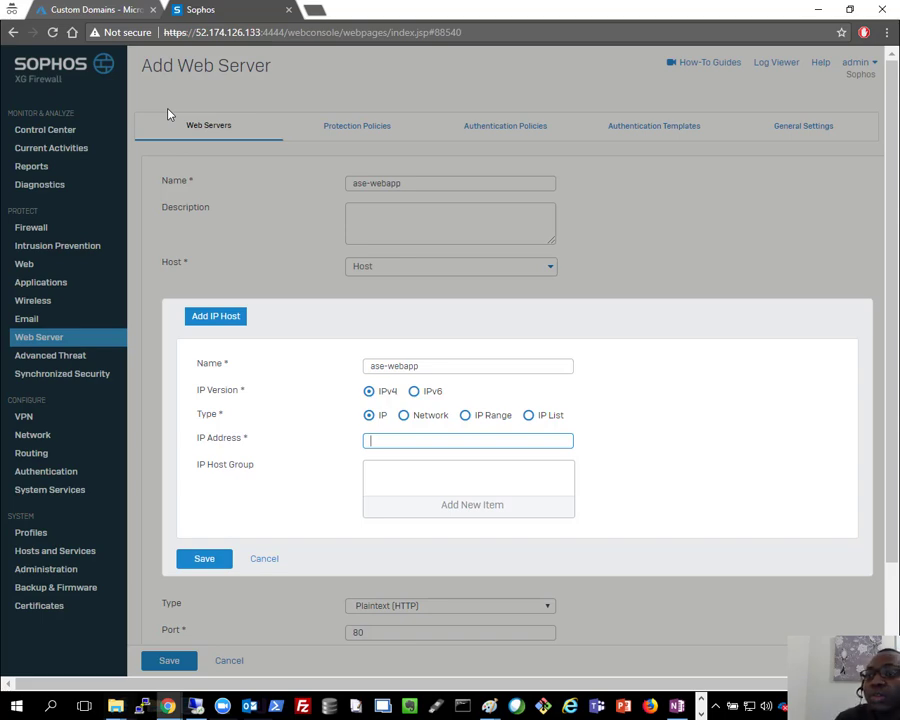
Step: Search the Azure portal for the do-ase App Service Environment and open it
left_click(105, 9)
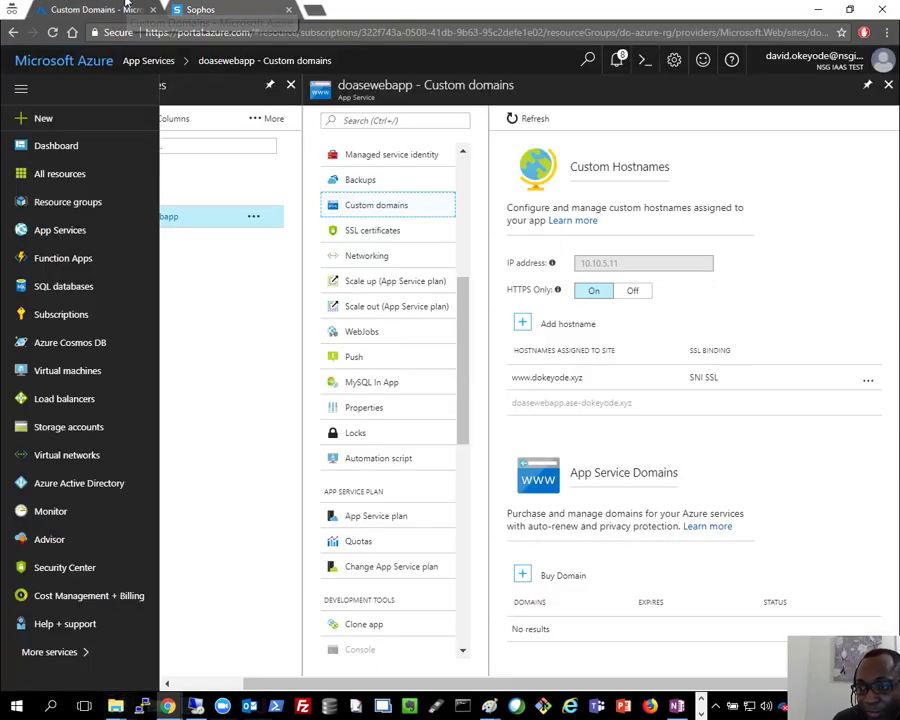
left_click(589, 61)
type("app serv")
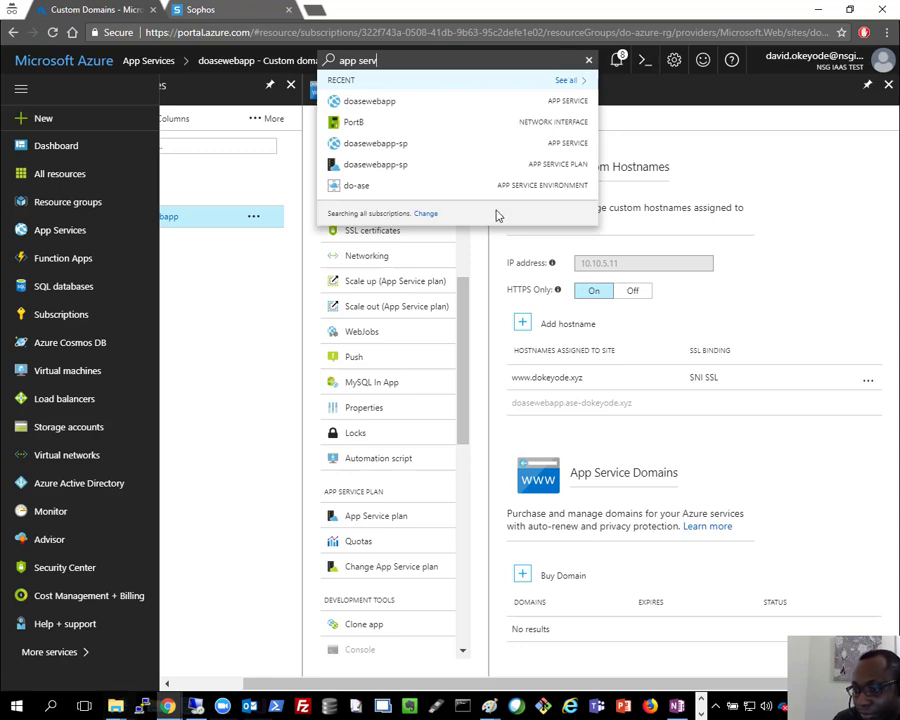
left_click_drag(465, 334, 483, 163)
left_click(588, 61)
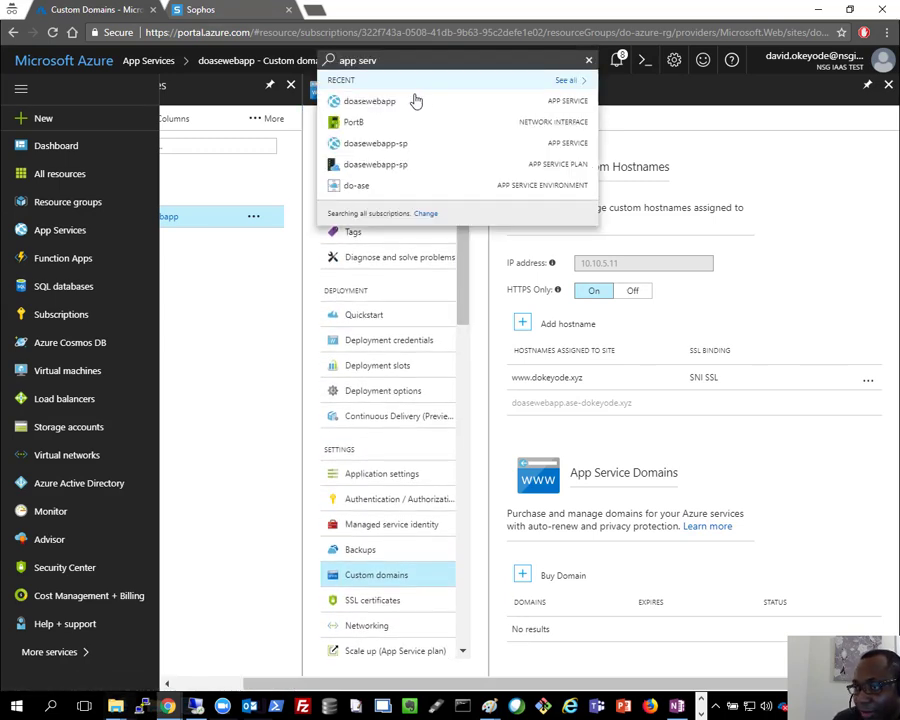
left_click(358, 187)
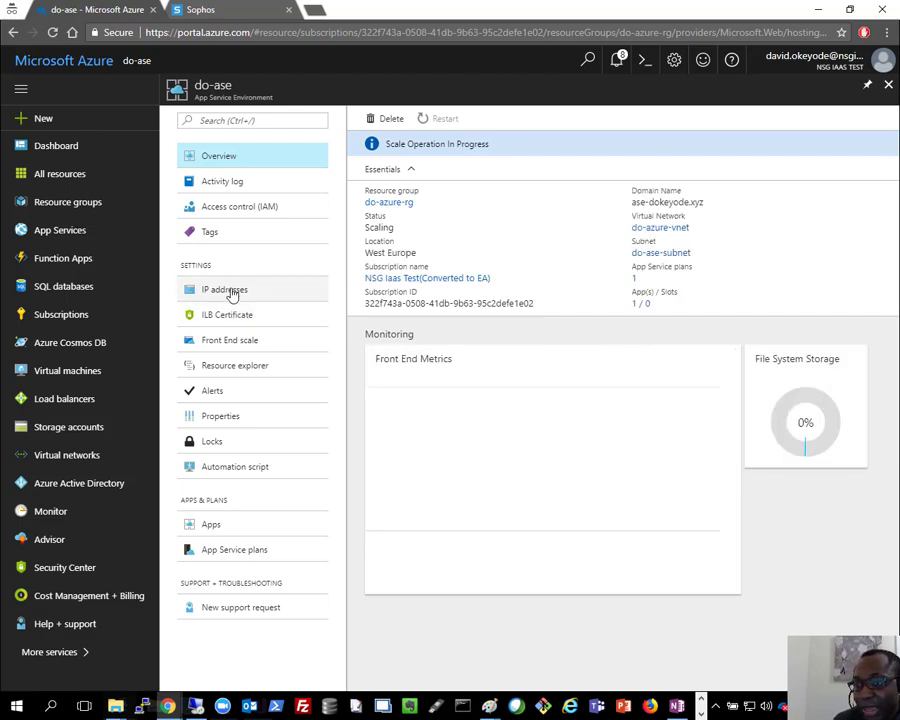
Step: Copy do-ase's internal load balancer virtual IP 10.10.5.11 from its IP addresses and Properties
left_click(233, 291)
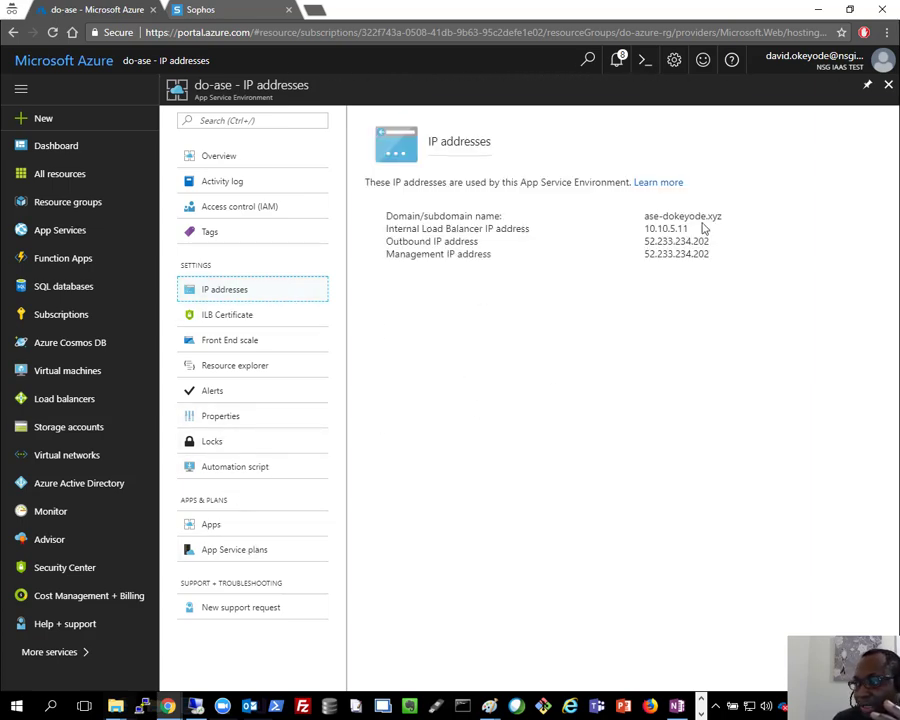
left_click_drag(704, 228, 645, 228)
left_click(229, 414)
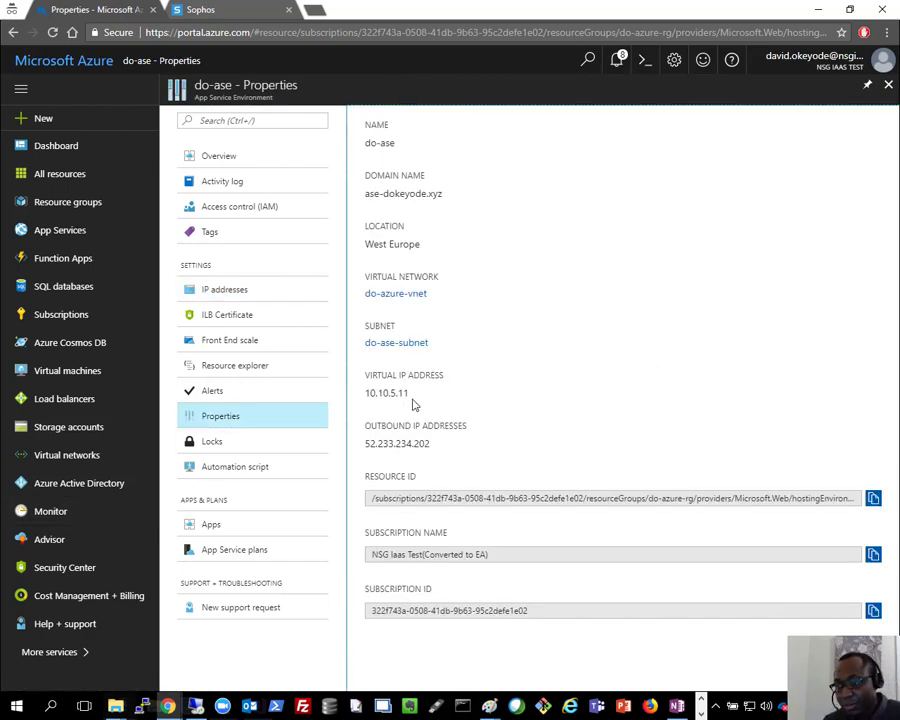
double_click(381, 392)
key("ctrl+c")
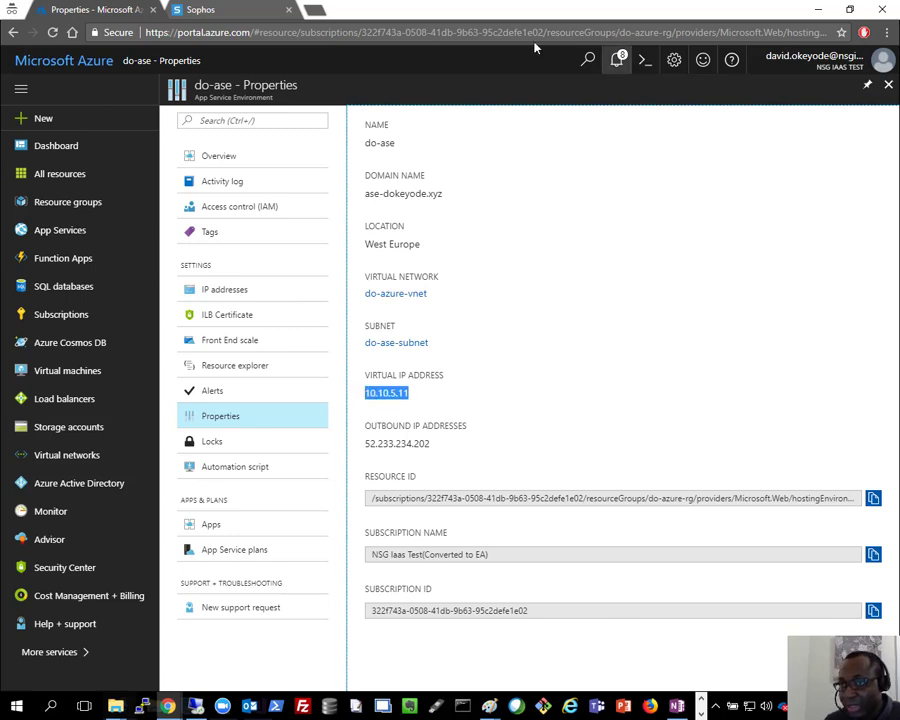
left_click(220, 9)
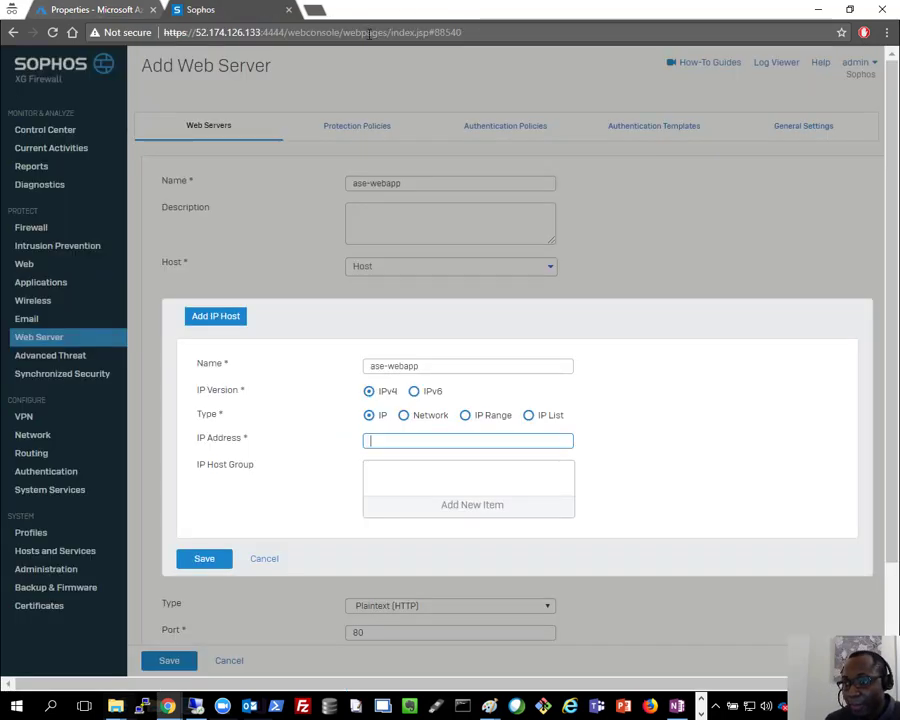
Step: Save the ase-webapp IP host with address 10.10.5.11
left_click(396, 441)
key("ctrl+v")
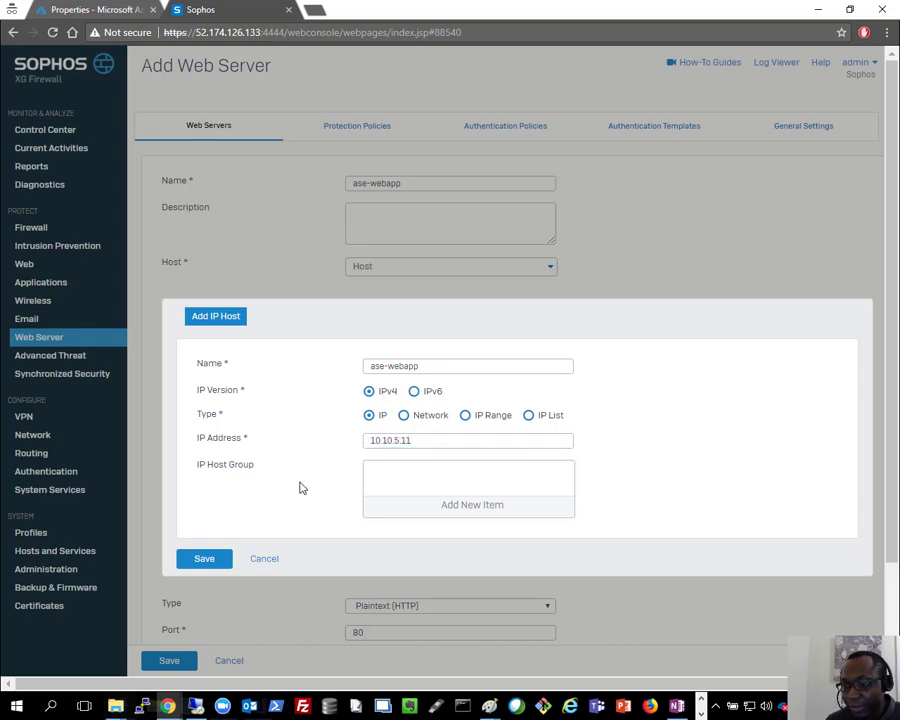
left_click(222, 563)
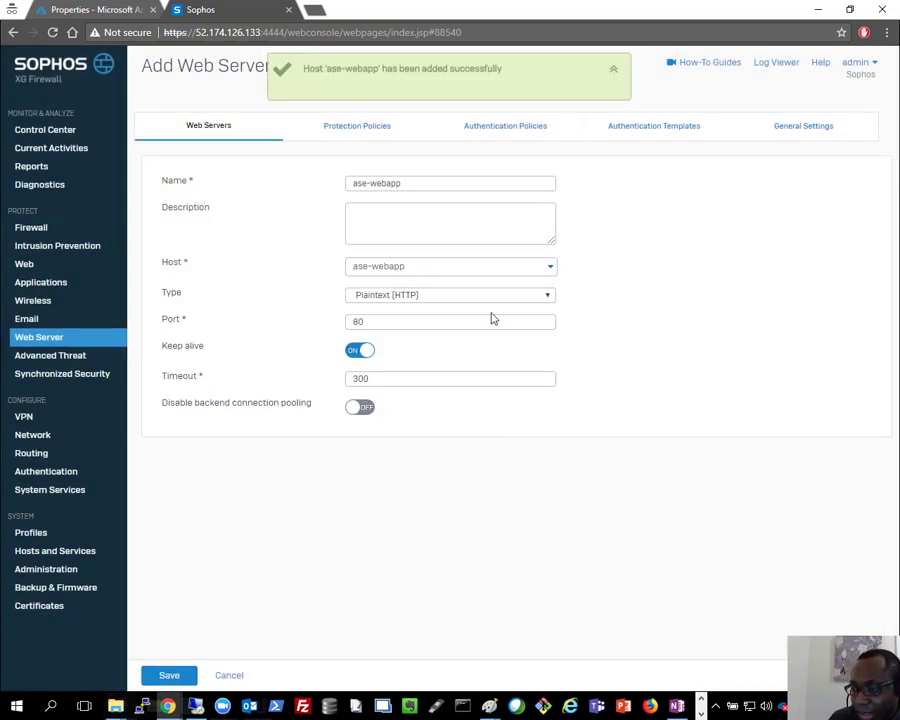
Step: Save the ase-webapp web server as type Encrypted (HTTPS) on port 443
left_click(405, 301)
left_click(406, 319)
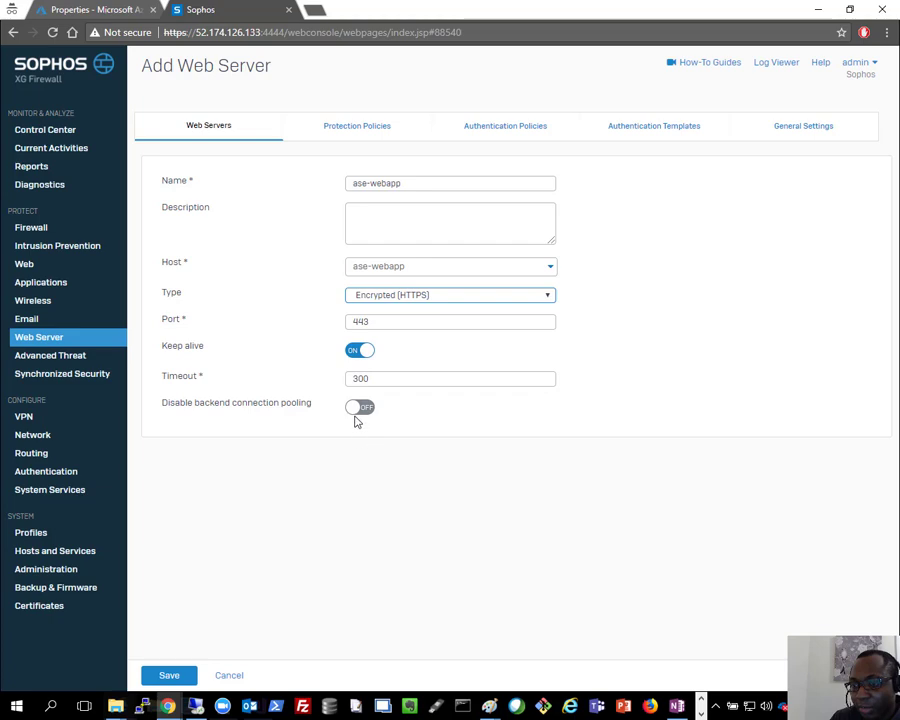
left_click(180, 675)
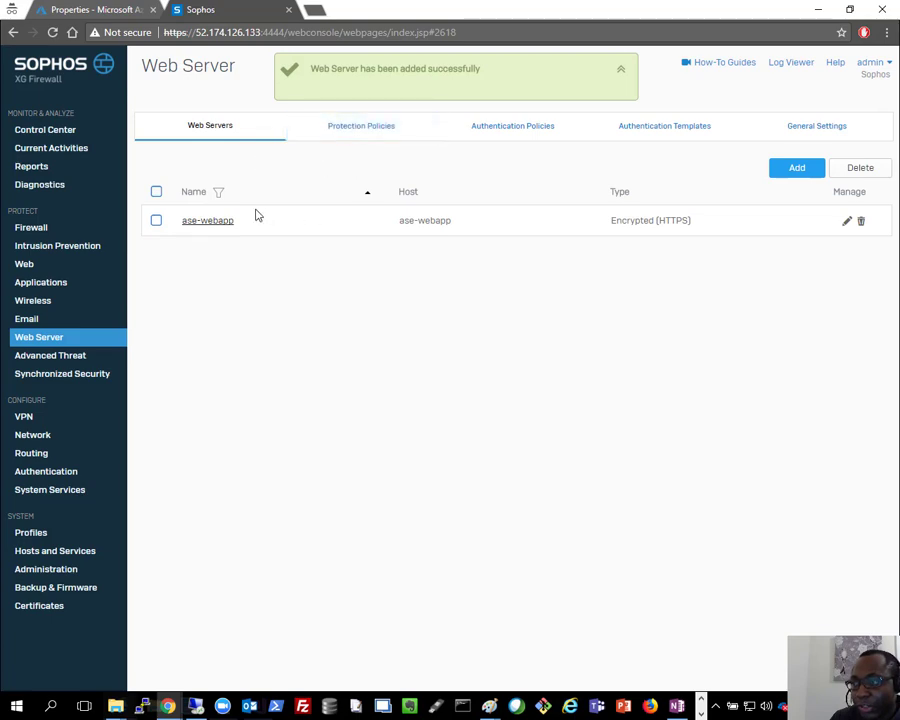
left_click(378, 136)
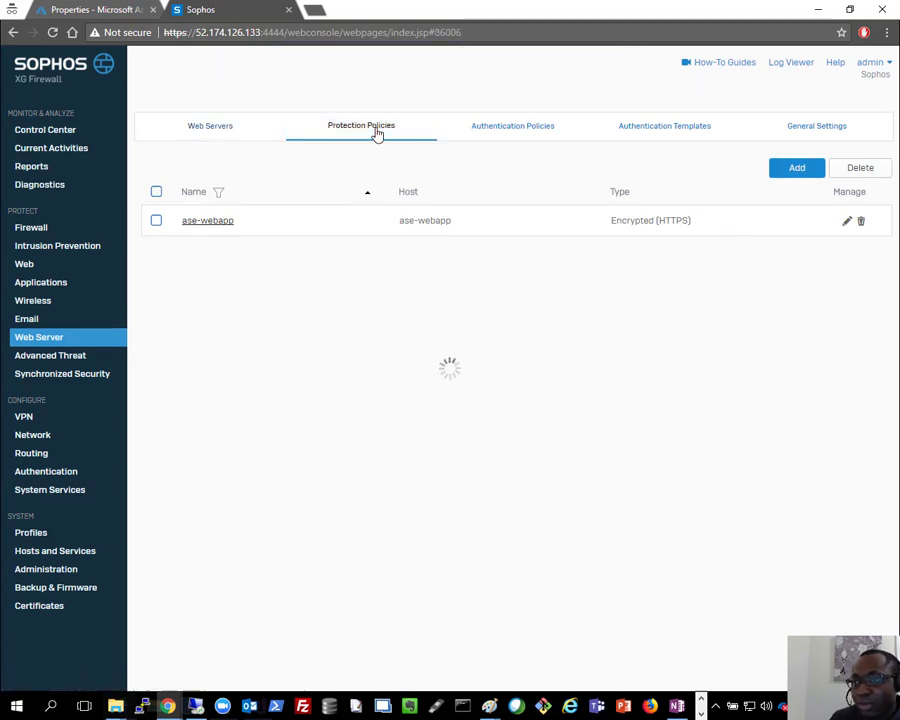
Step: Create protection policy ase-webapp-policy in Reject mode with cookie signing enabled
left_click(800, 175)
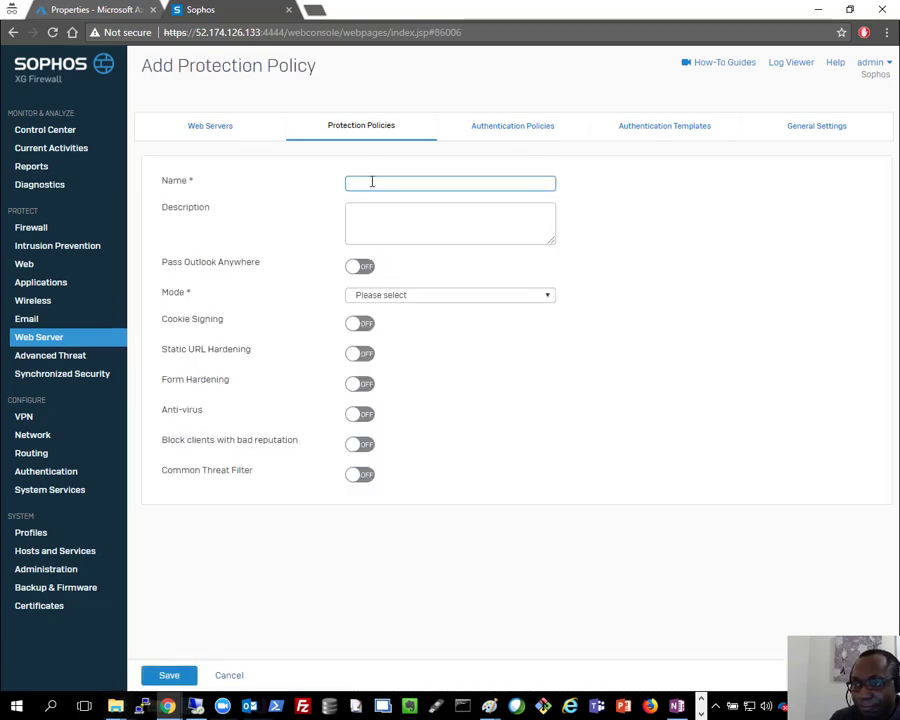
type("asd")
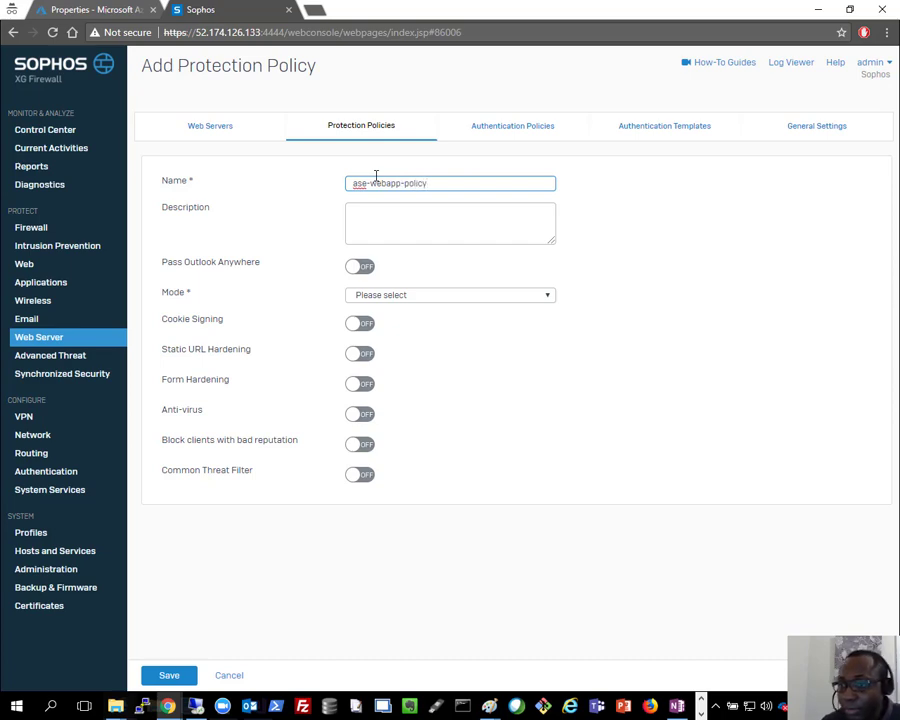
left_click(446, 298)
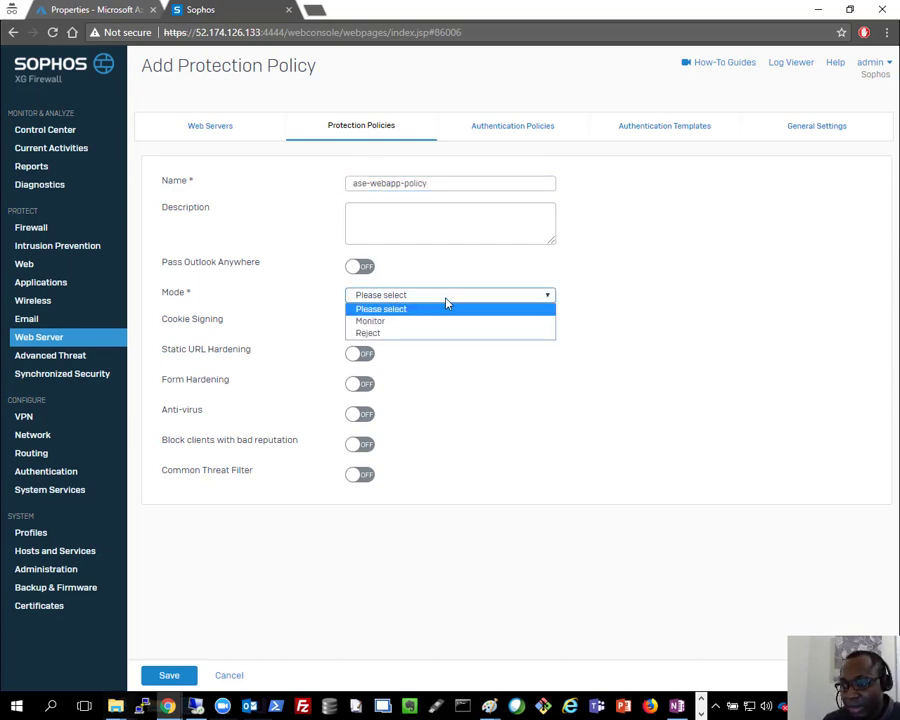
left_click(384, 333)
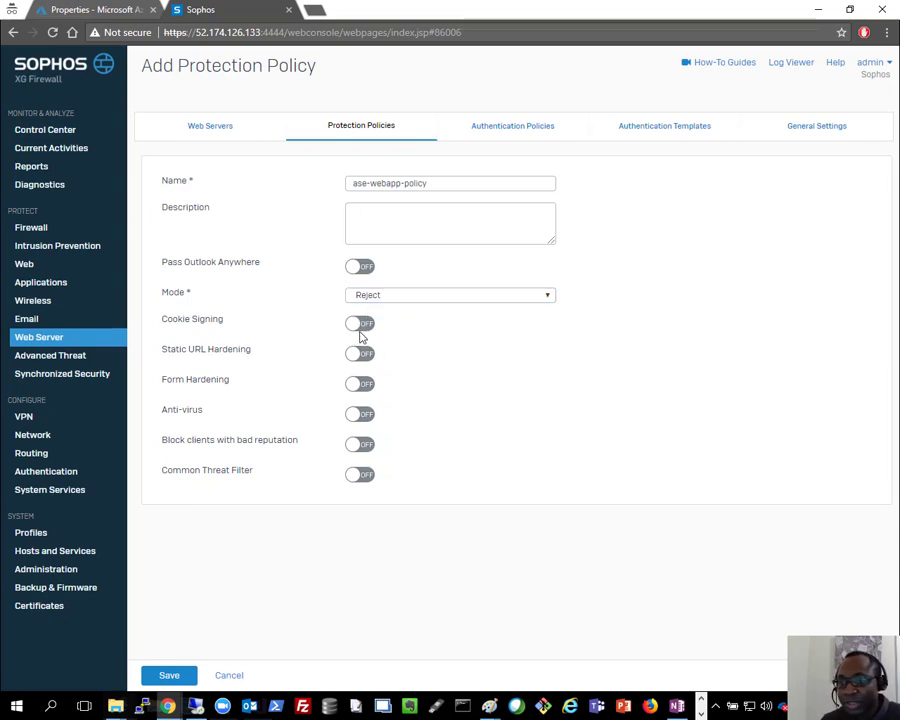
left_click(366, 324)
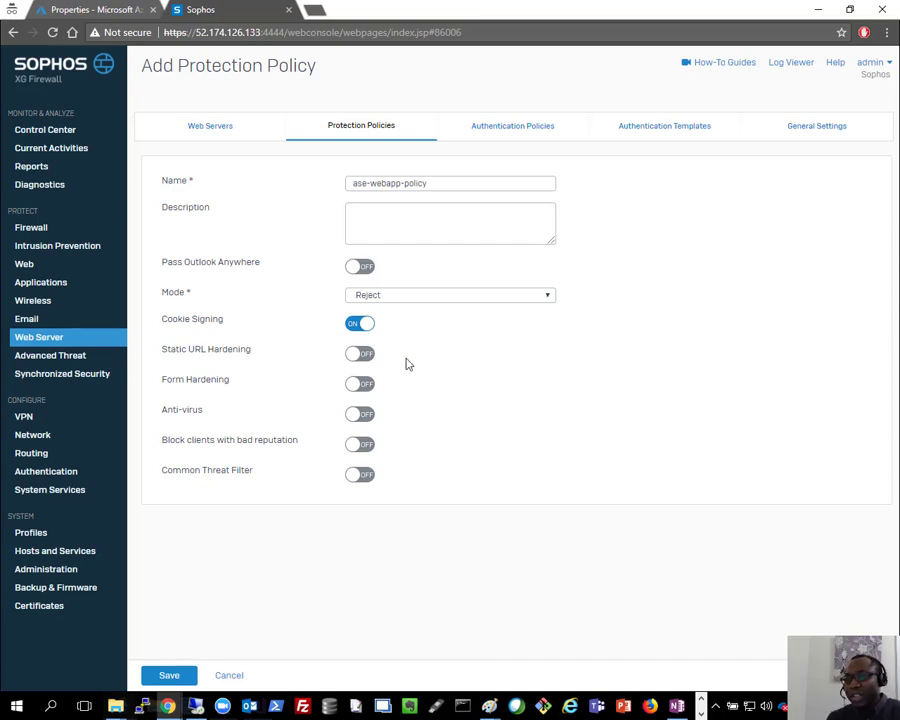
Step: Enable Sophos anti-virus scanning for both uploads and downloads
left_click(364, 414)
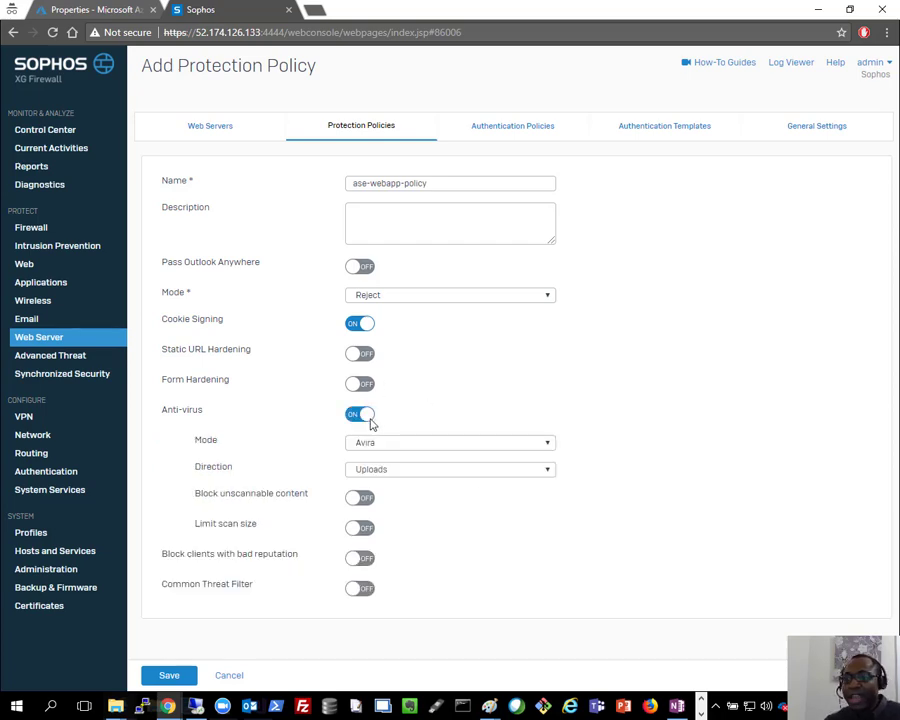
left_click(410, 442)
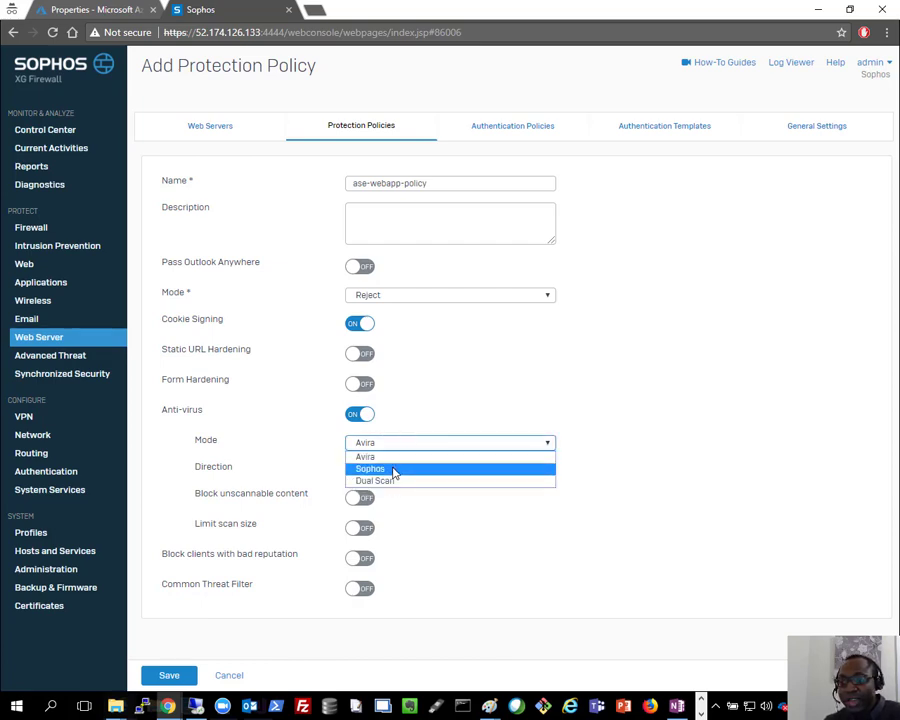
left_click(395, 470)
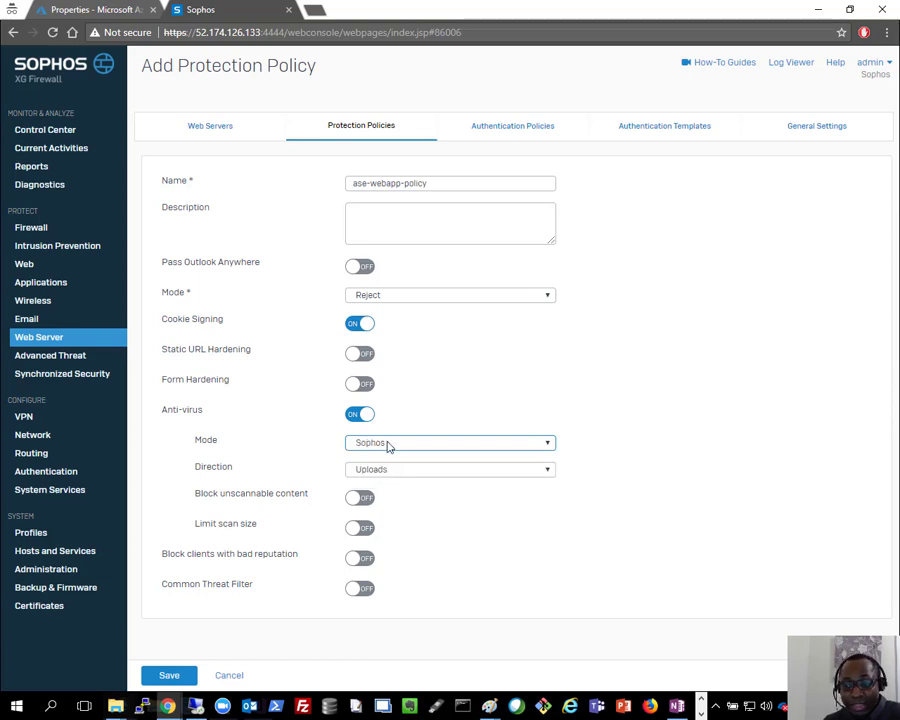
left_click(394, 468)
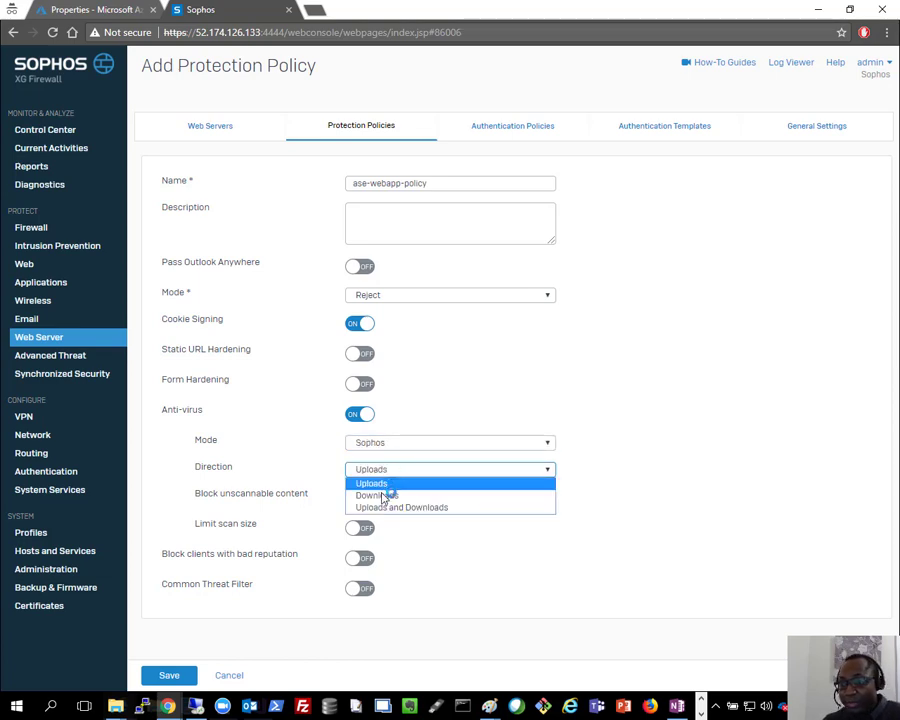
left_click(381, 507)
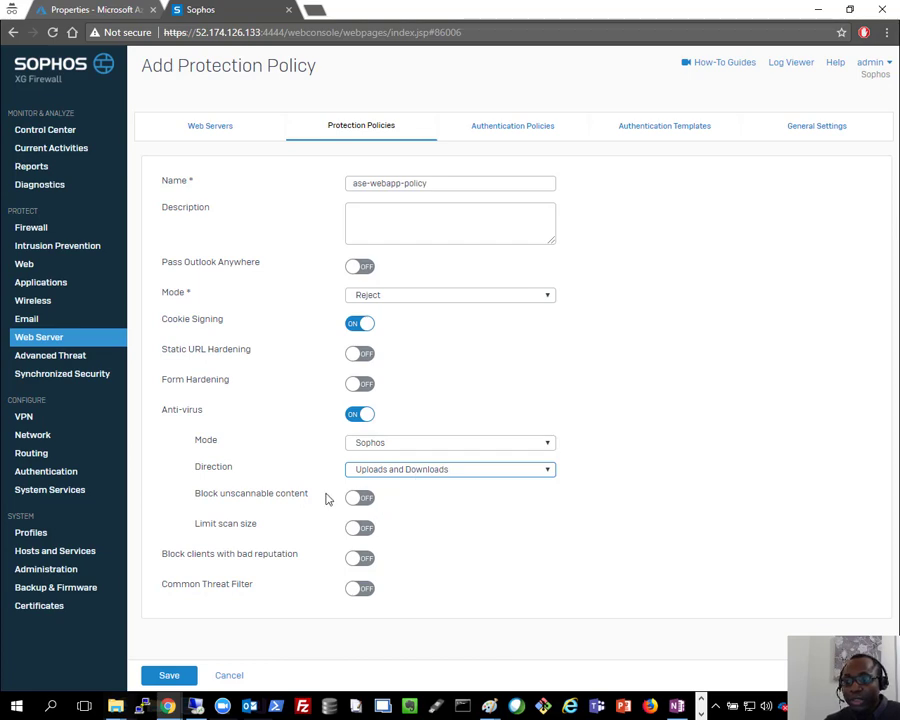
Step: Block bad-reputation clients, enable Common Threat Filter, and save the policy
left_click(366, 562)
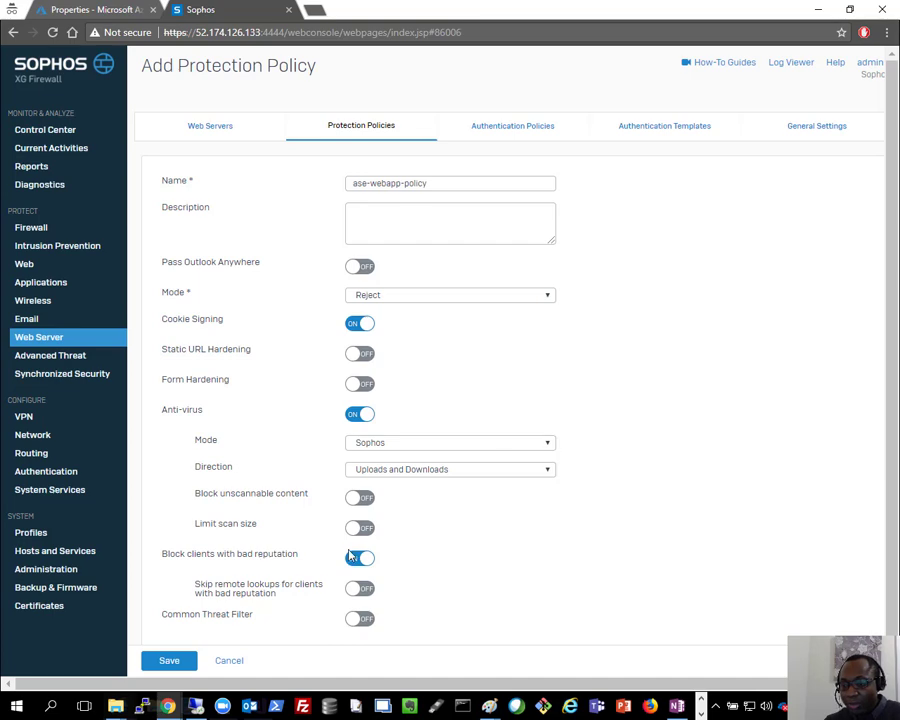
scroll(352, 558, "down", 1)
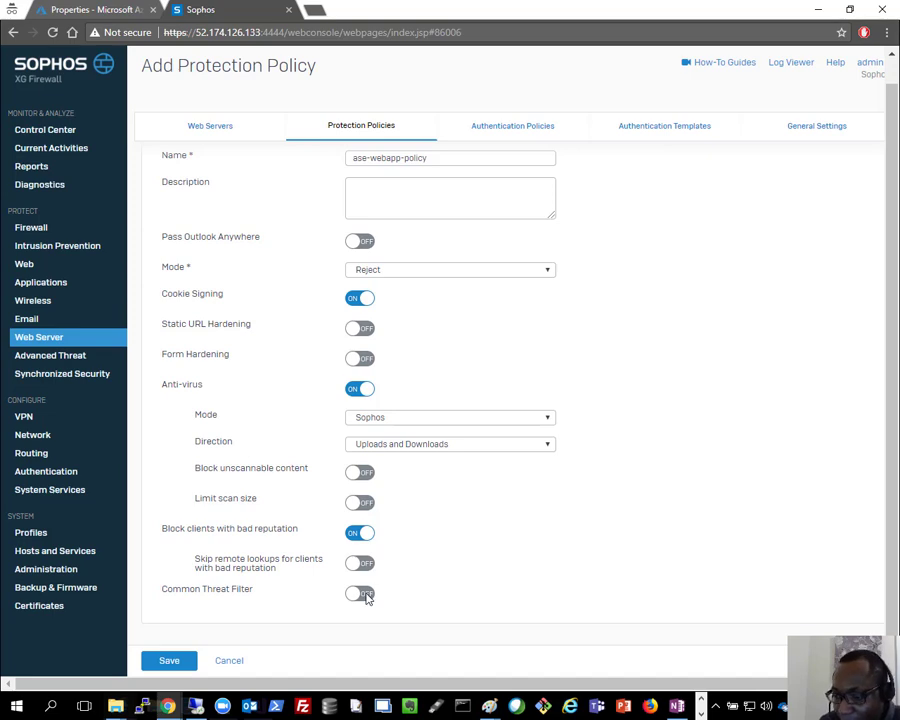
left_click(366, 598)
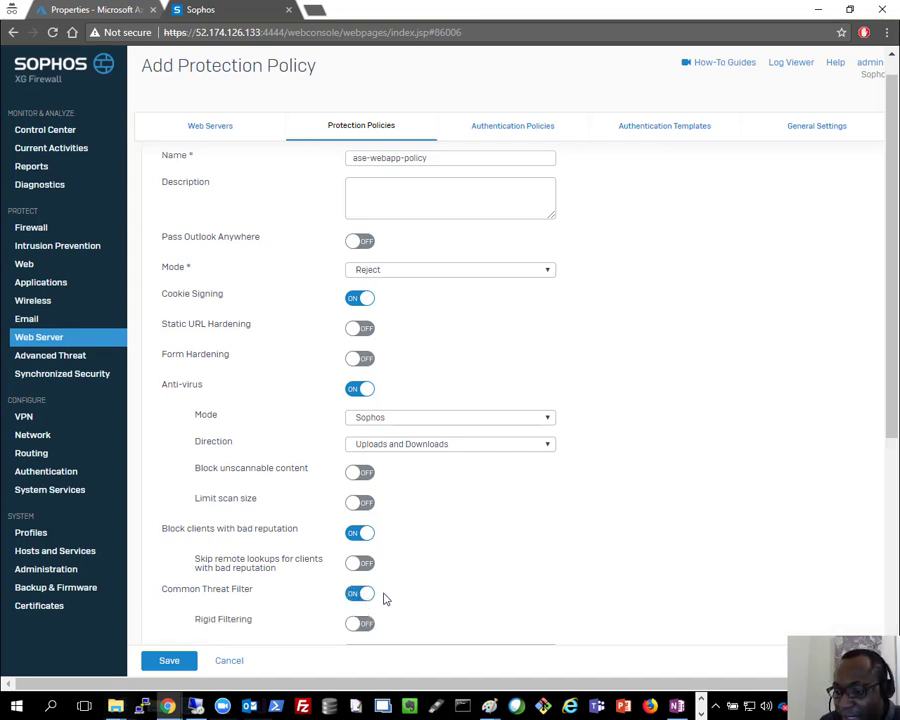
scroll(380, 596, "down", 3)
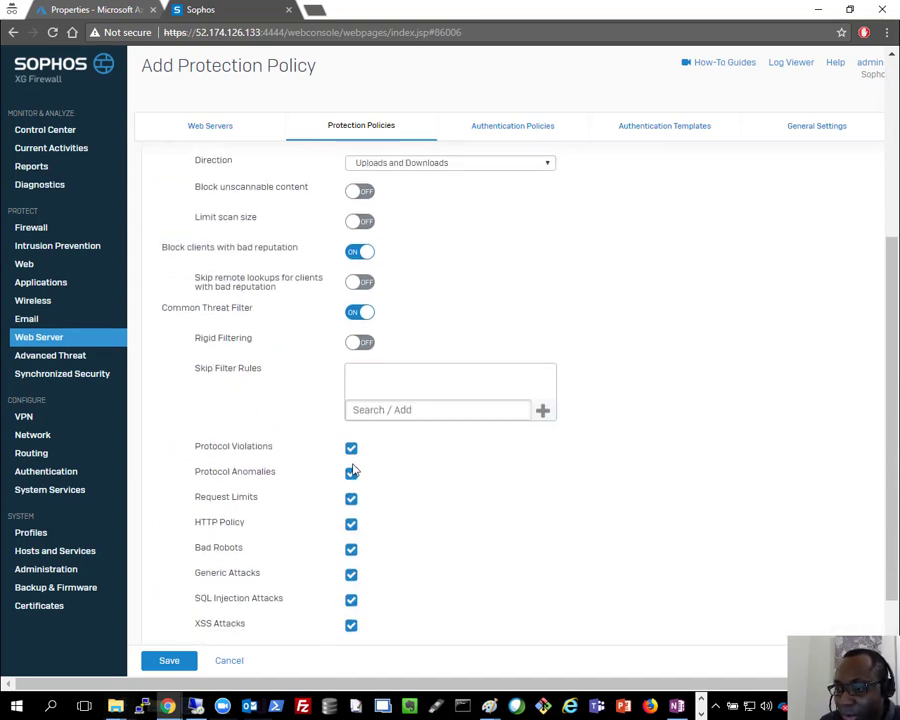
scroll(352, 467, "down", 1)
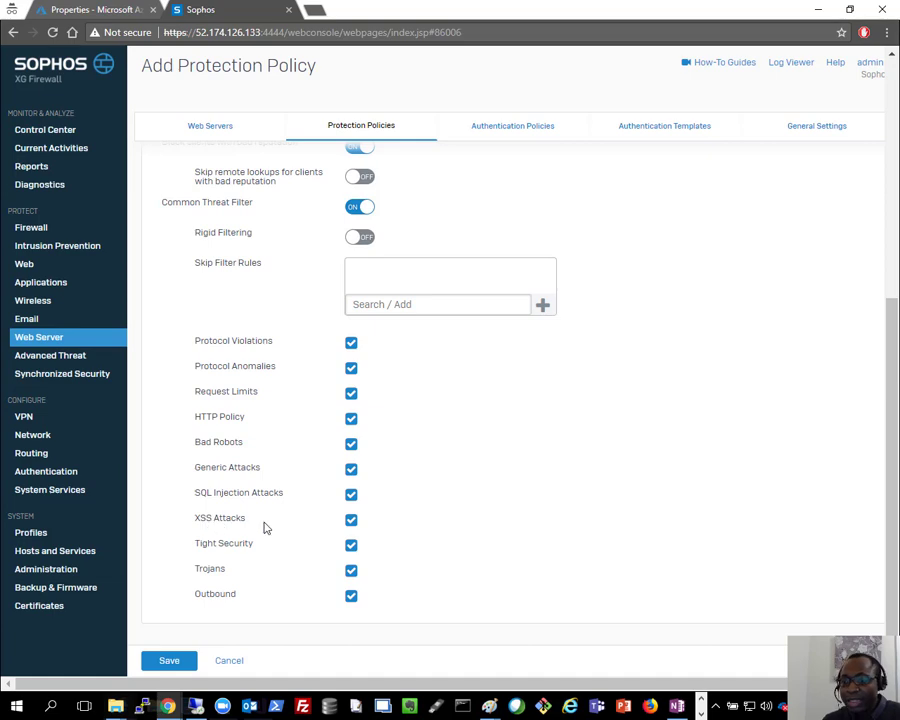
left_click(169, 661)
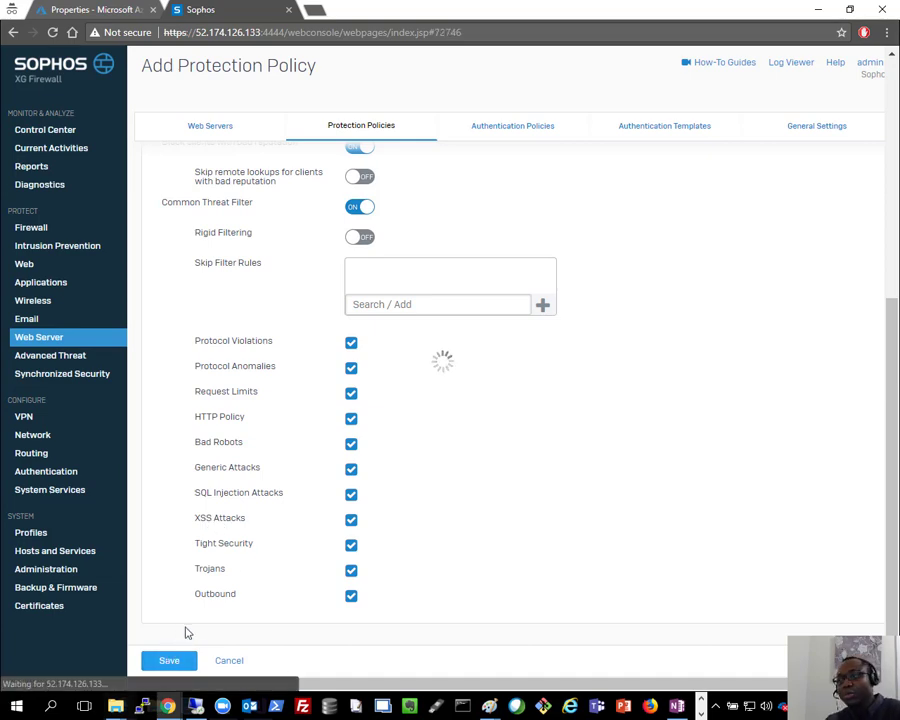
left_click(812, 130)
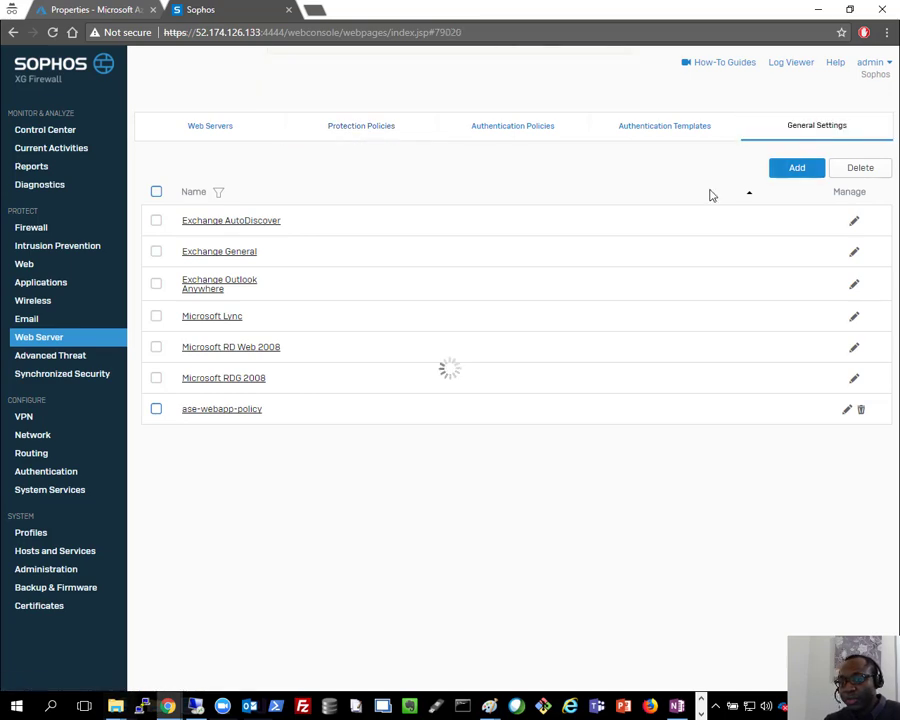
Step: Disable the auto-added SMTP/SMTPS forwarding firewall rule and confirm
left_click(377, 132)
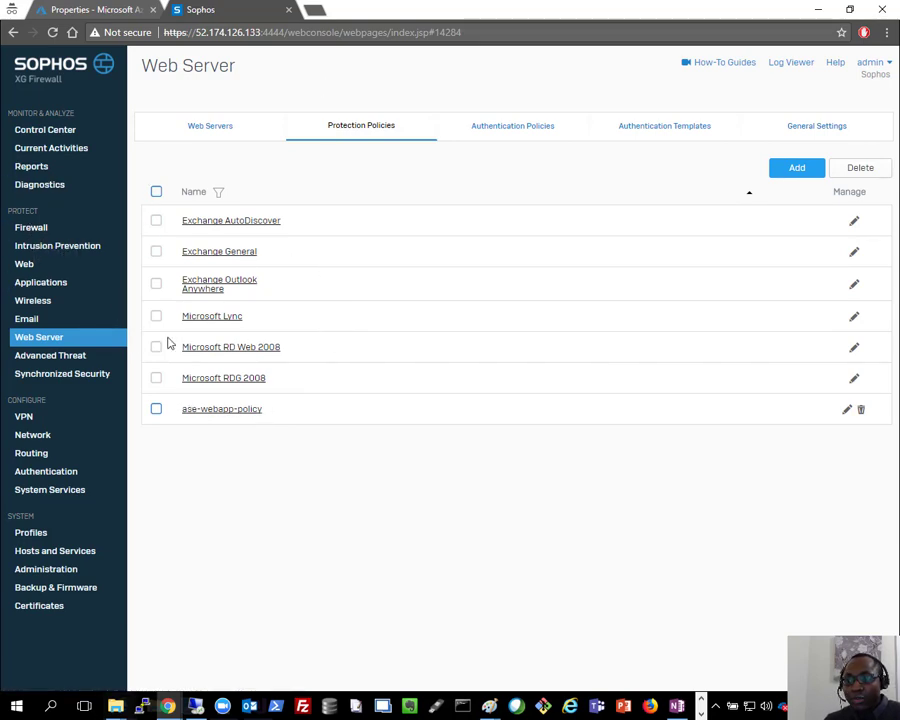
left_click(24, 233)
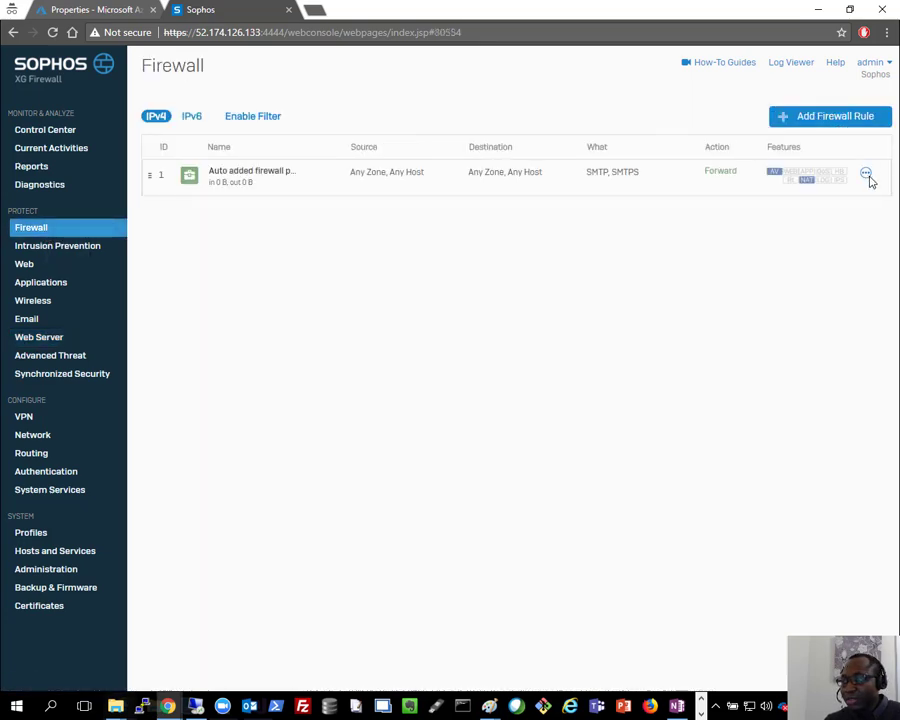
left_click(866, 174)
left_click(868, 206)
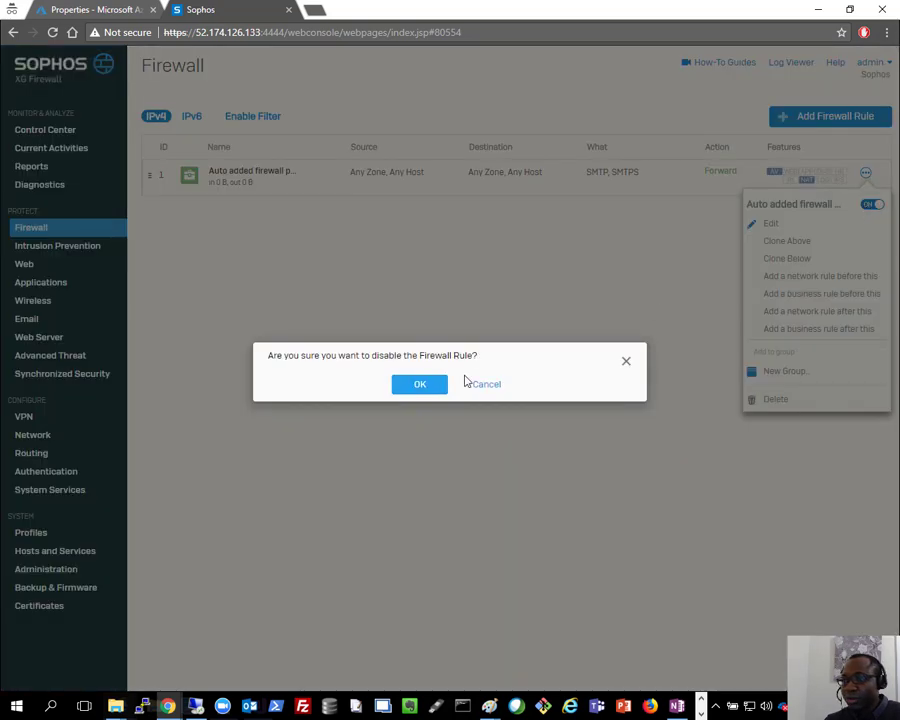
left_click(419, 384)
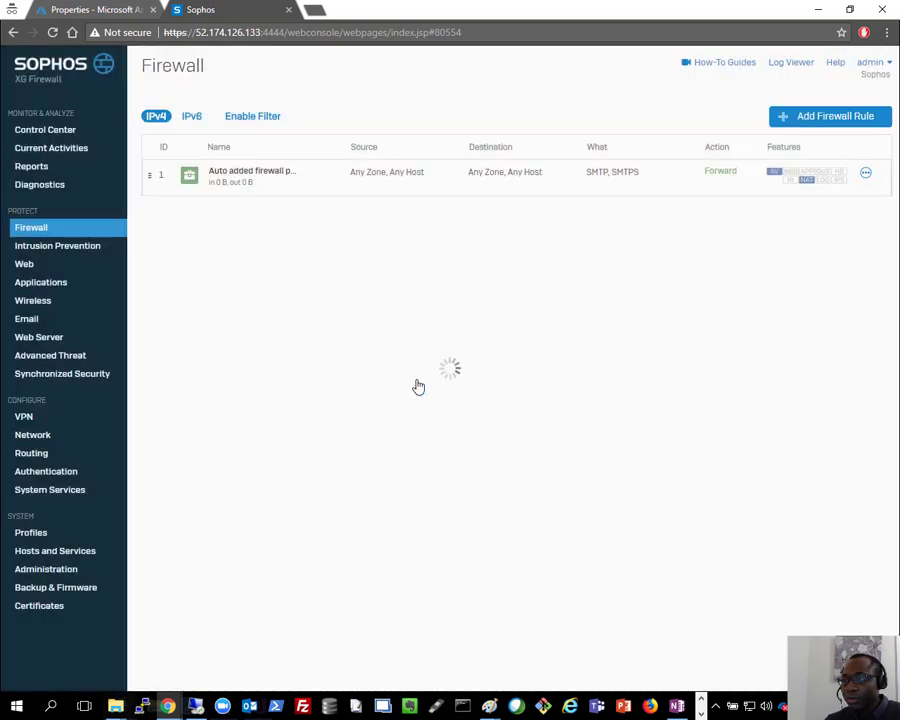
left_click(834, 124)
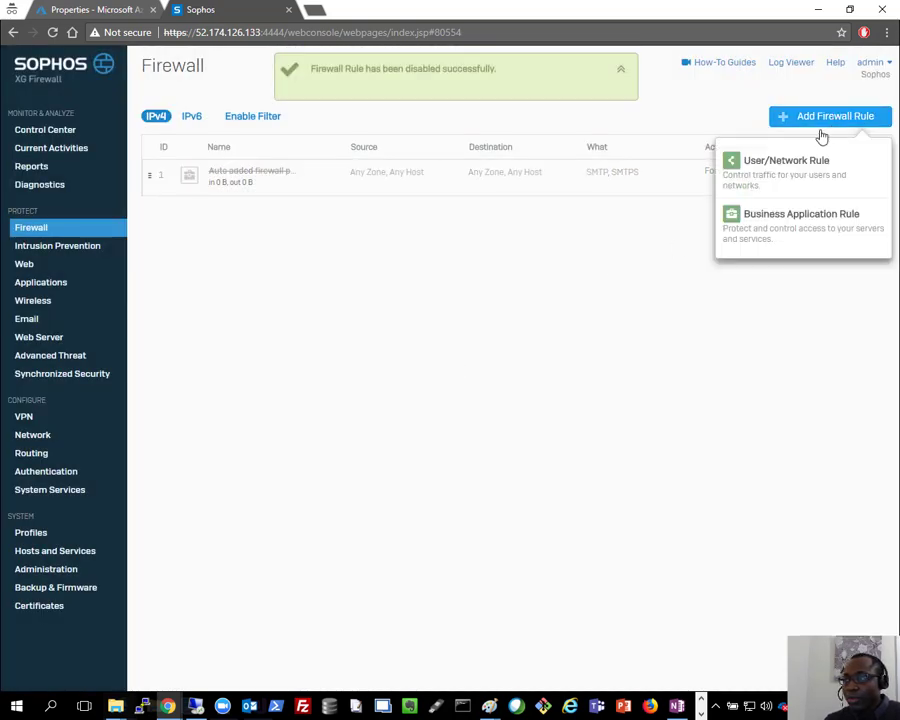
Step: Start a WAF business application rule named 'ase' on #PortB:0 over HTTPS
left_click(818, 228)
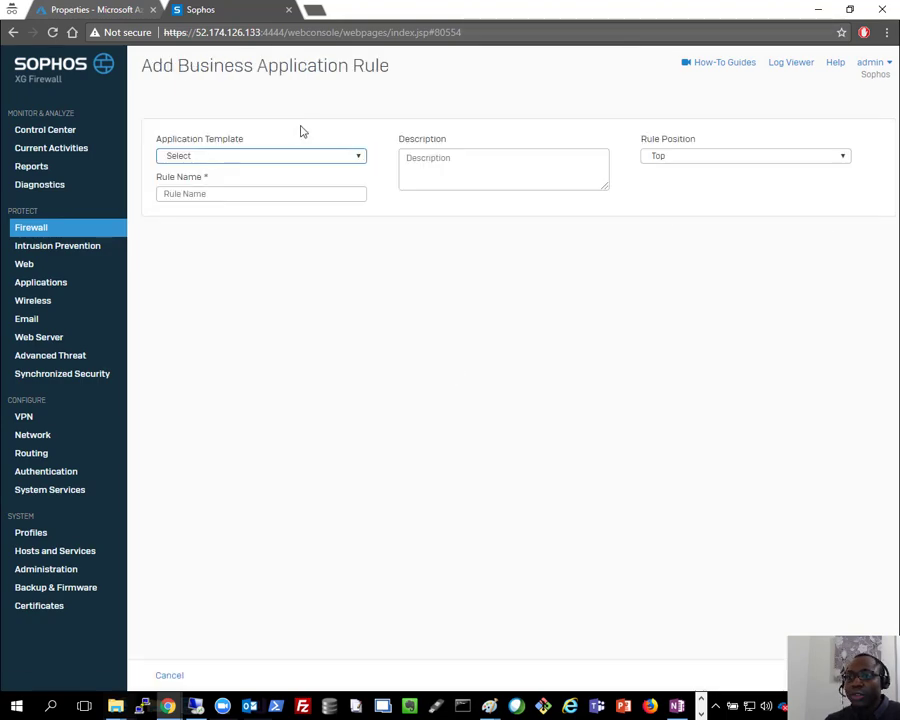
left_click(259, 157)
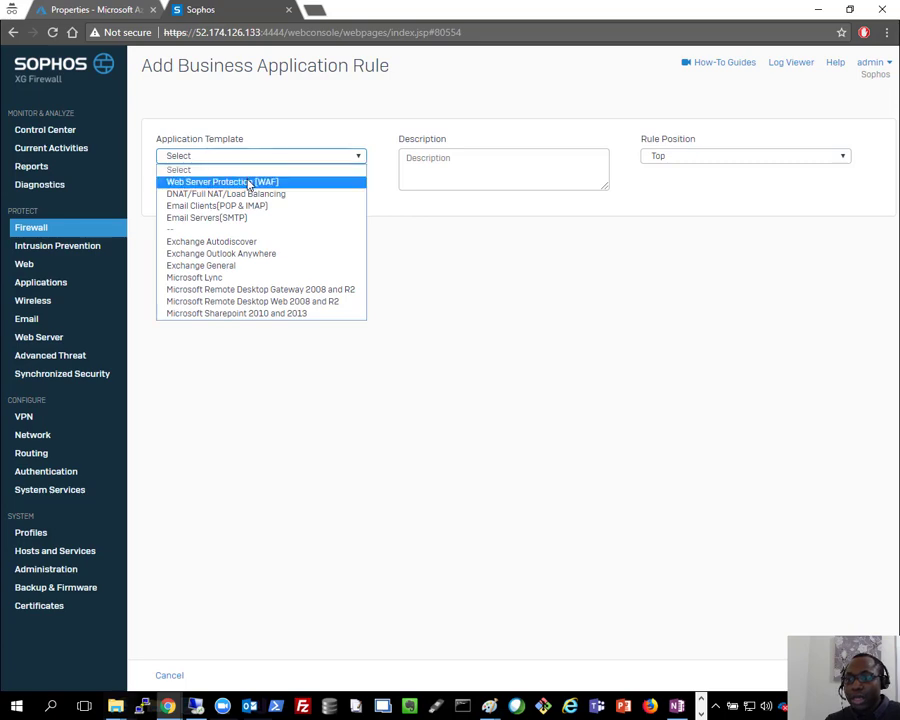
left_click(249, 182)
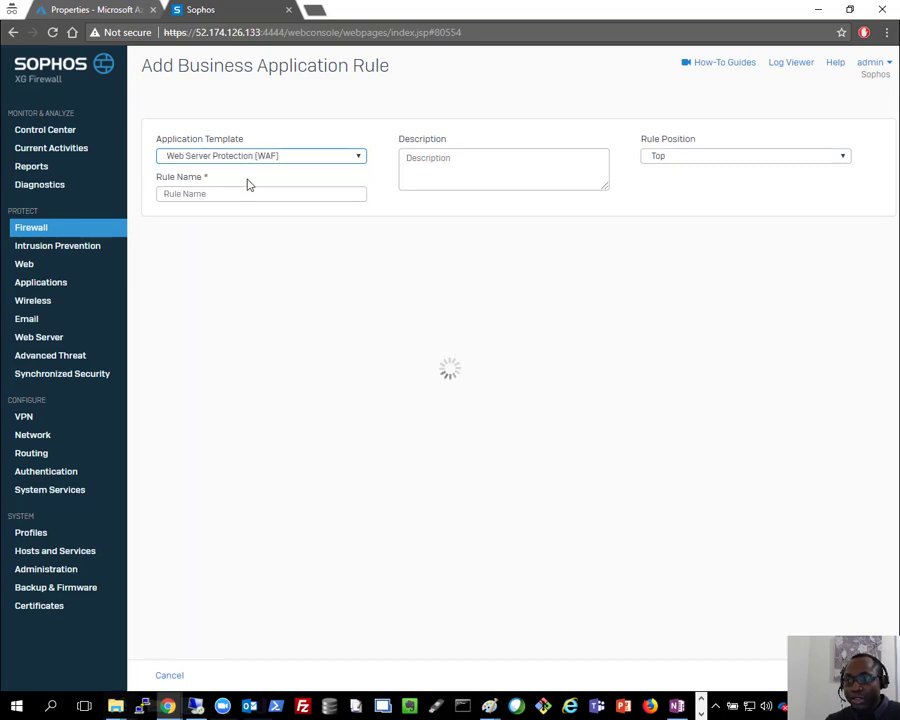
left_click(228, 192)
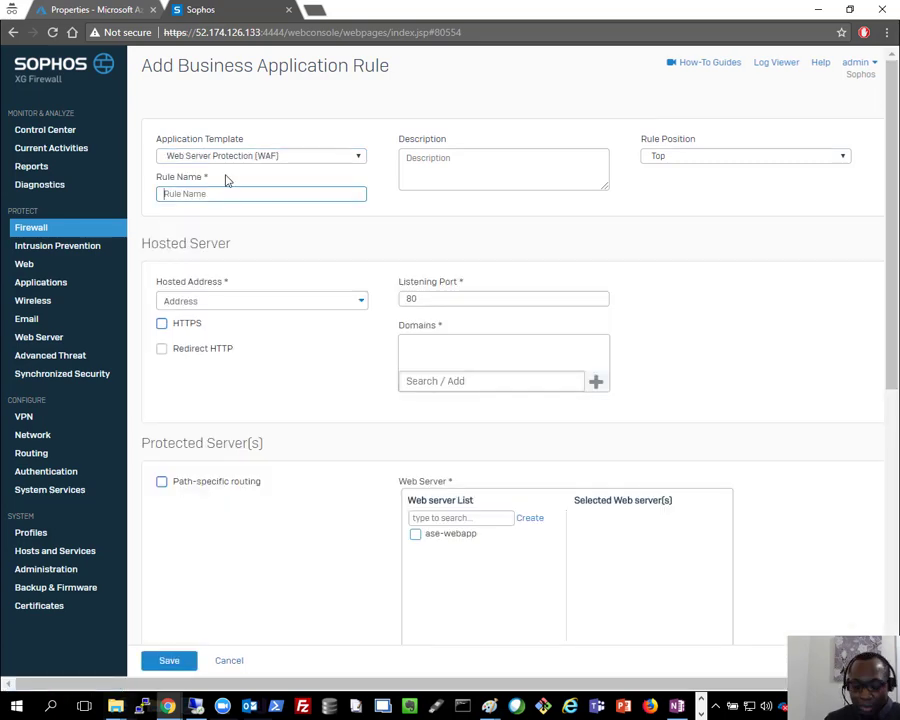
type("ase-webapp-waf")
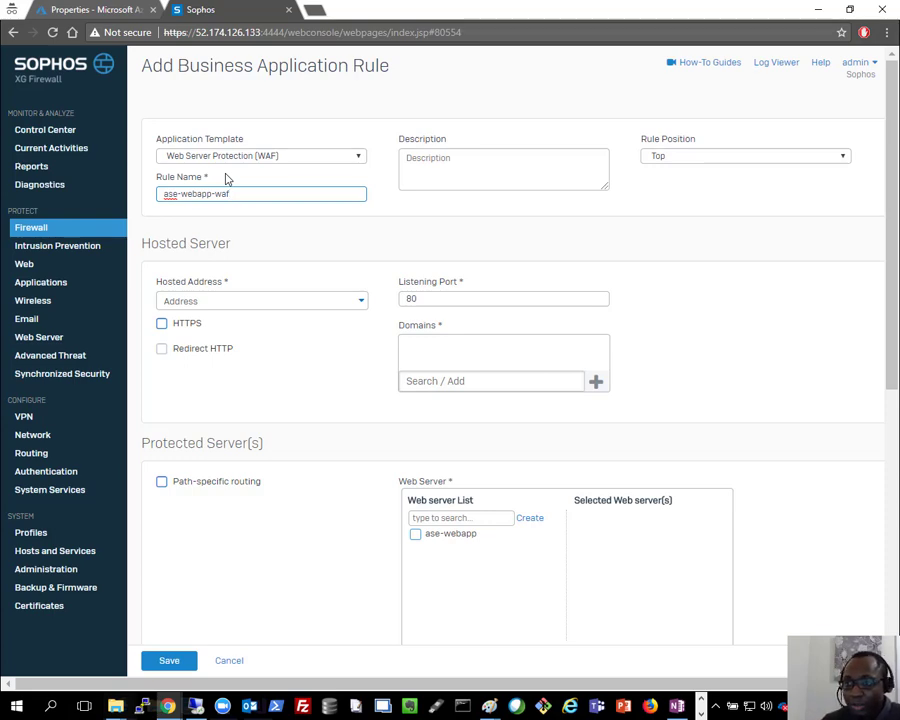
left_click(255, 300)
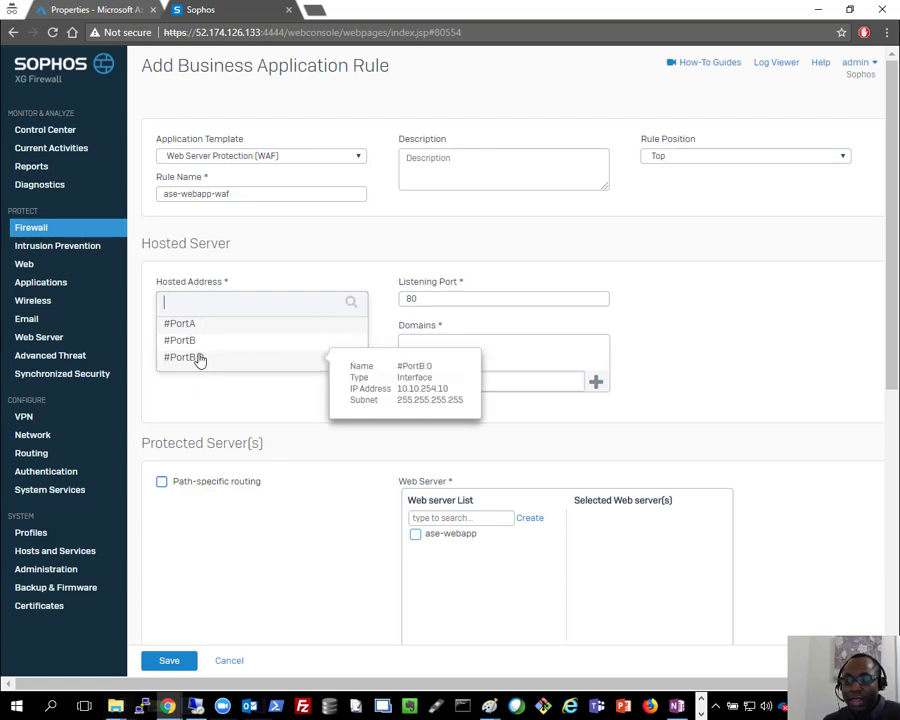
mouse_move(193, 344)
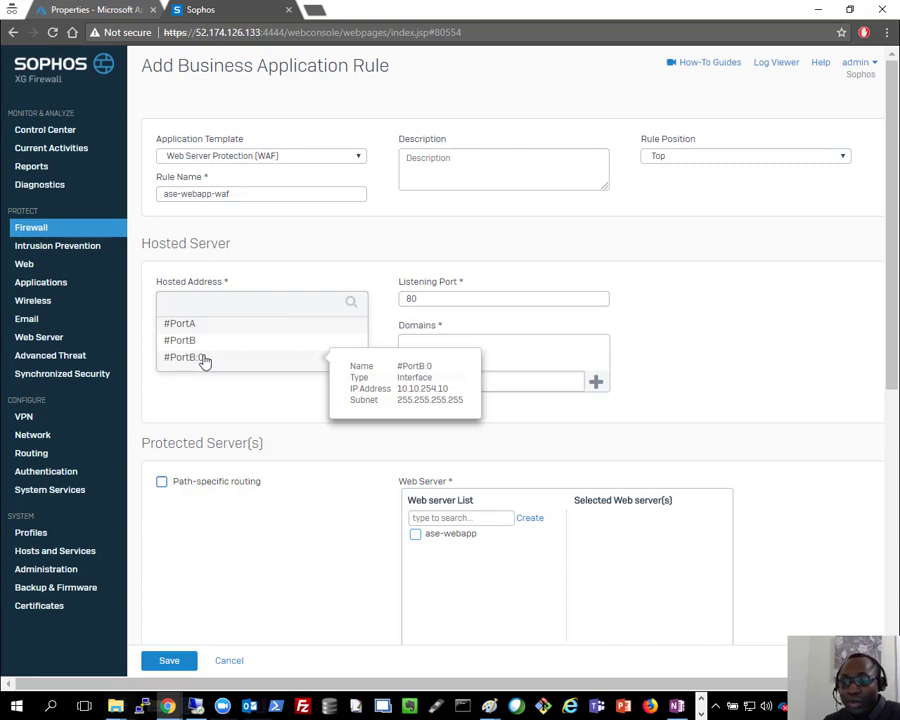
left_click(204, 359)
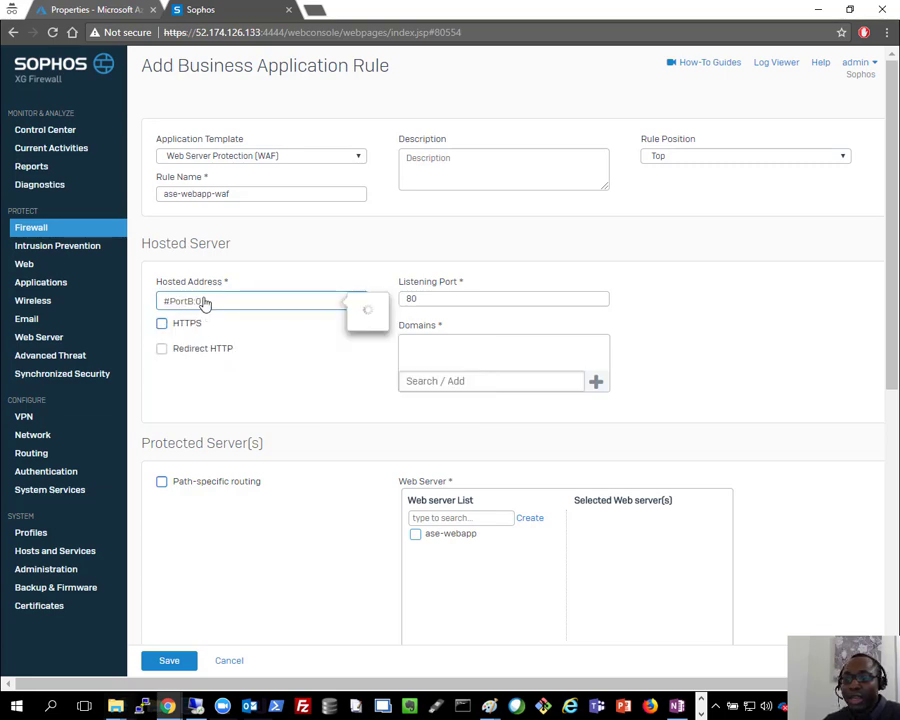
left_click(162, 323)
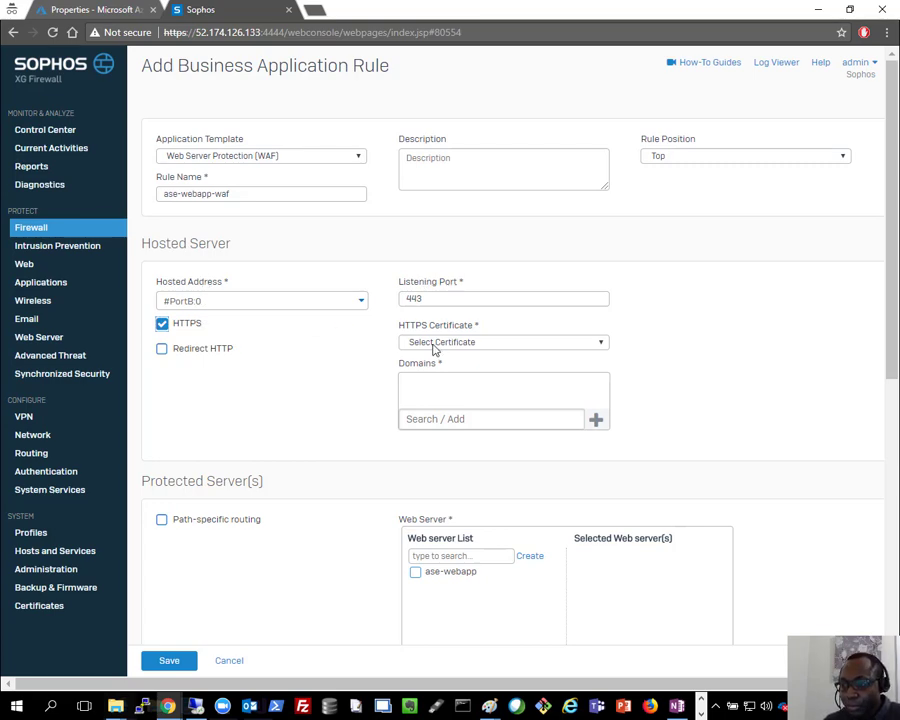
Step: Find no HTTPS certificate available and open the Certificates add form instead
left_click(466, 343)
left_click(462, 350)
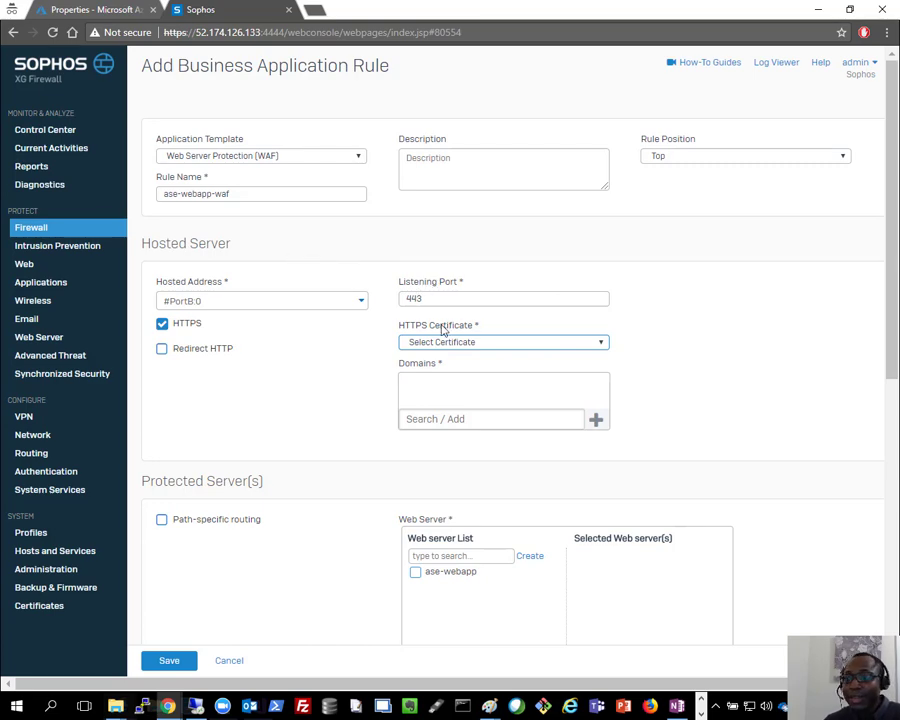
left_click(470, 343)
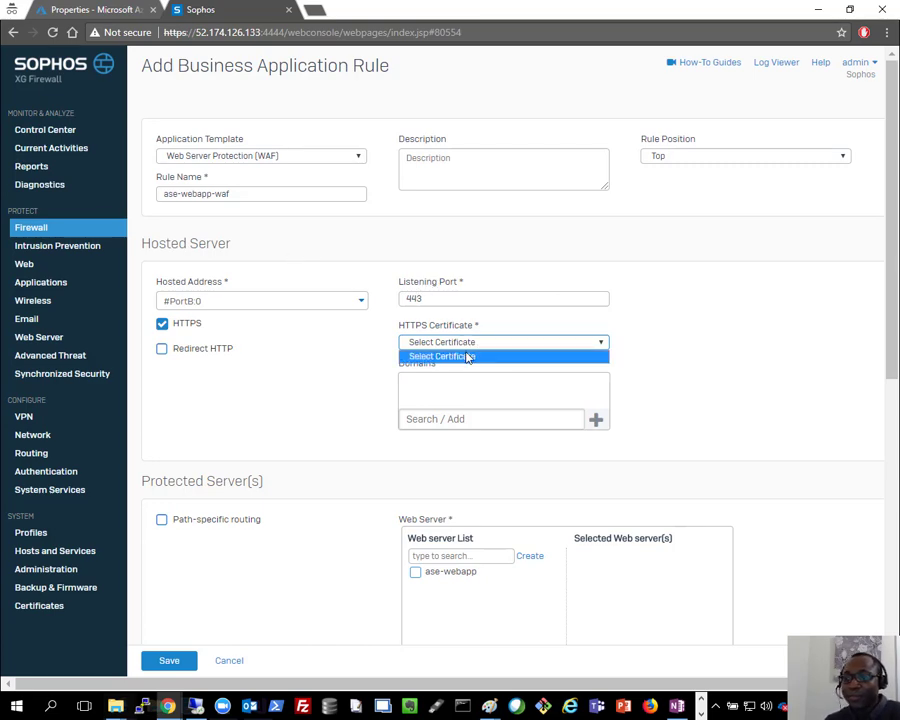
left_click(342, 362)
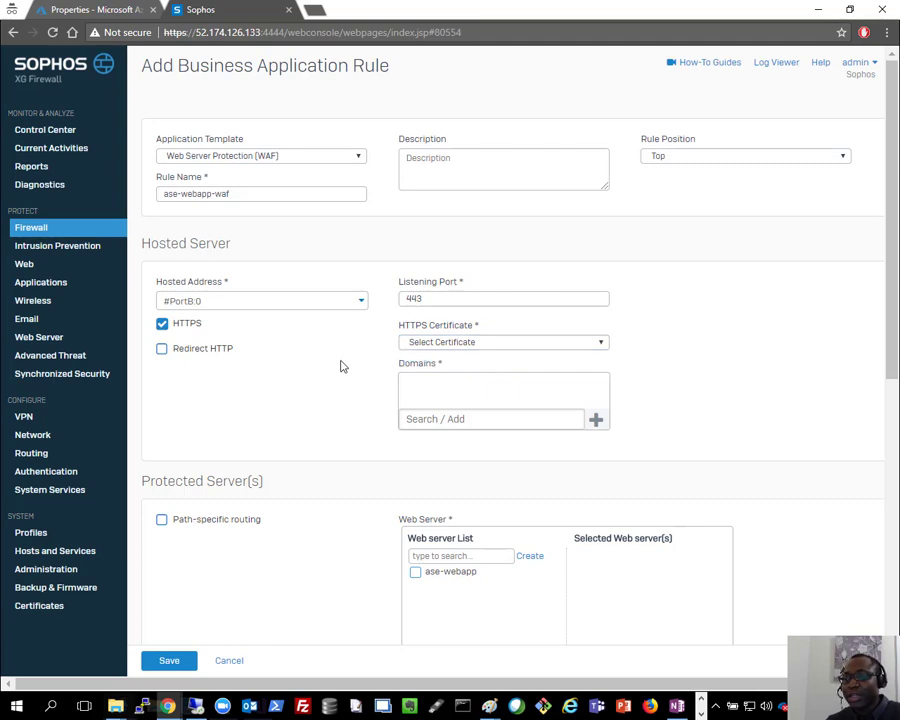
left_click(475, 343)
left_click(382, 248)
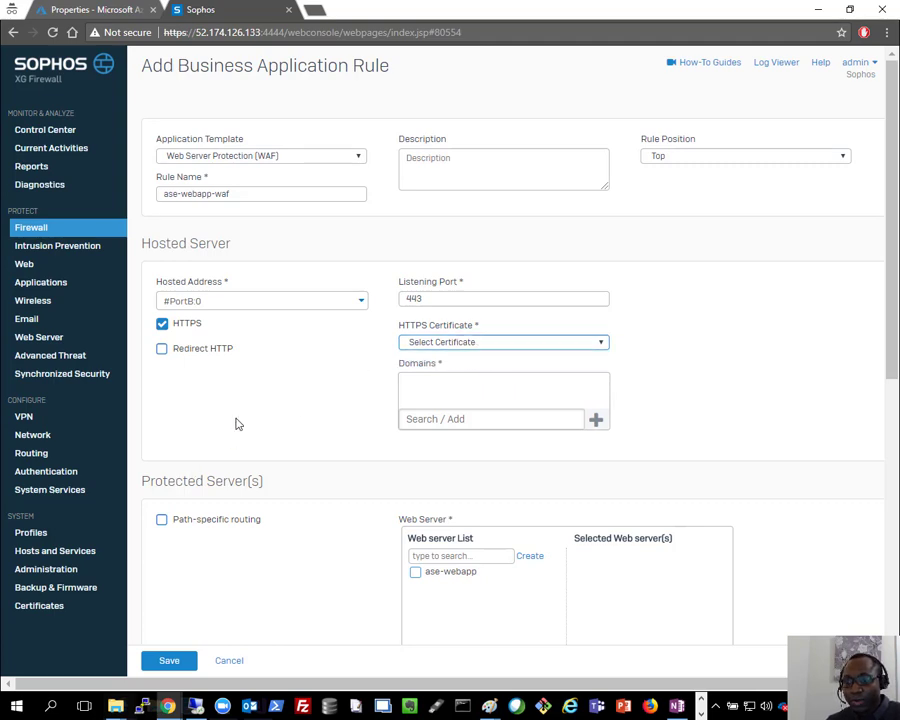
left_click(52, 606)
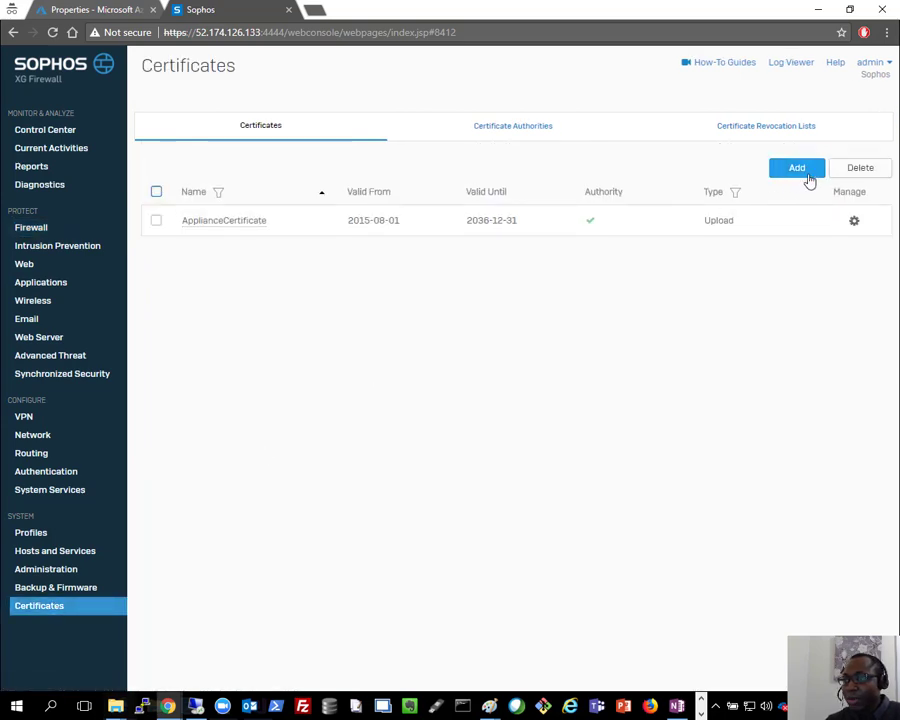
left_click(808, 176)
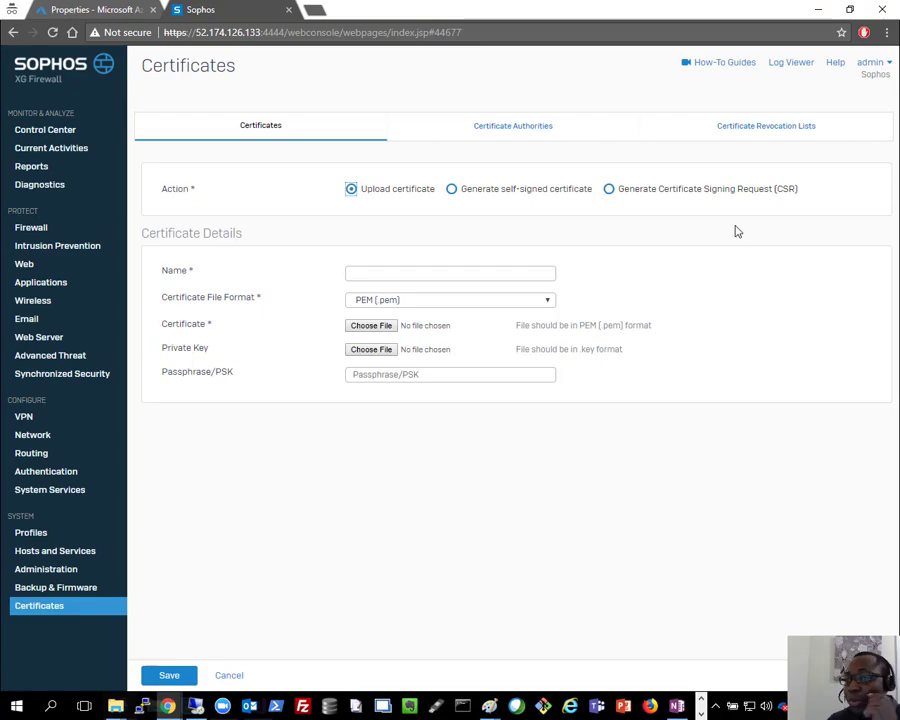
mouse_move(488, 706)
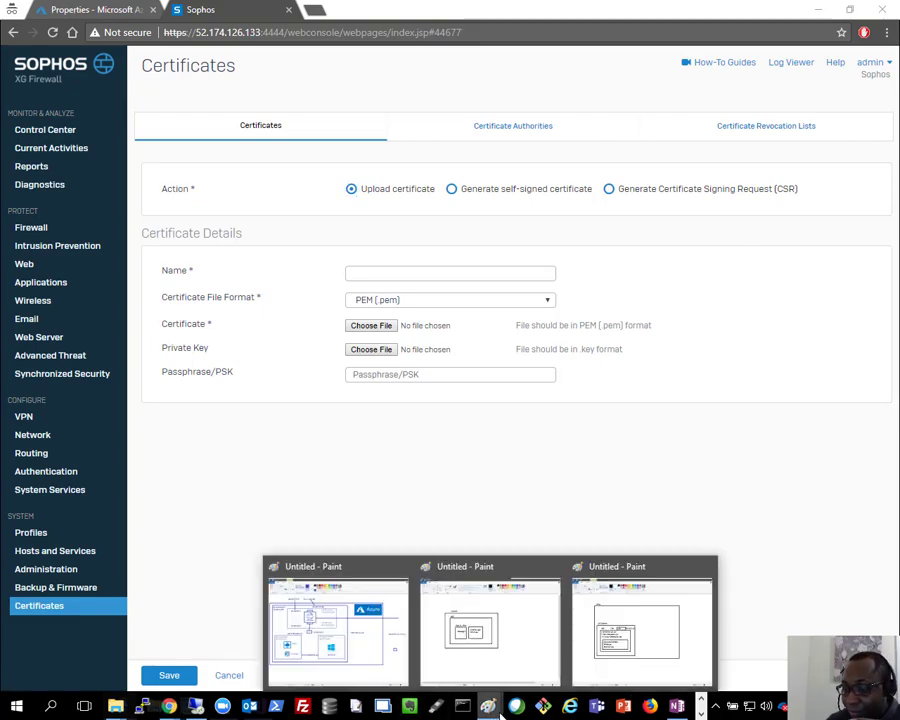
left_click(393, 643)
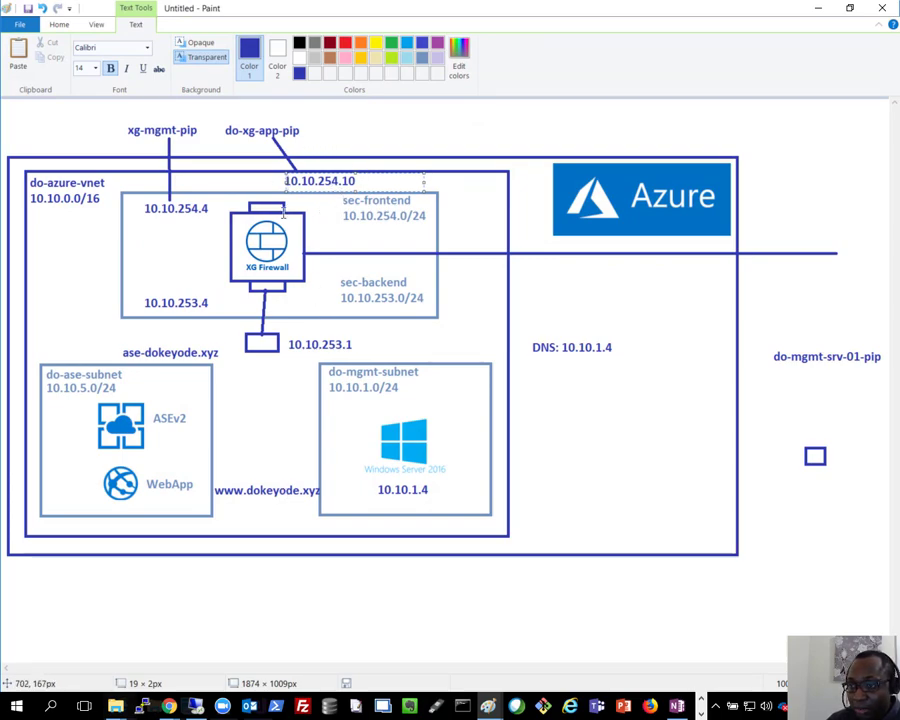
left_click(356, 248)
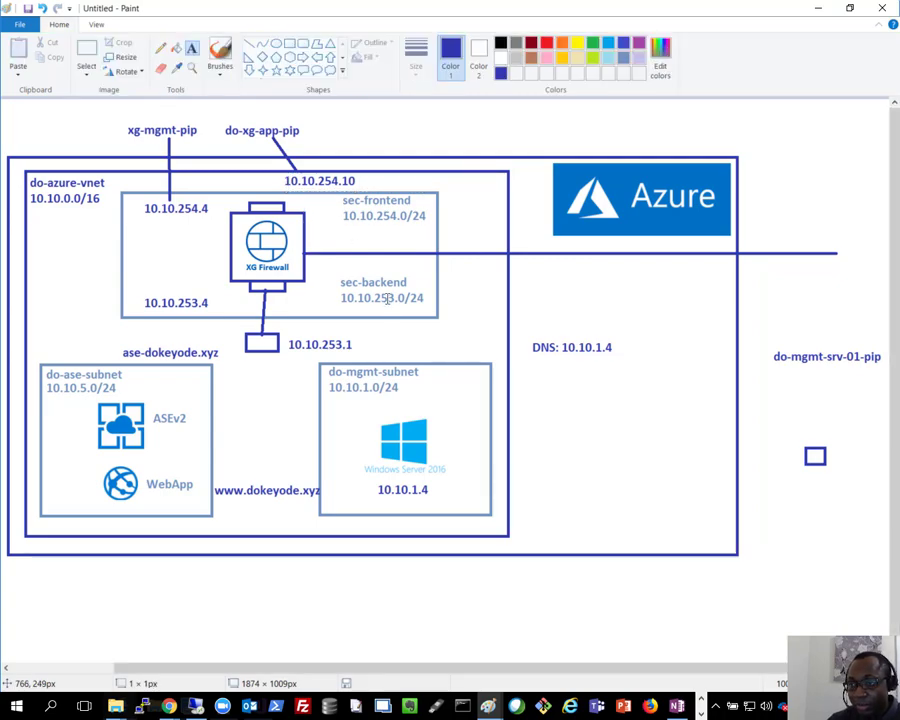
left_click(310, 230)
type("cert for ww")
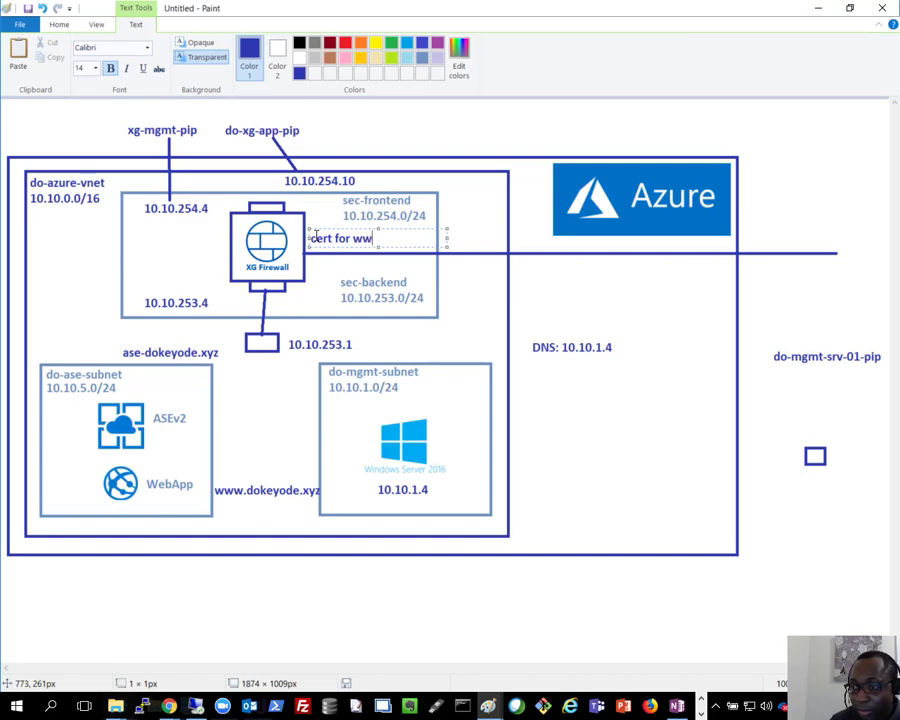
type("w.dokeyode.xyz")
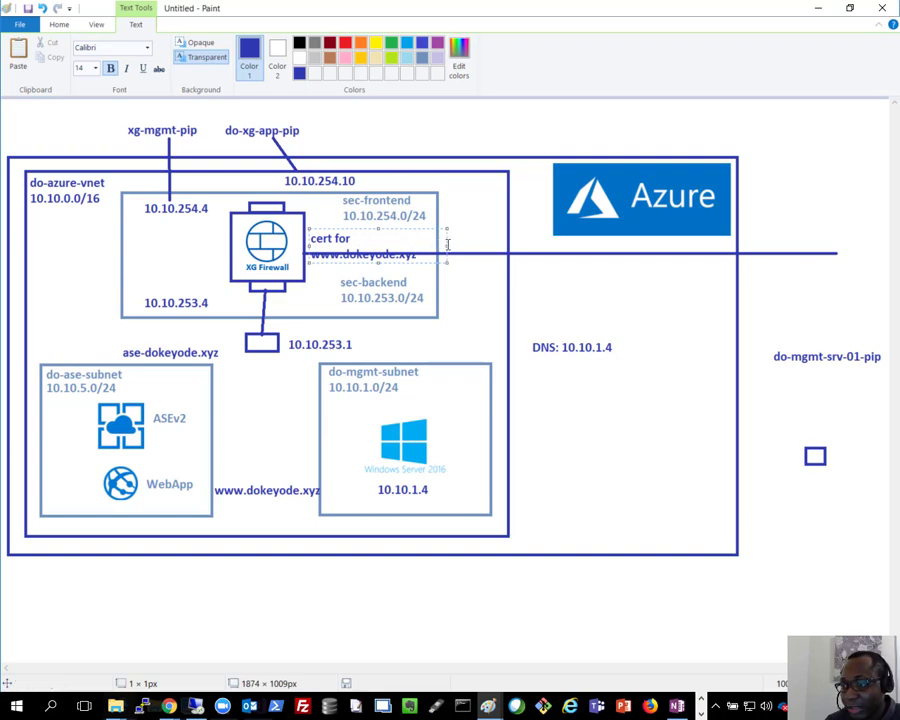
left_click_drag(462, 245, 478, 430)
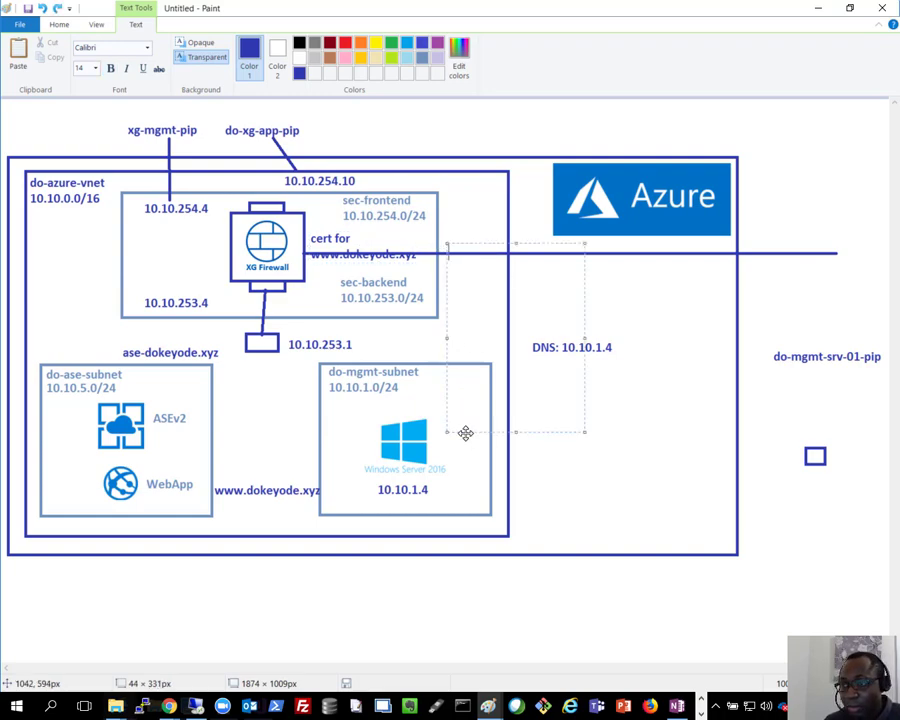
left_click(472, 126)
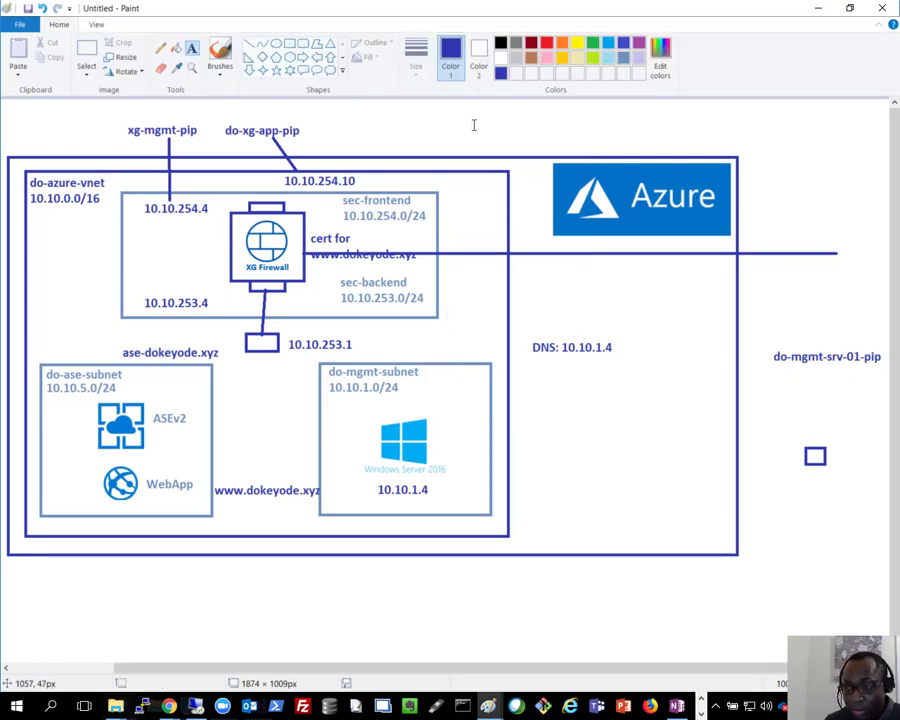
key("ctrl+z")
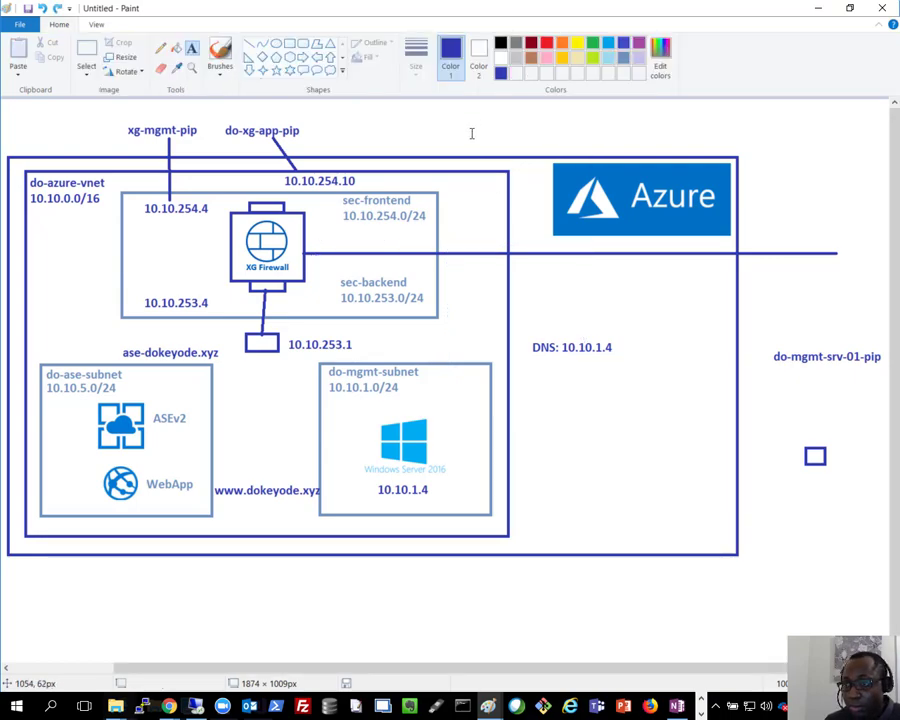
left_click(312, 241)
type("cert for www.dok..xyz")
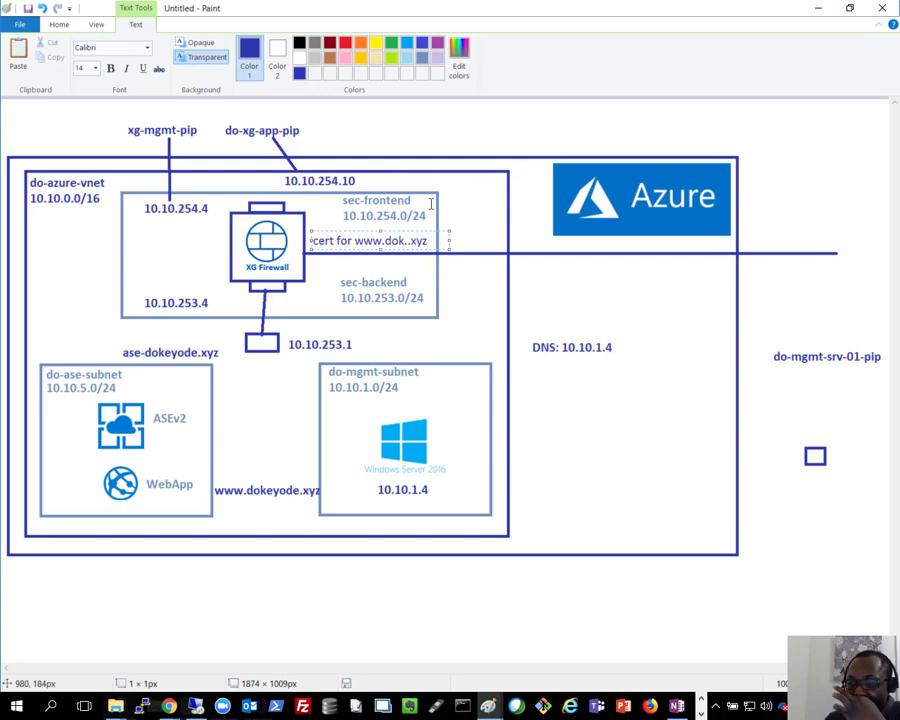
left_click(829, 10)
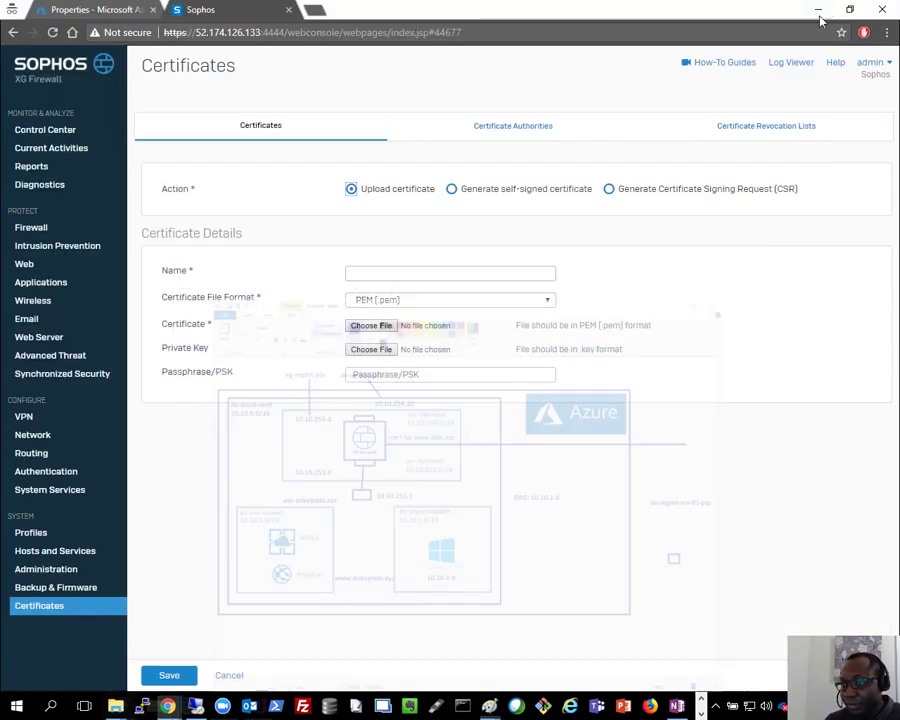
left_click(402, 270)
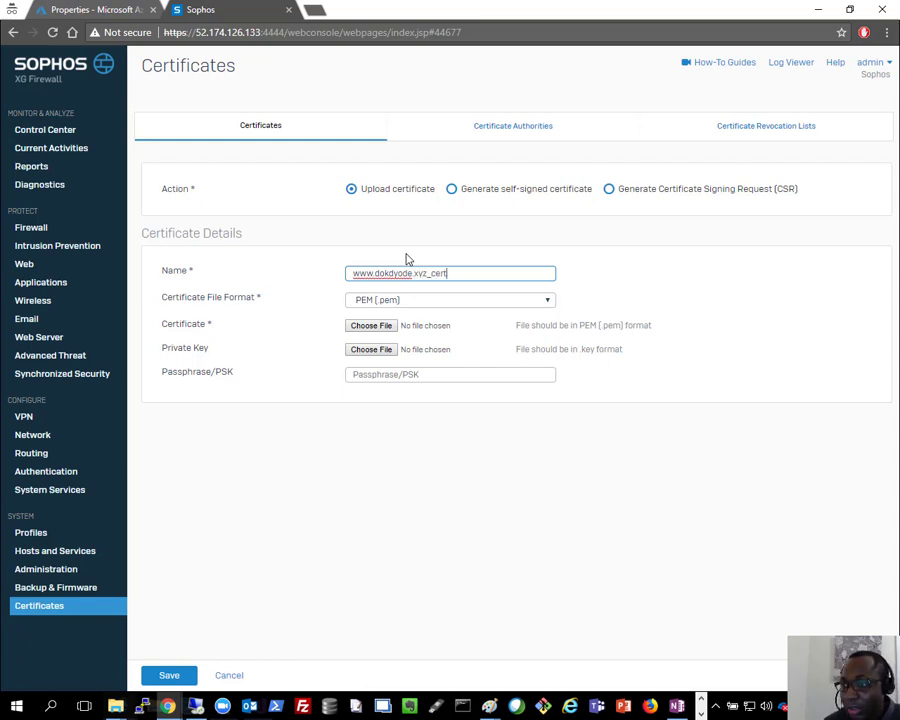
left_click(360, 300)
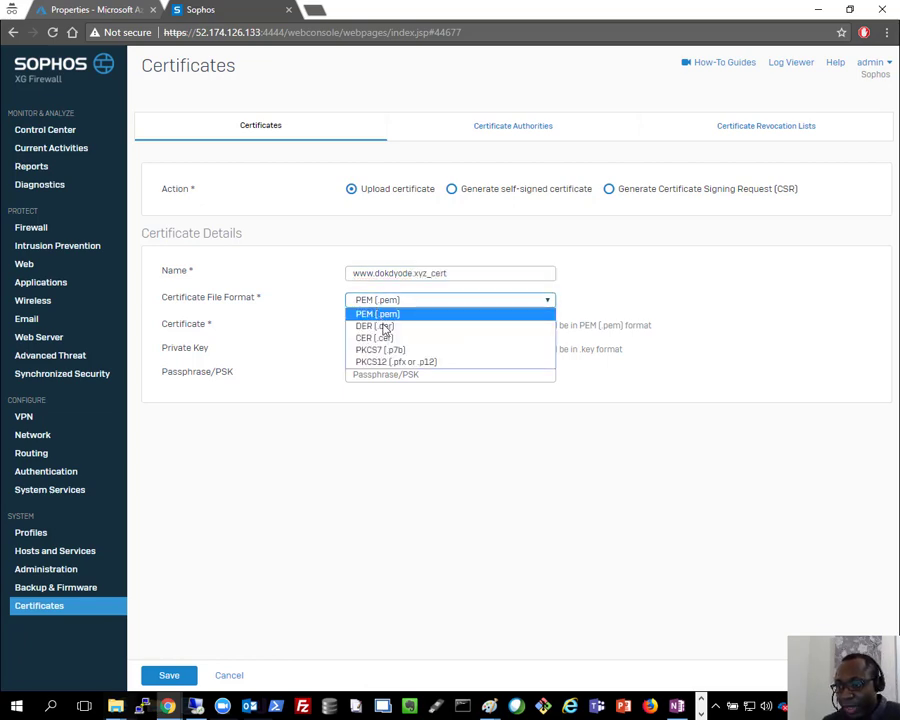
left_click(390, 362)
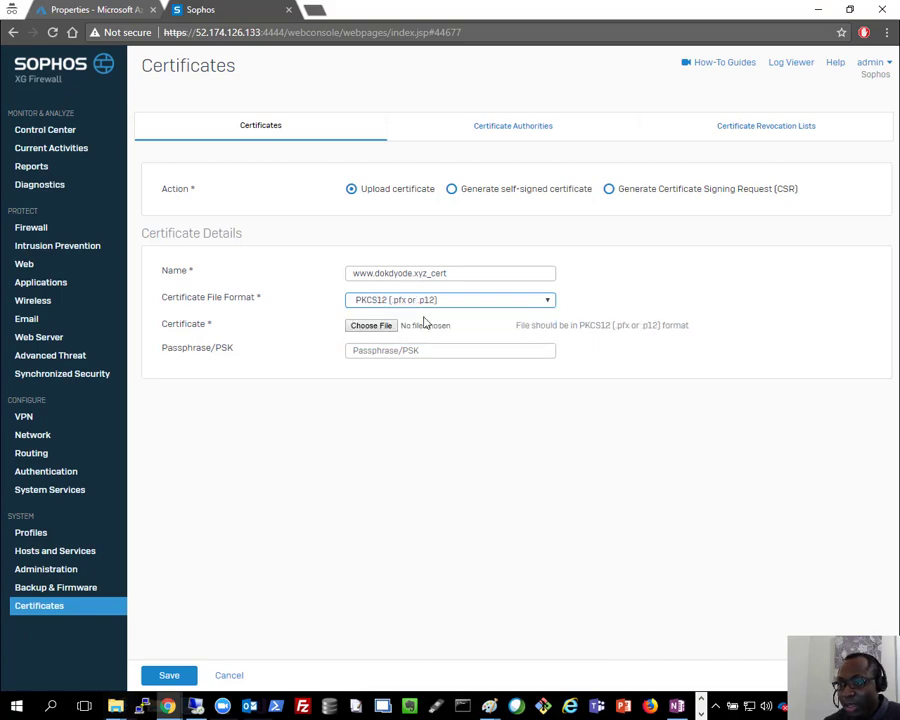
left_click(370, 325)
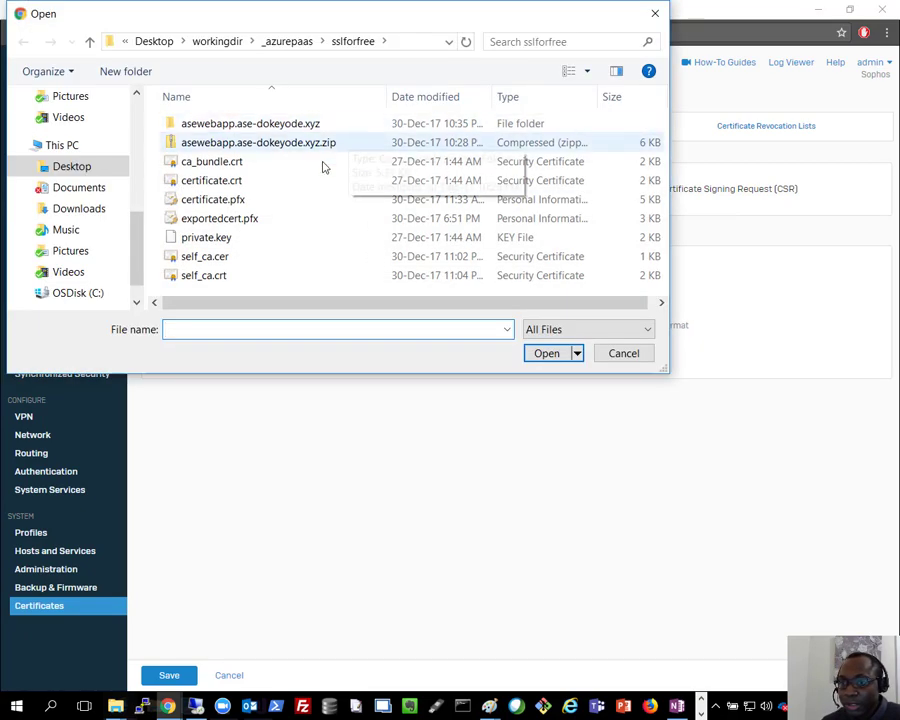
double_click(232, 201)
Step: Paste the certificate passphrase and save the upload
left_click(459, 349)
key("alt+Tab")
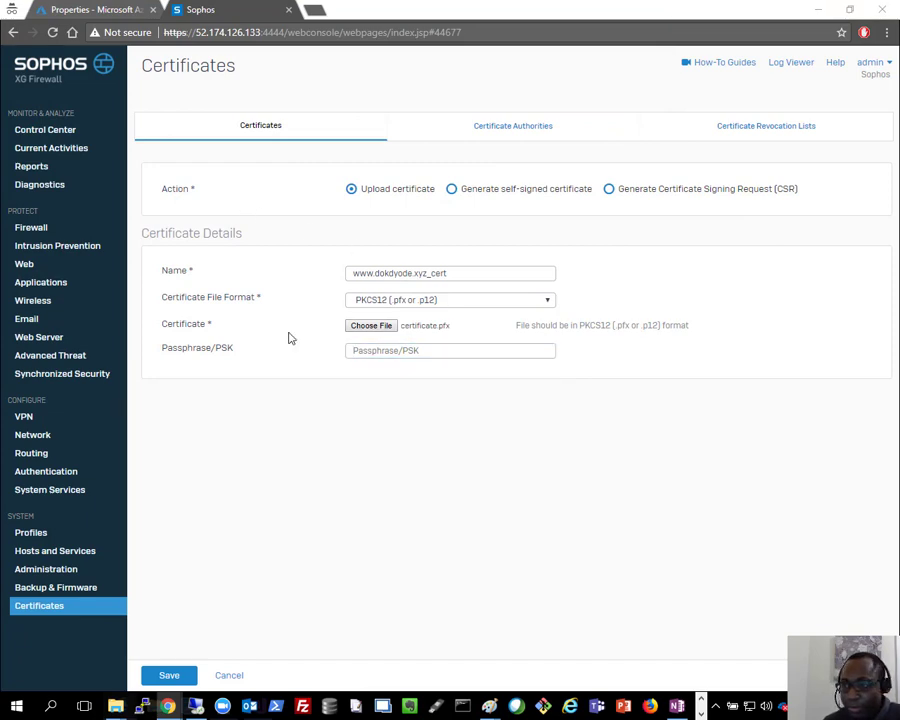
left_click(382, 349)
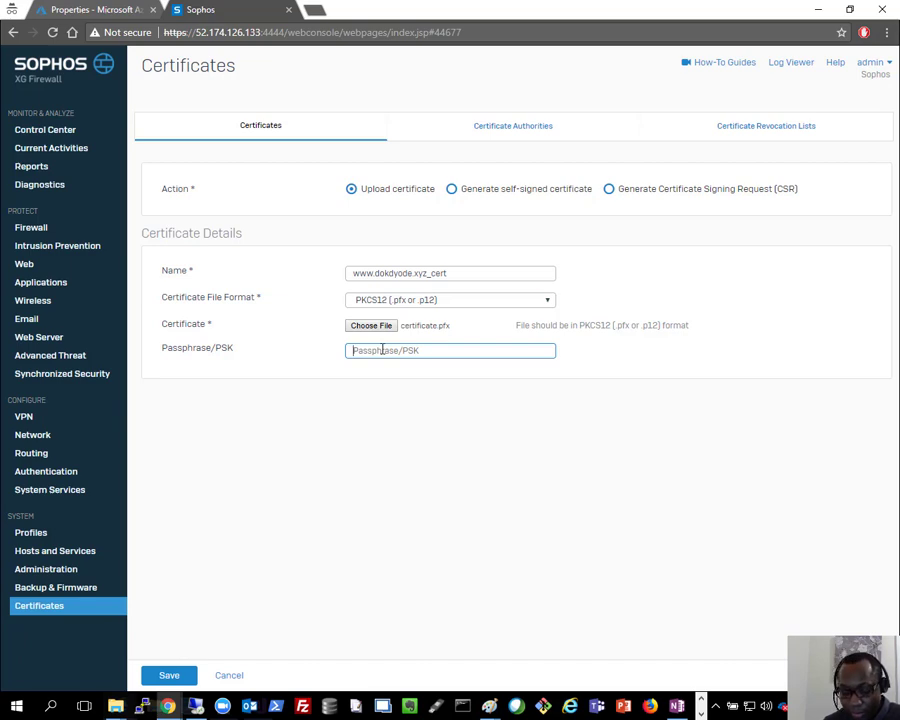
key("ctrl+v")
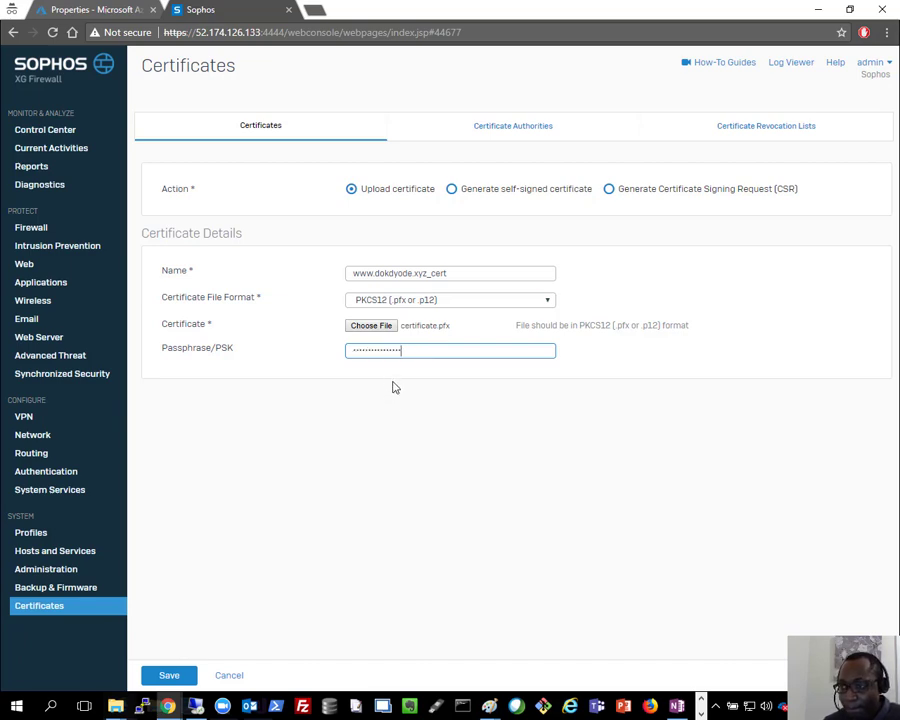
left_click(181, 677)
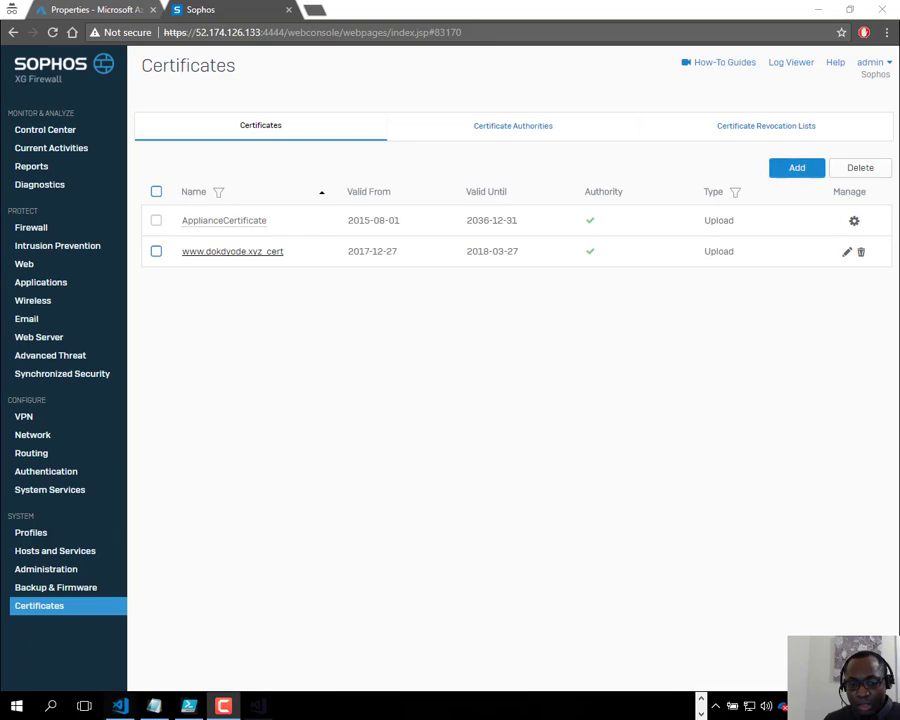
mouse_move(203, 258)
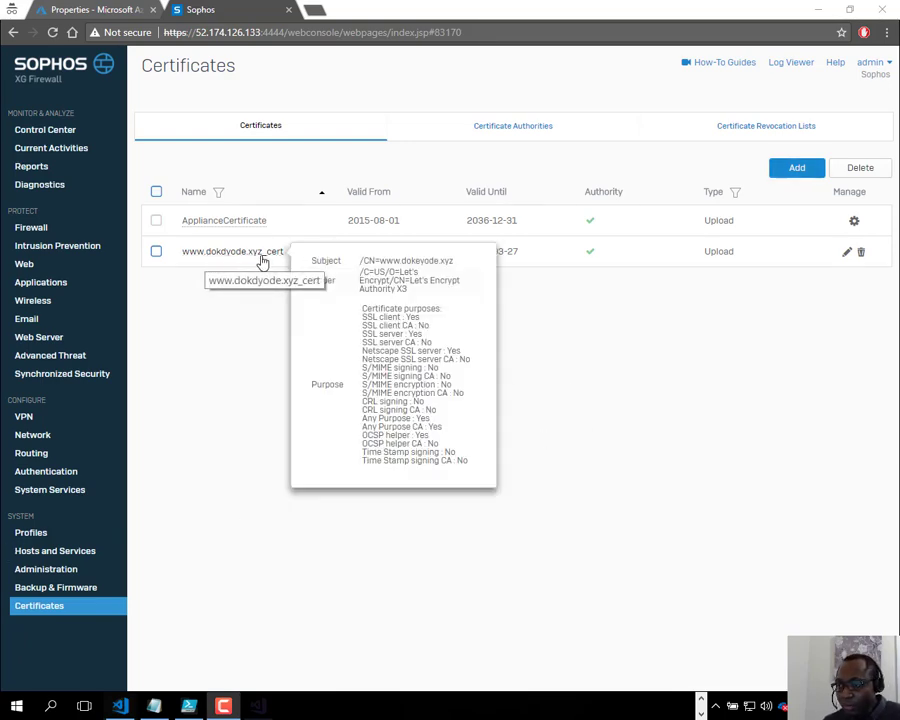
mouse_move(248, 258)
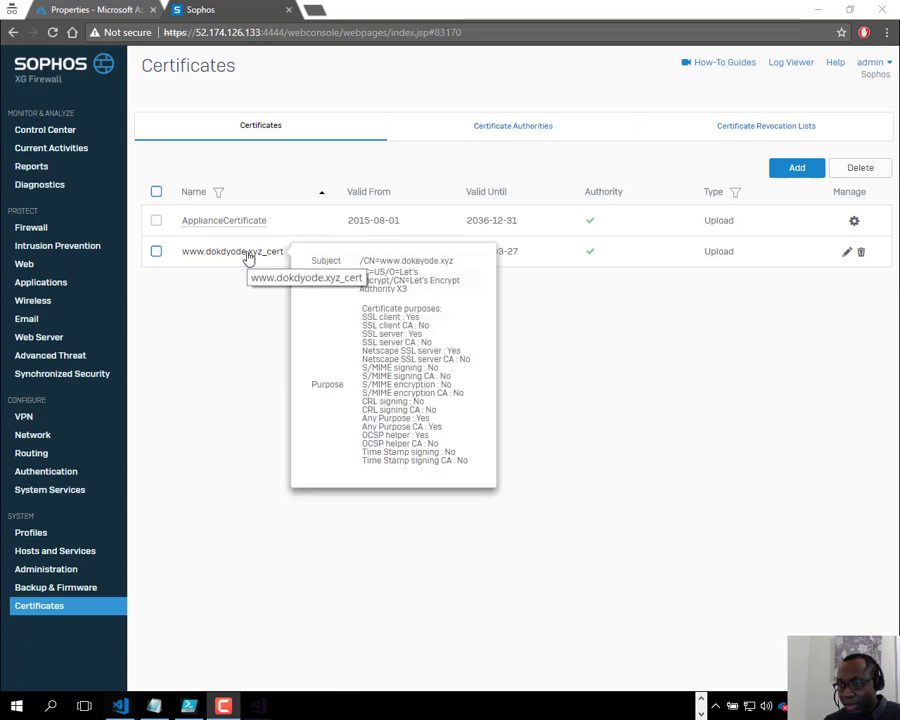
Step: Start a Web Server Protection (WAF) business application rule named ase-webapp-waf
left_click(31, 233)
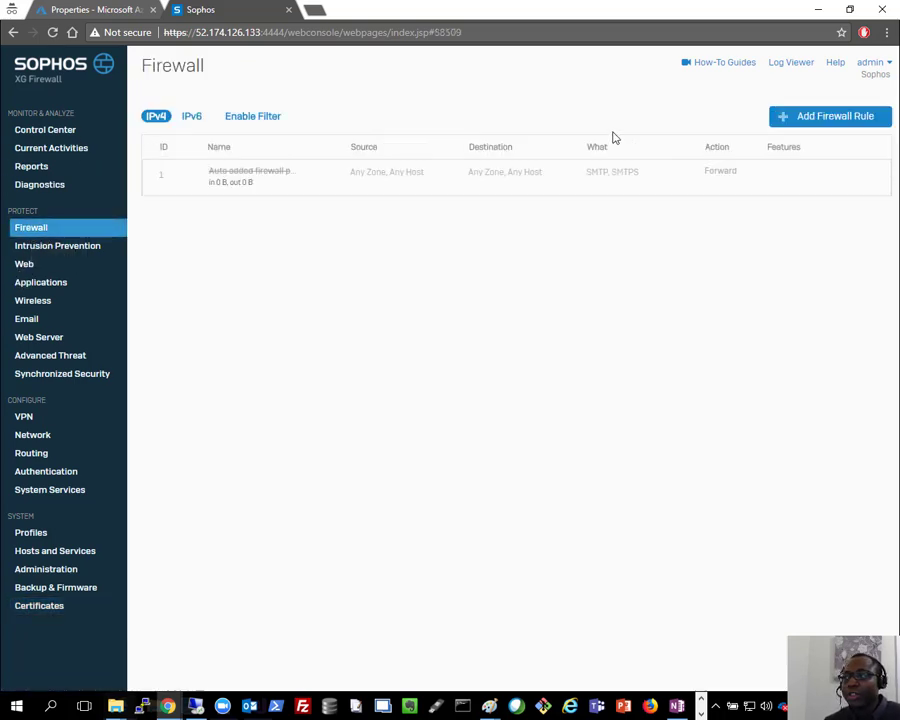
left_click(816, 118)
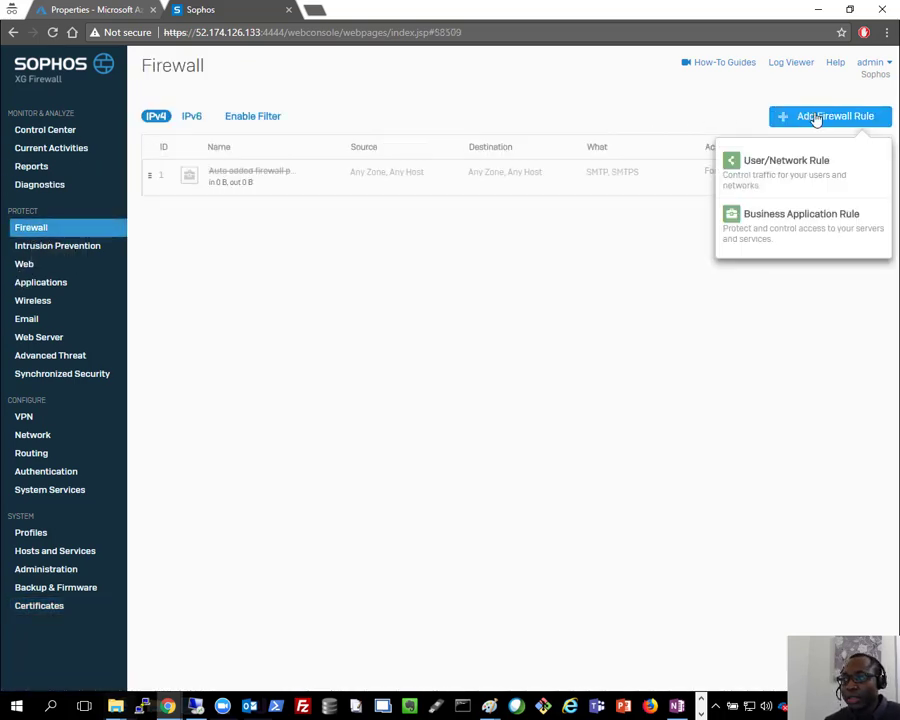
left_click(789, 224)
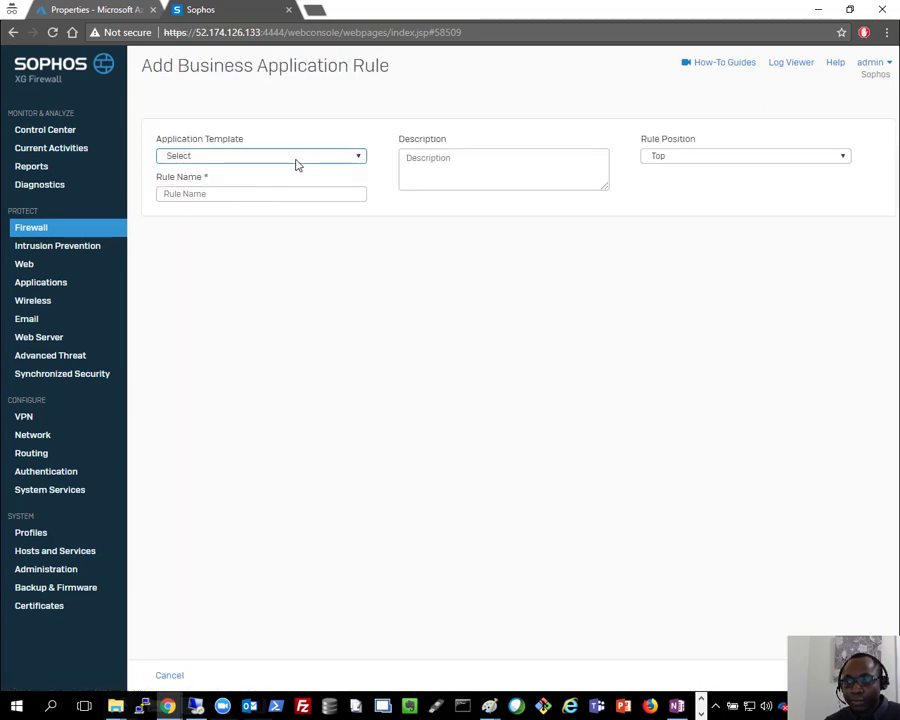
left_click(263, 158)
left_click(217, 184)
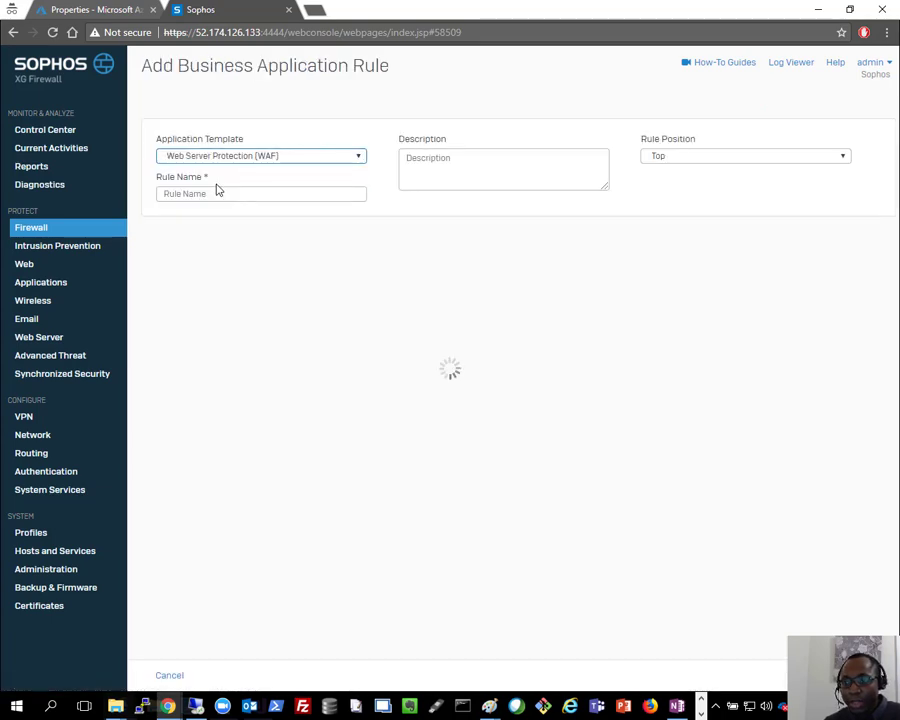
left_click(236, 193)
type("as")
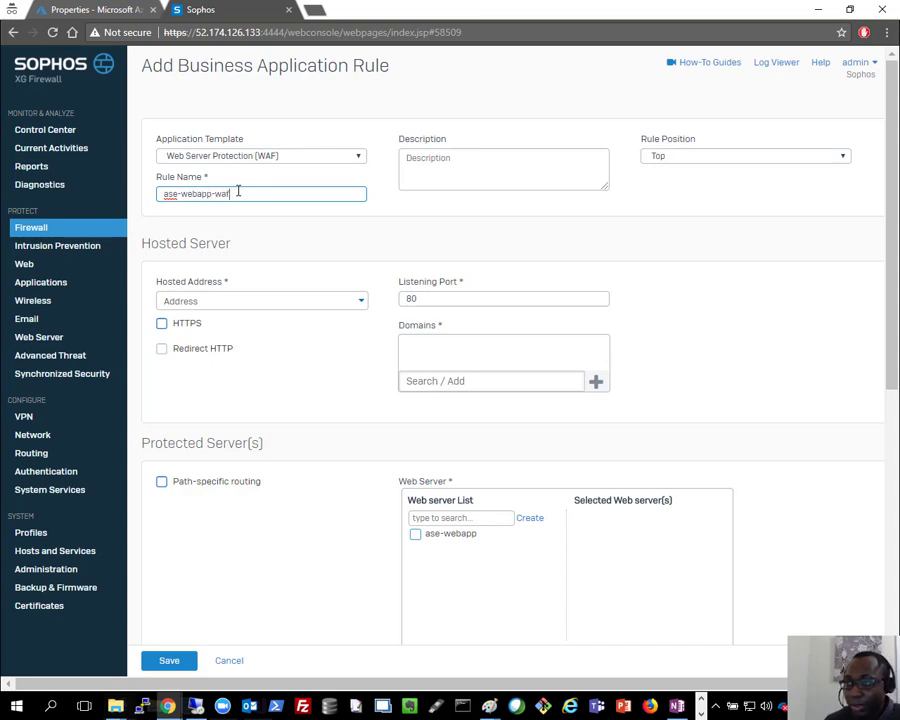
type("e-webapp-waf")
left_click(224, 302)
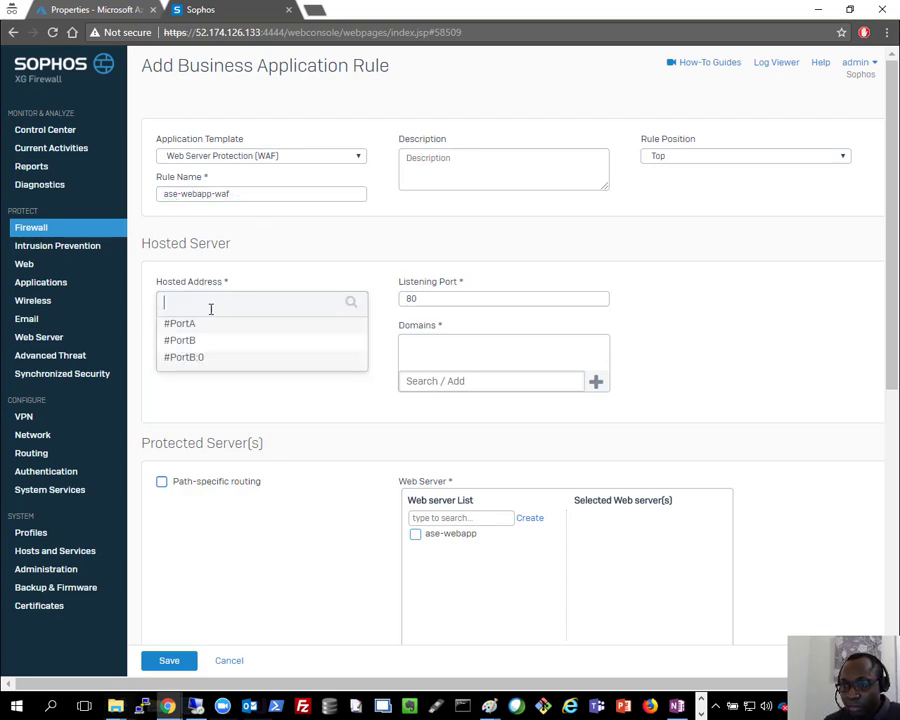
left_click(186, 358)
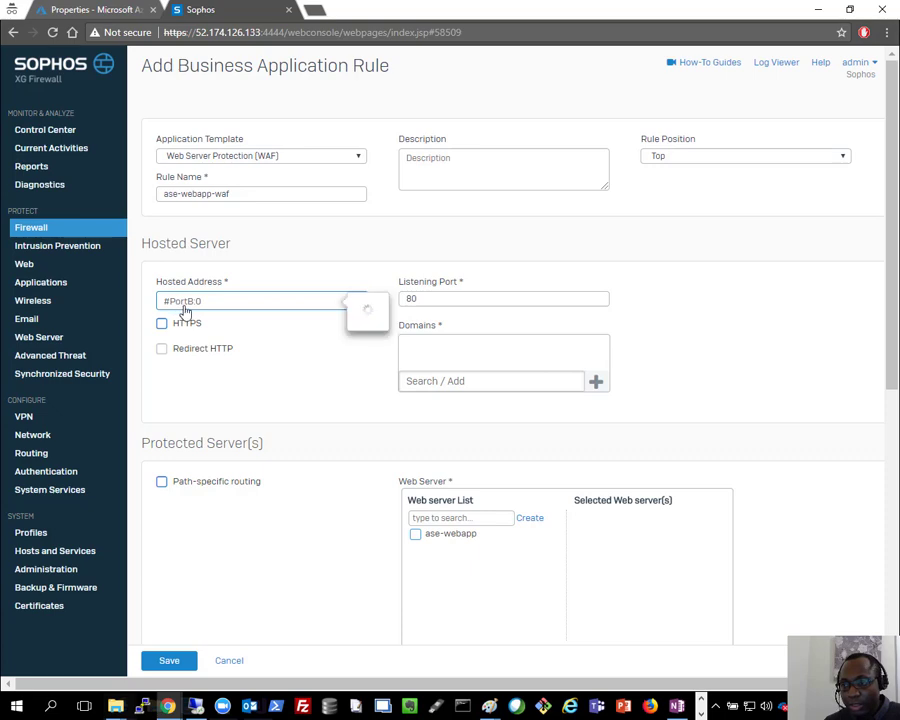
left_click(162, 323)
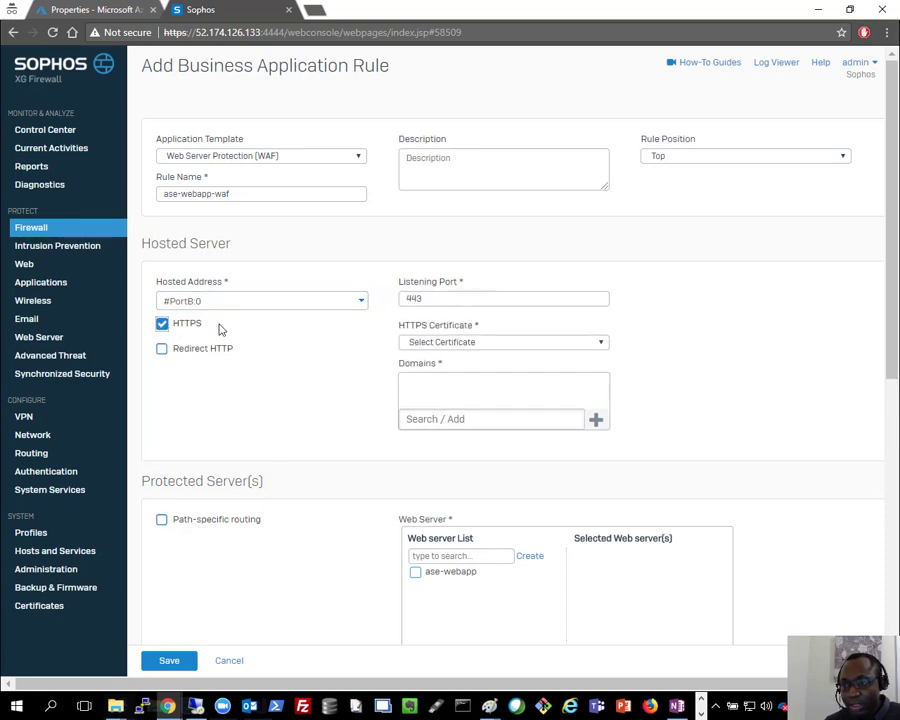
left_click(546, 343)
left_click(500, 368)
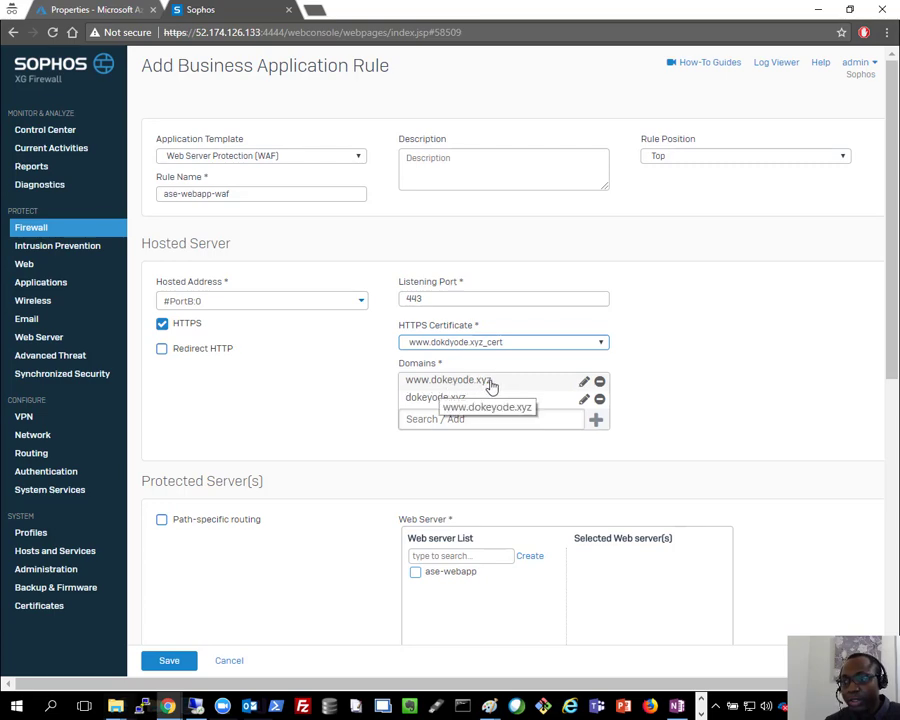
left_click(599, 399)
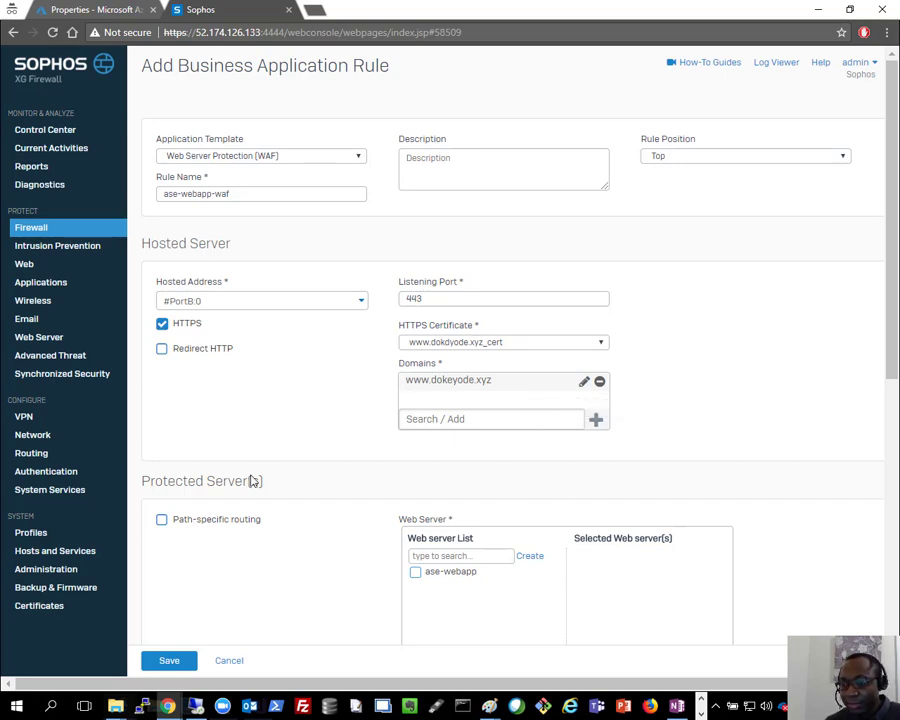
Step: Select the ase-webapp web server and keep authentication at None, with no exceptions
scroll(281, 503, "down", 2)
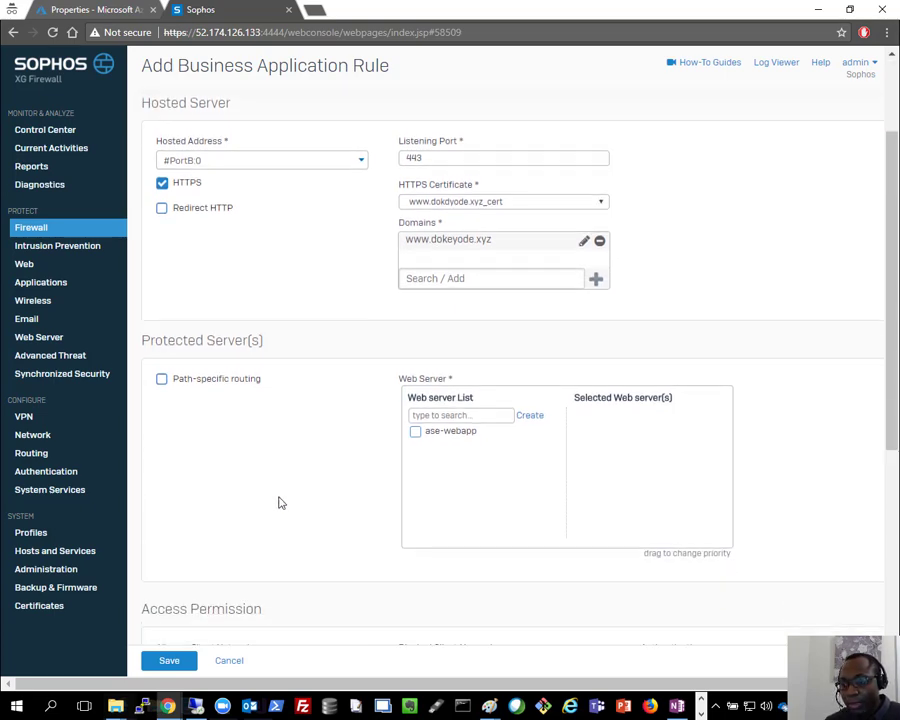
left_click(415, 432)
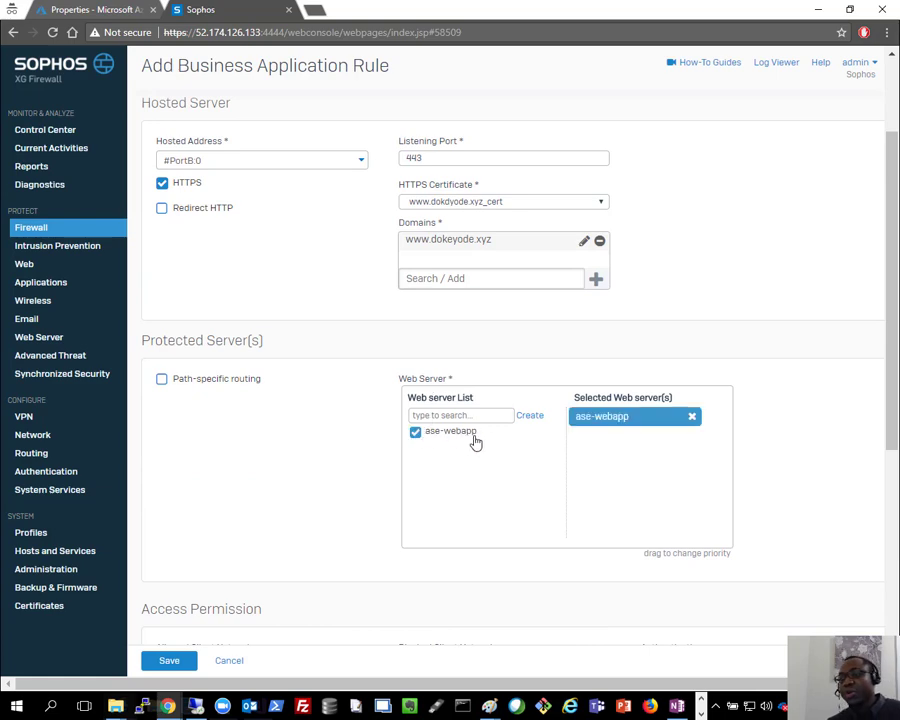
scroll(440, 420, "down", 3)
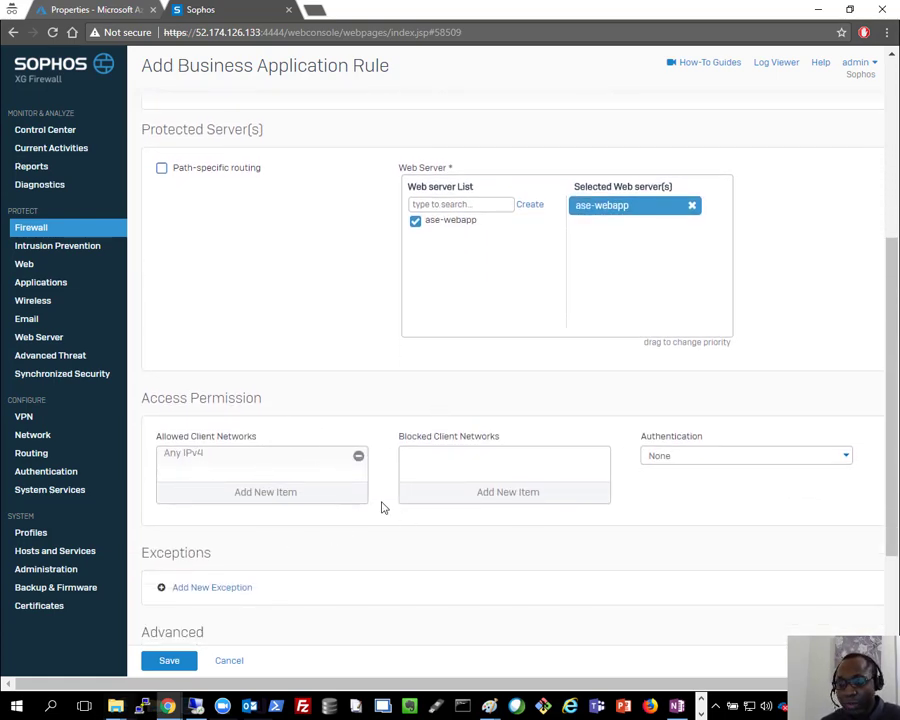
left_click(737, 463)
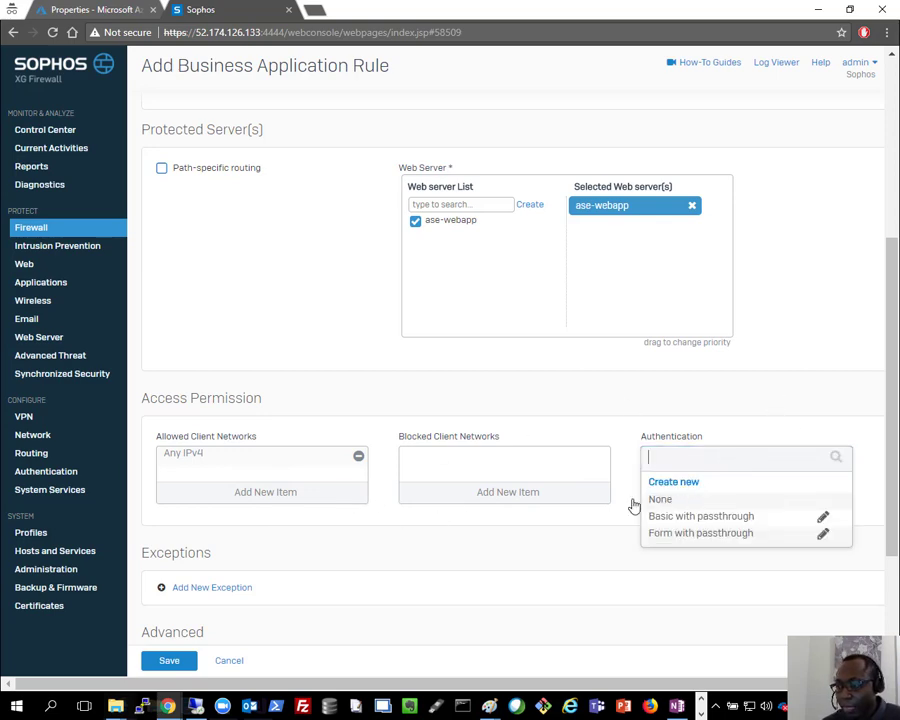
left_click(564, 394)
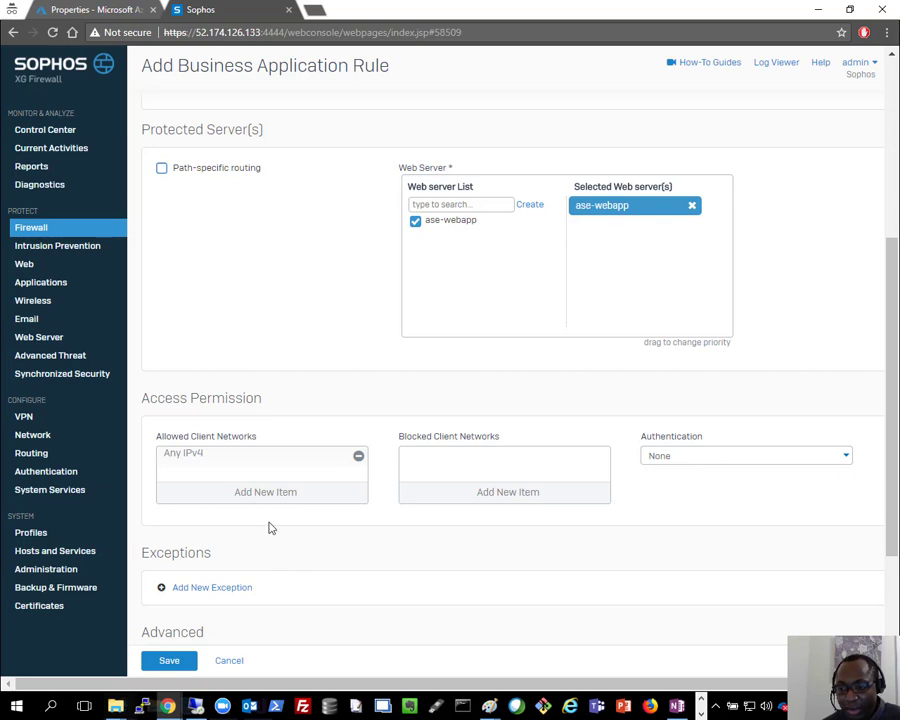
scroll(269, 528, "down", 2)
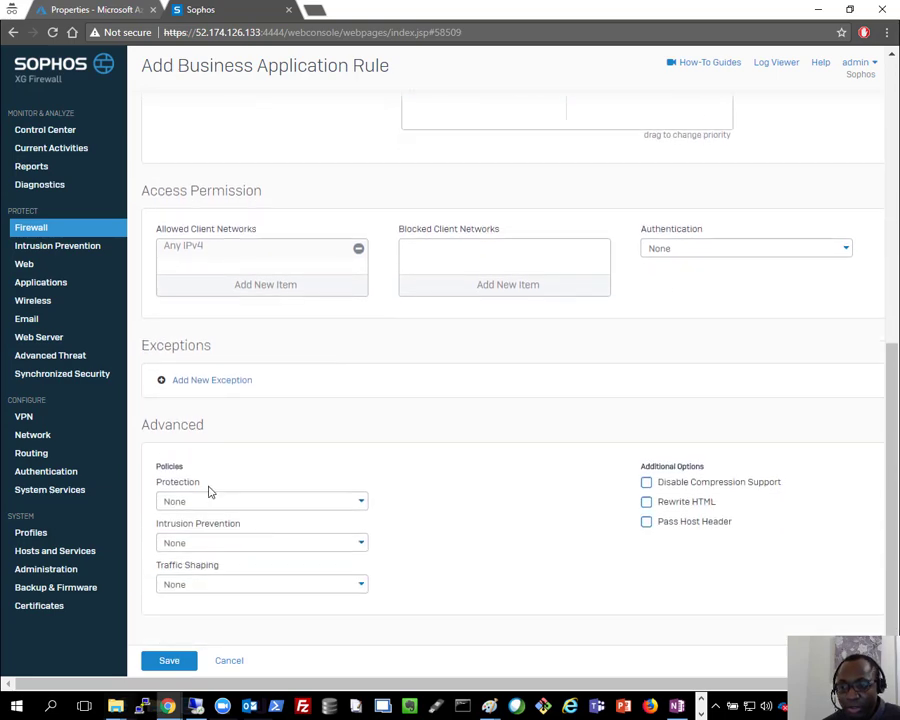
left_click(200, 384)
scroll(470, 575, "down", 8)
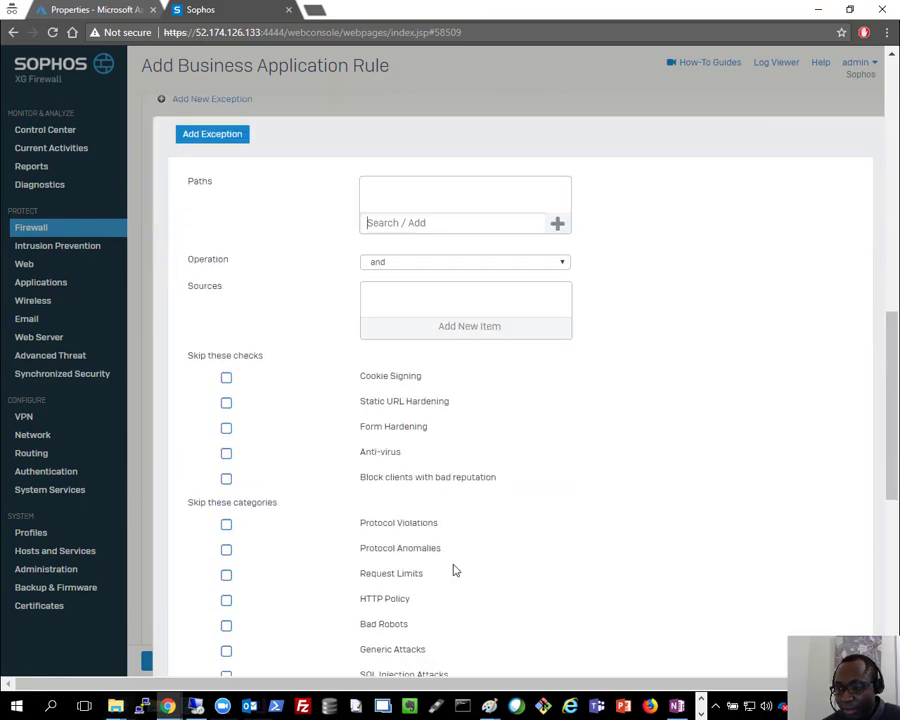
left_click(256, 361)
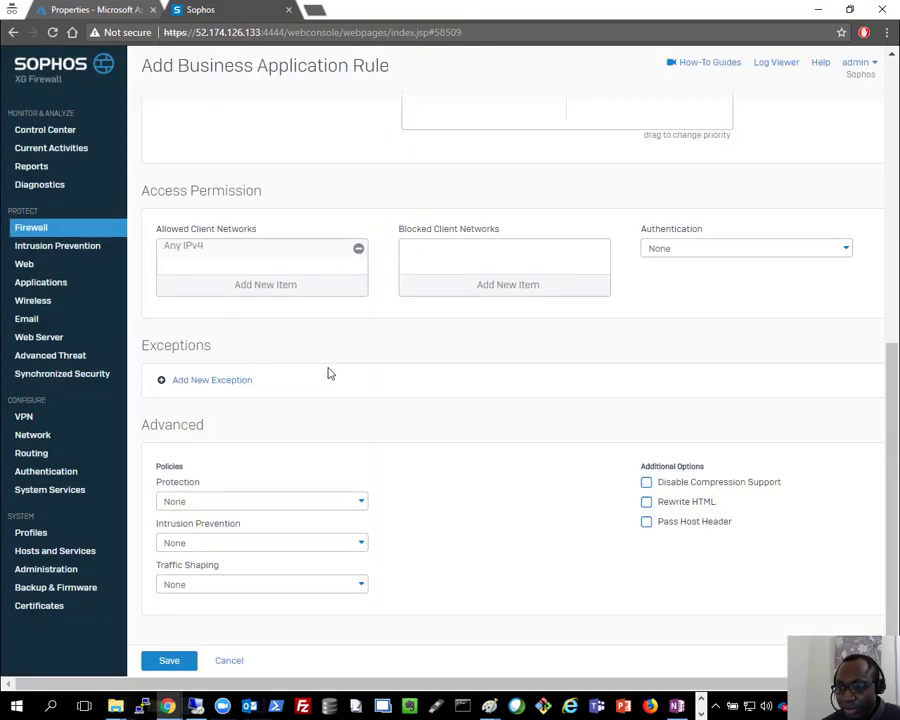
Step: Apply ase-webapp-policy, enable Pass Host Header, and save the rule
left_click(277, 503)
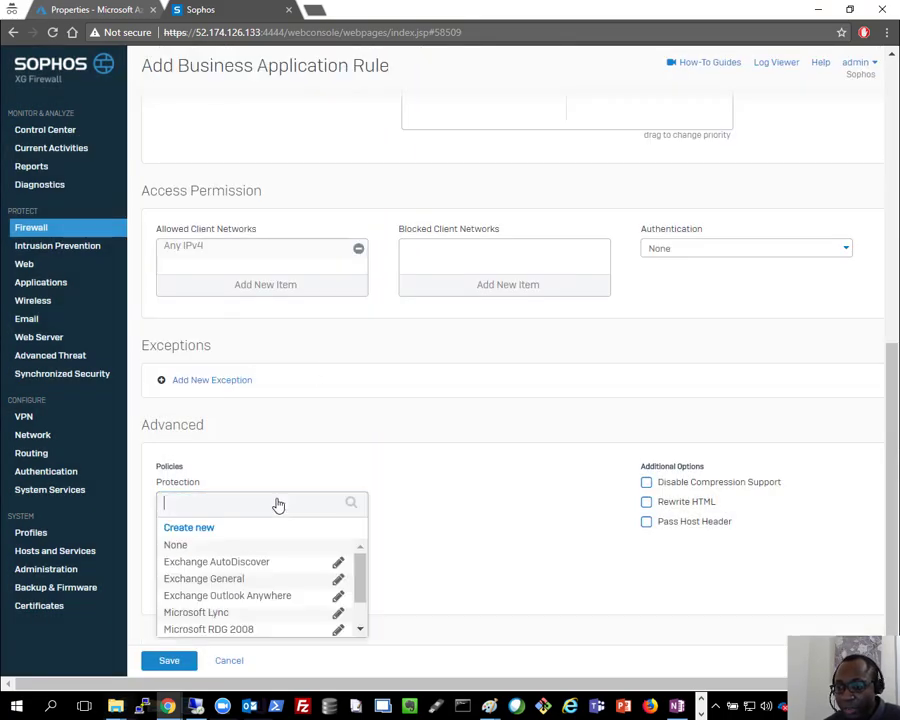
scroll(287, 562, "down", 2)
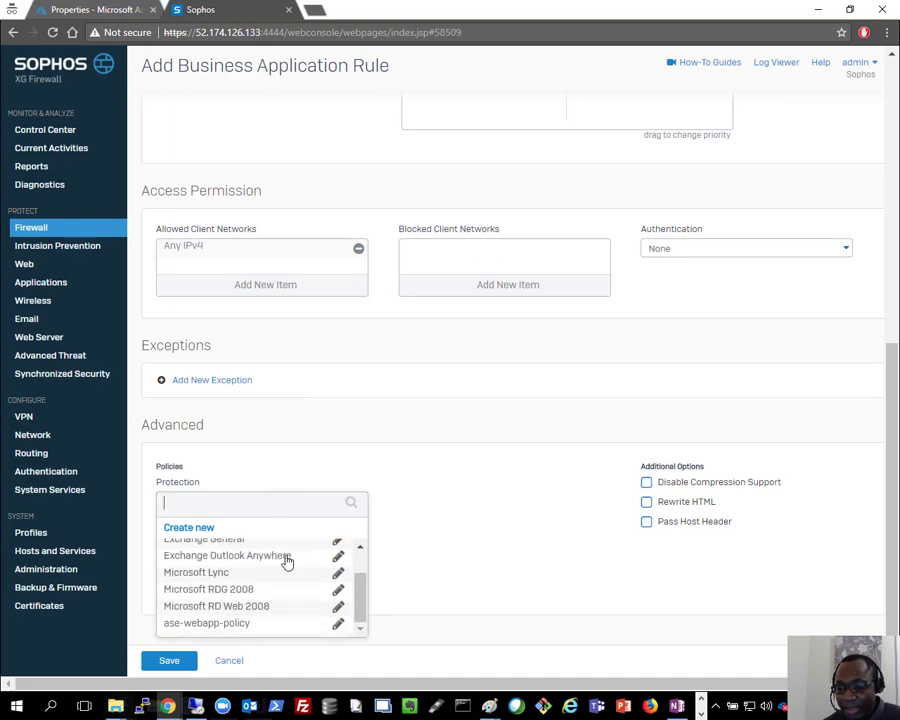
left_click(228, 624)
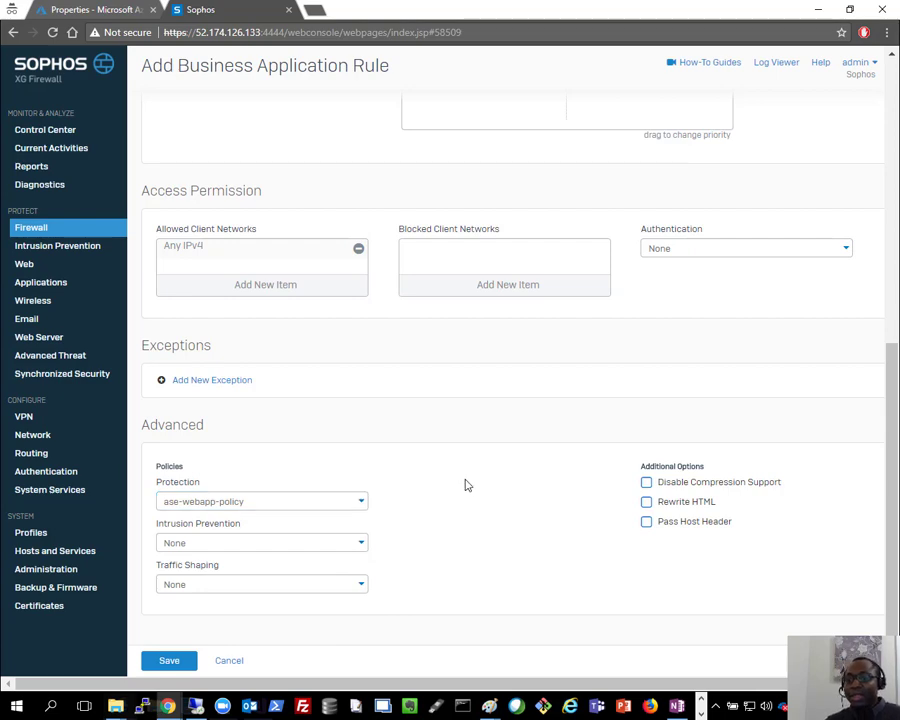
left_click(646, 523)
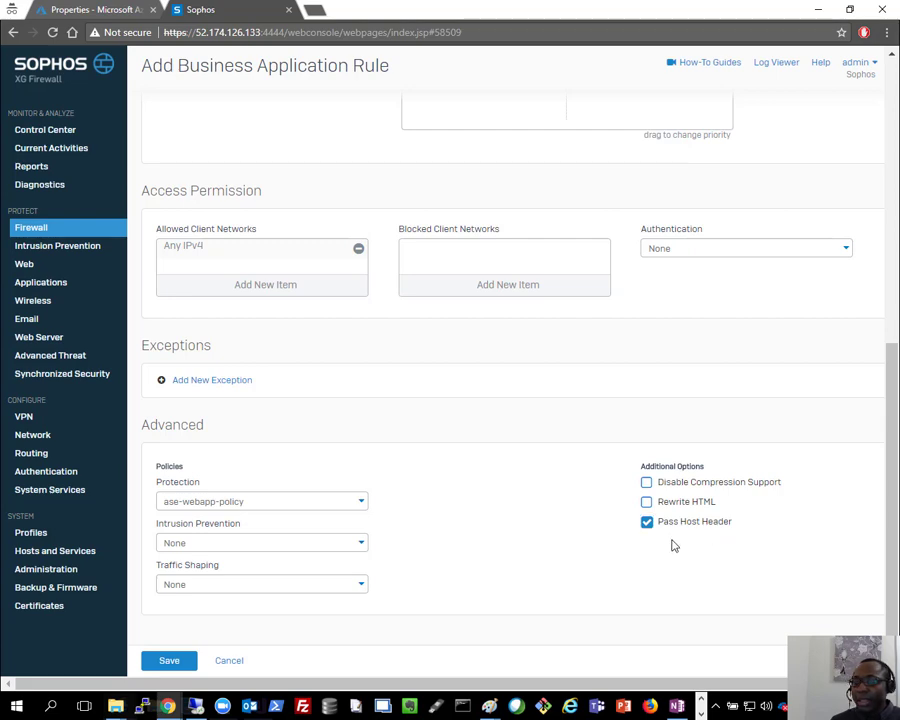
left_click_drag(682, 512, 474, 505)
left_click(448, 514)
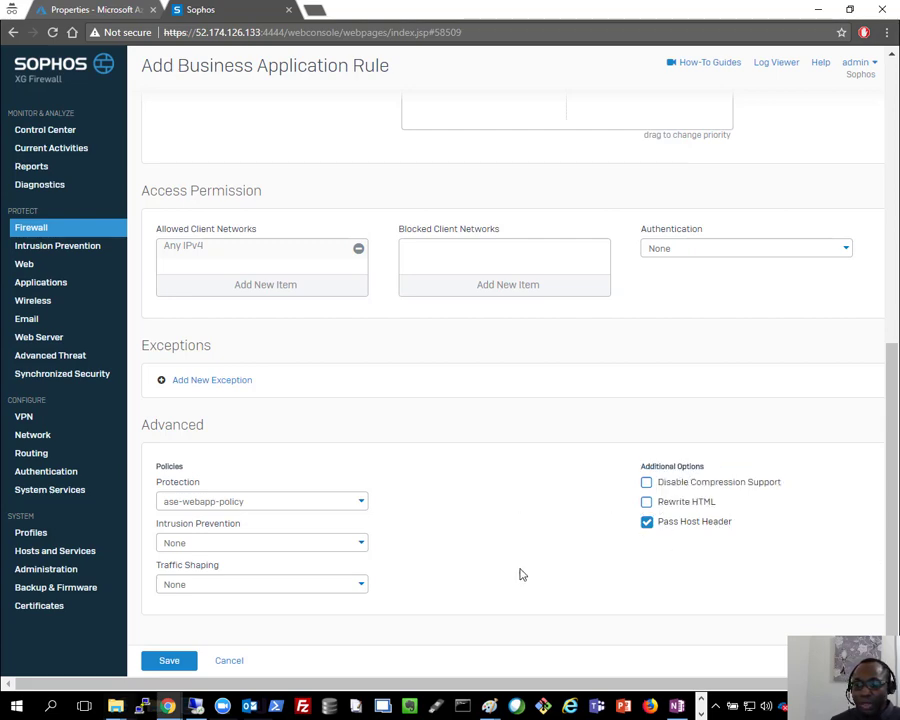
left_click(168, 661)
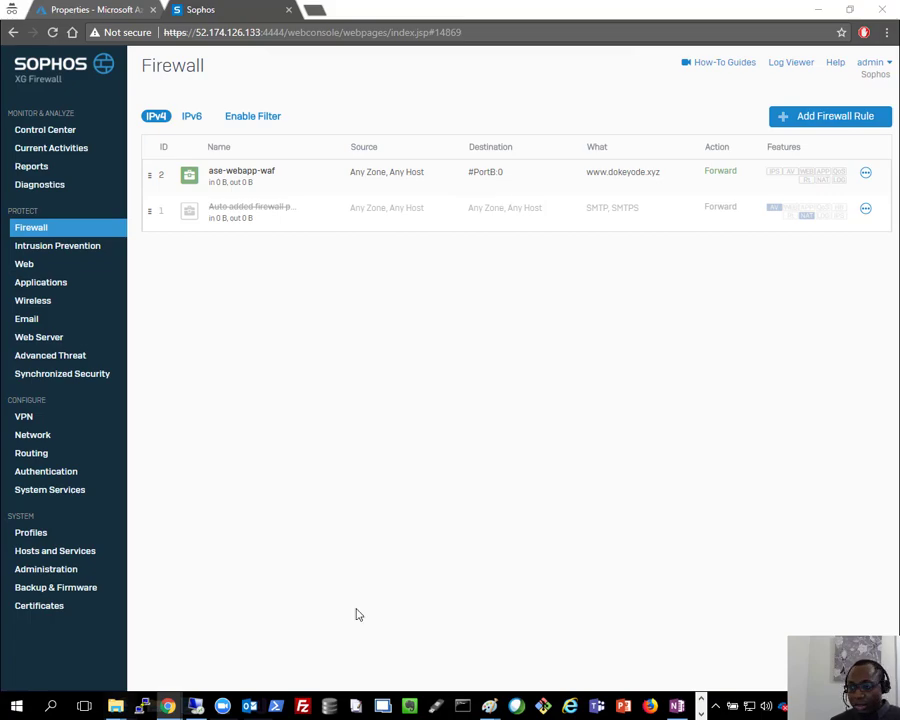
mouse_move(497, 708)
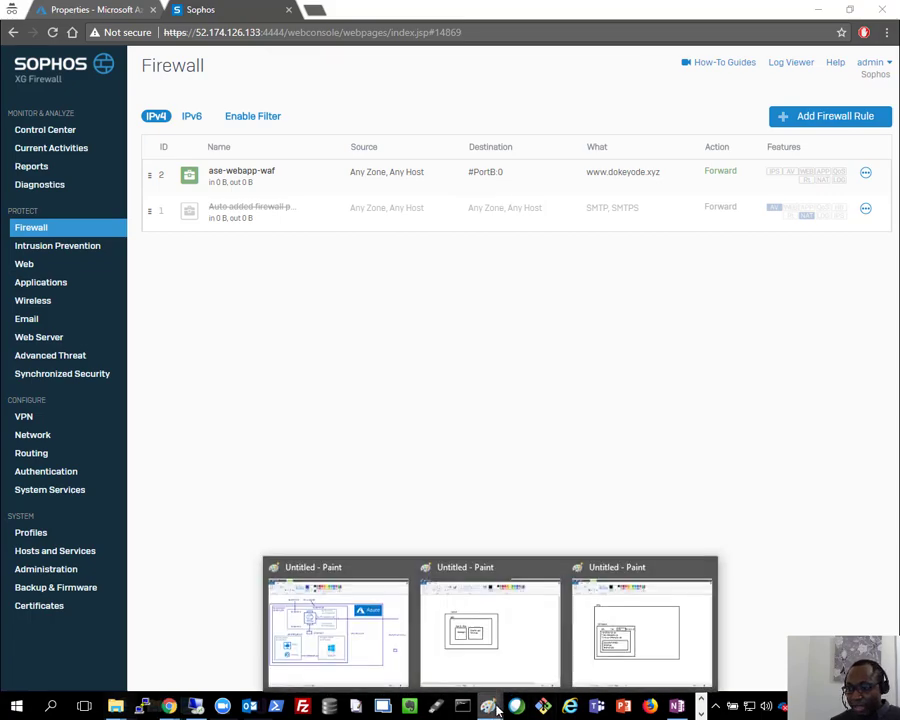
left_click(336, 625)
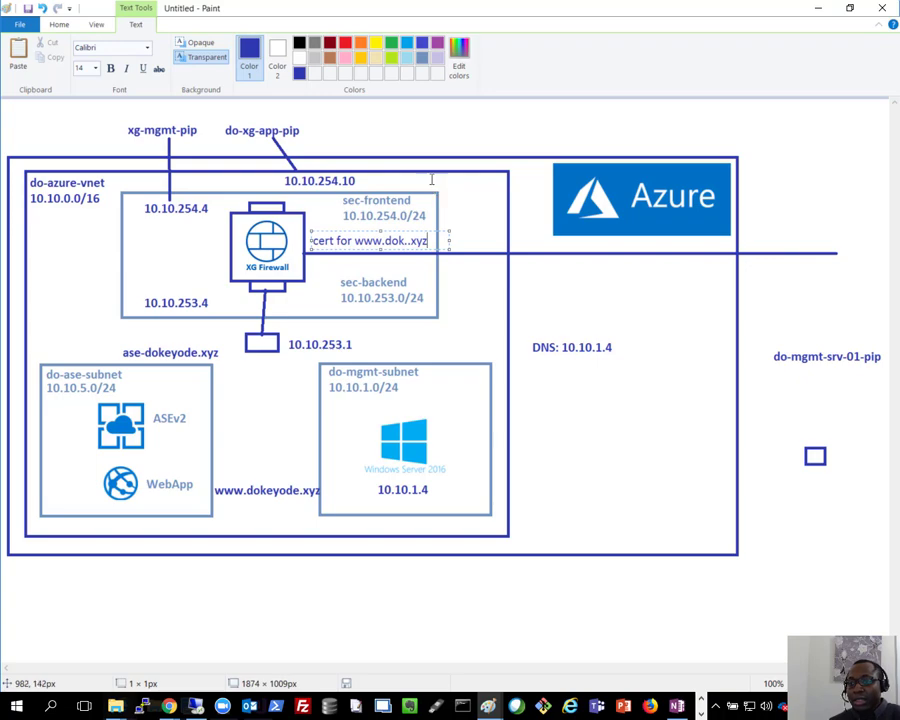
left_click(557, 147)
left_click(445, 115)
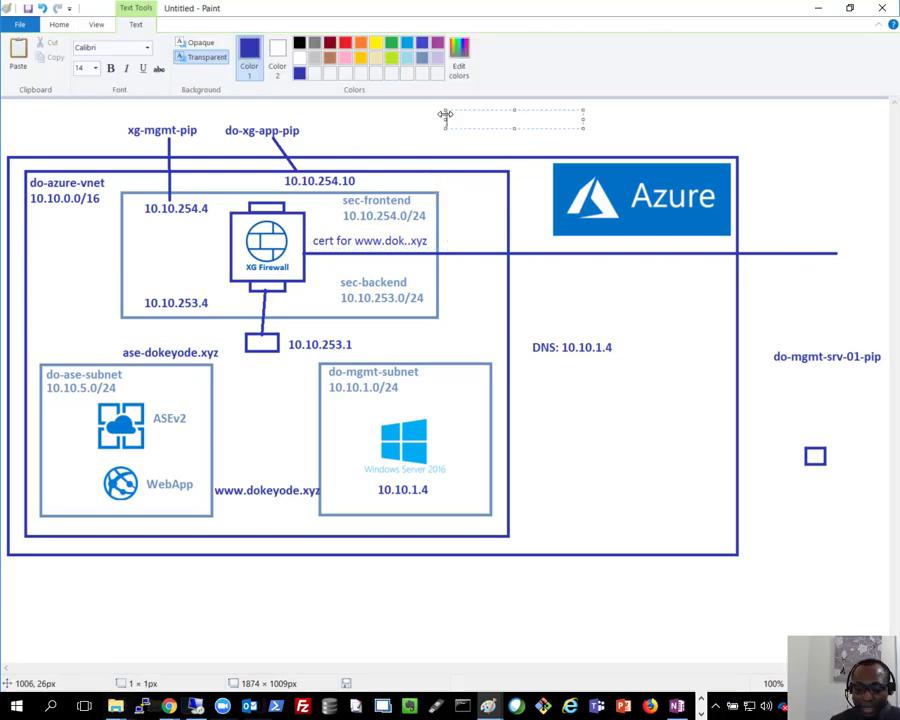
type("www.dokeyo")
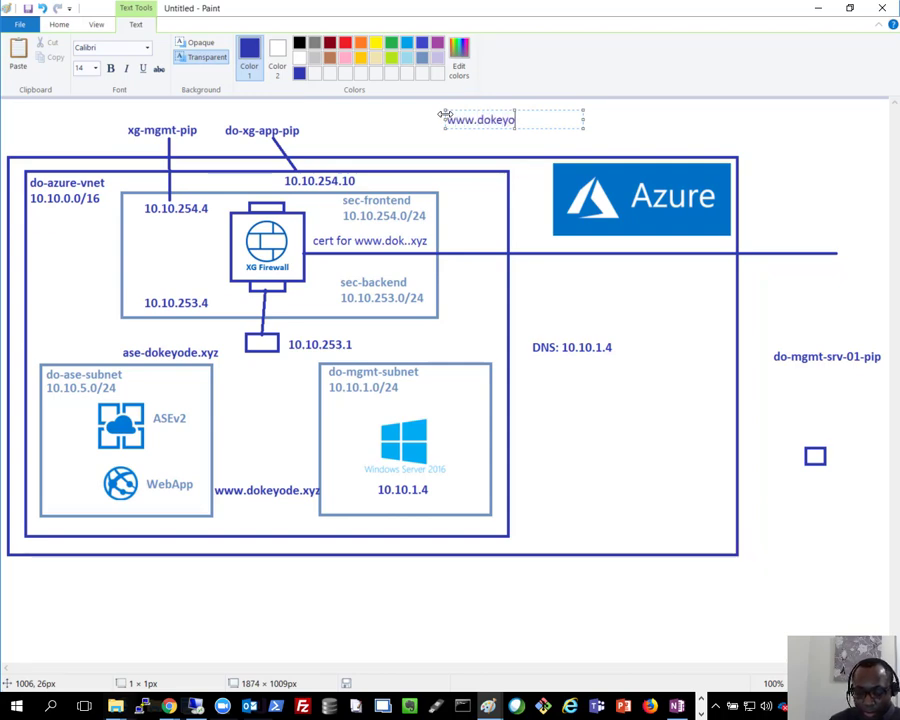
type("de.xyz")
left_click(420, 118)
left_click(249, 43)
left_click_drag(441, 121, 311, 129)
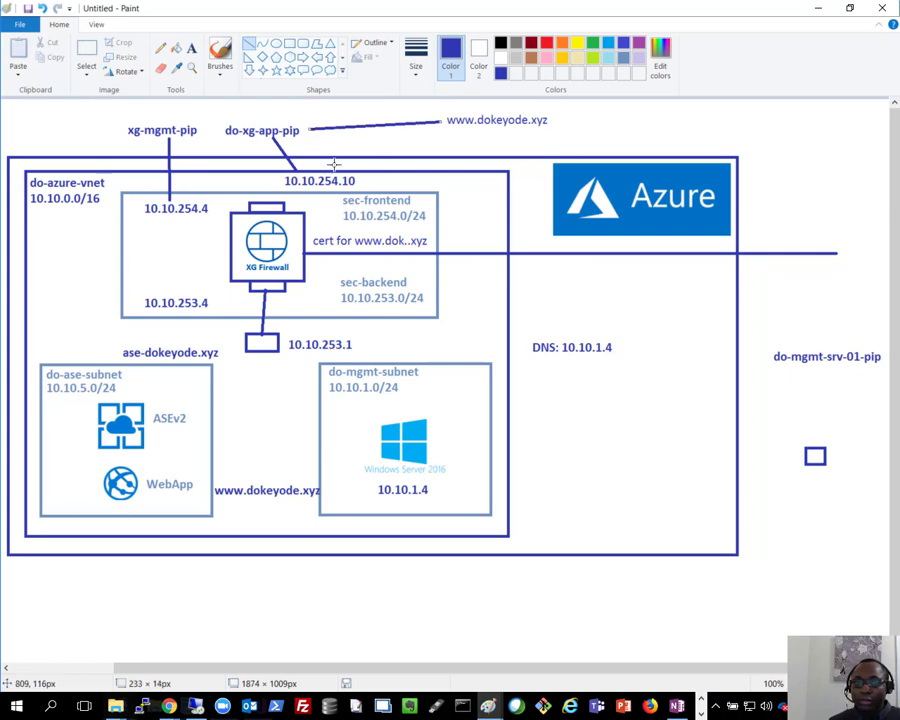
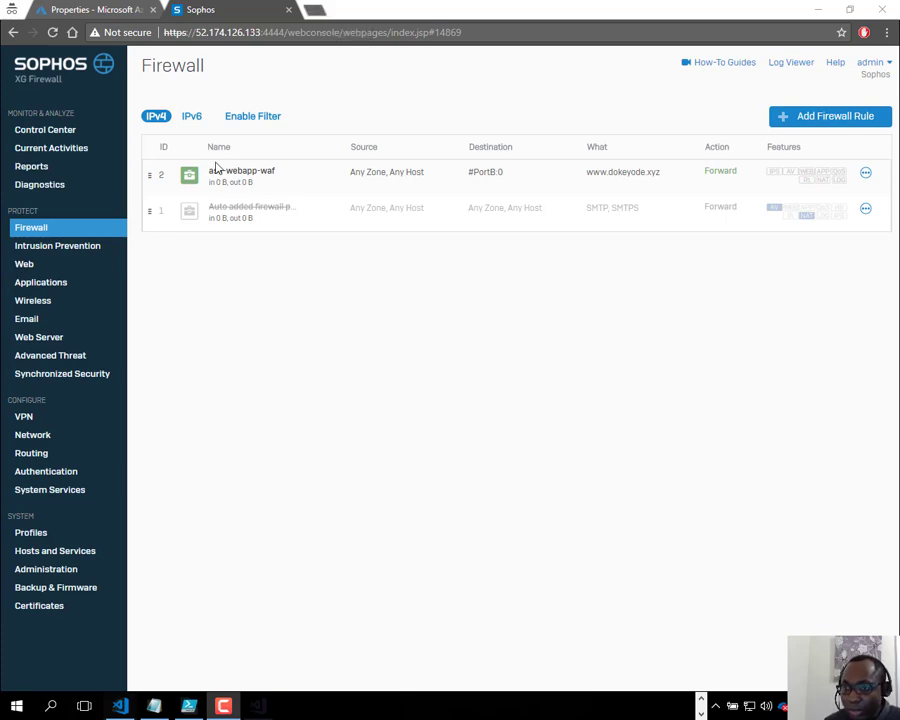
Step: Filter the firewall Log Viewer to Web Server Protection, move it aside, and open a private tab
left_click(806, 64)
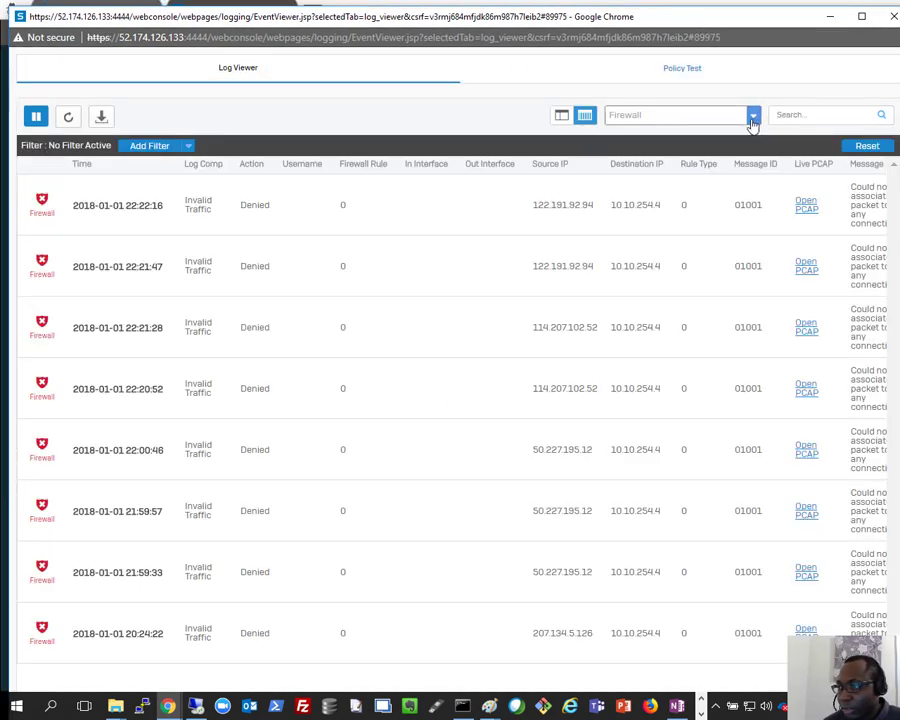
left_click(754, 116)
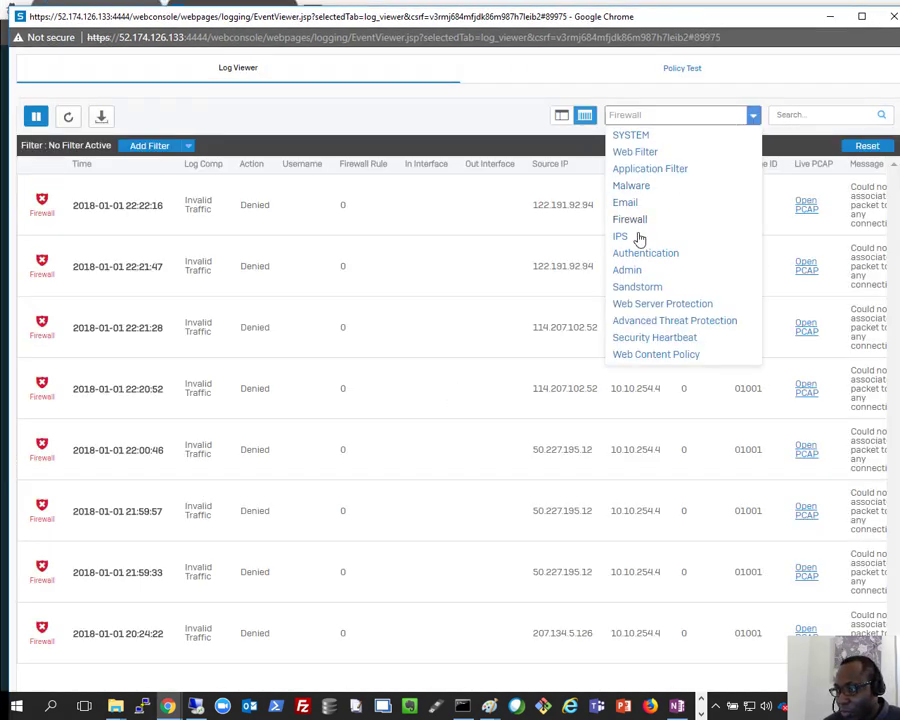
left_click(645, 305)
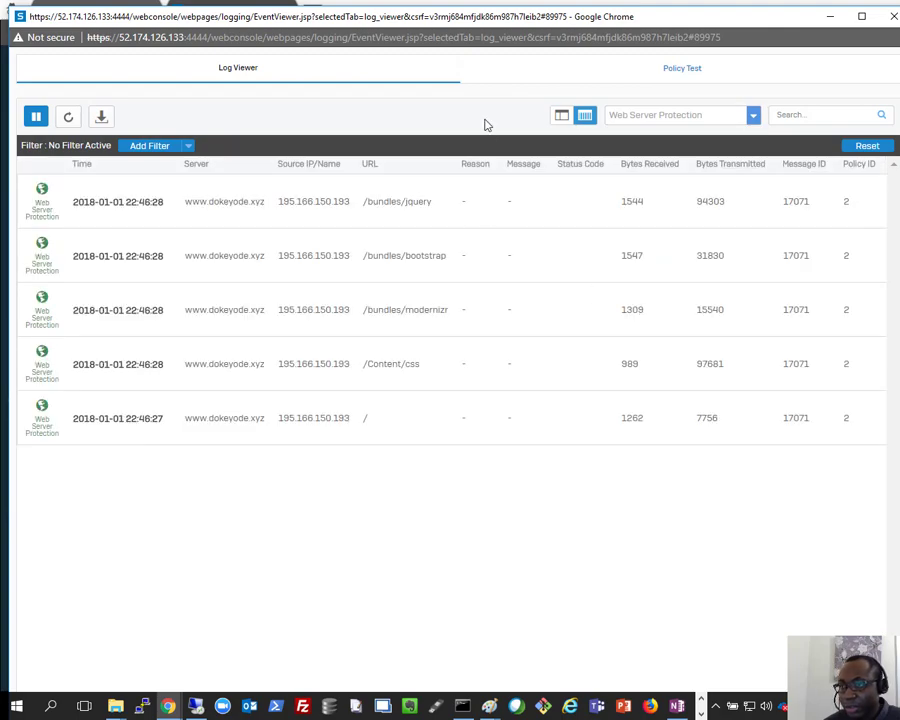
left_click_drag(460, 17, 0, 164)
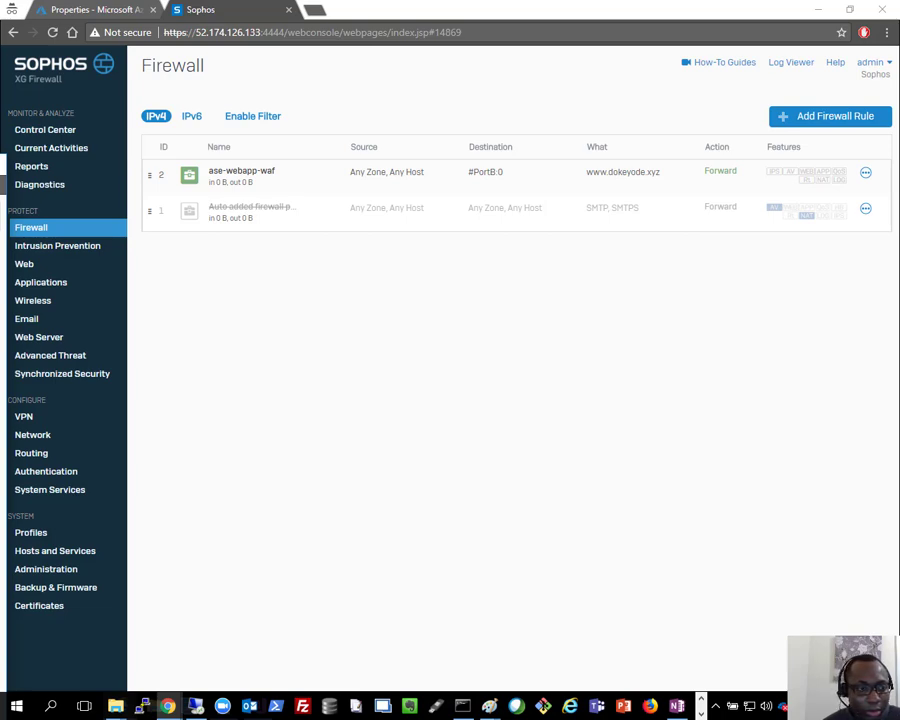
left_click(314, 9)
type("https")
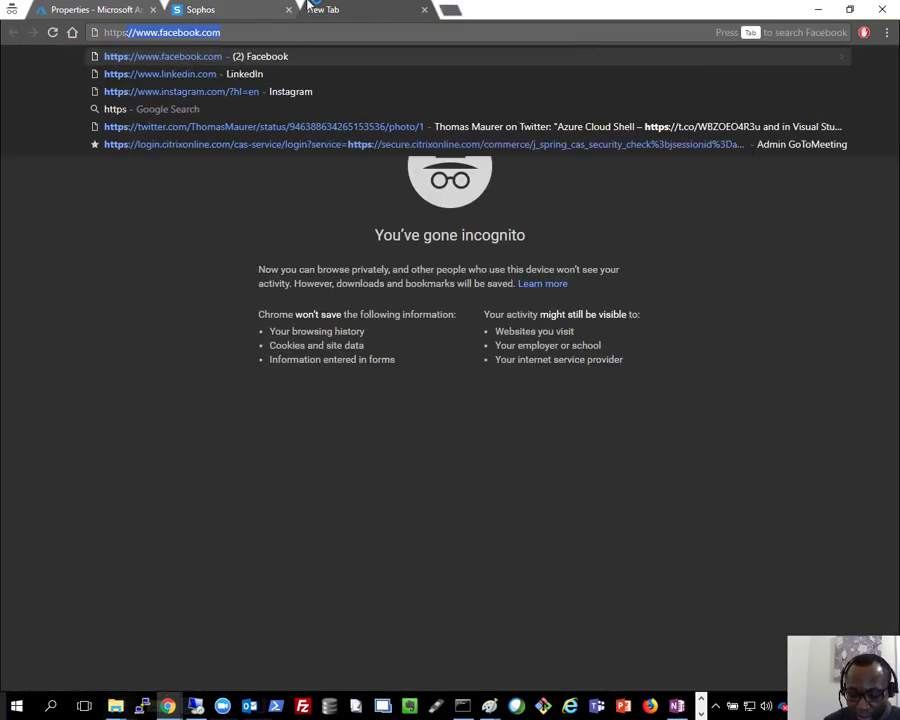
type("://www.")
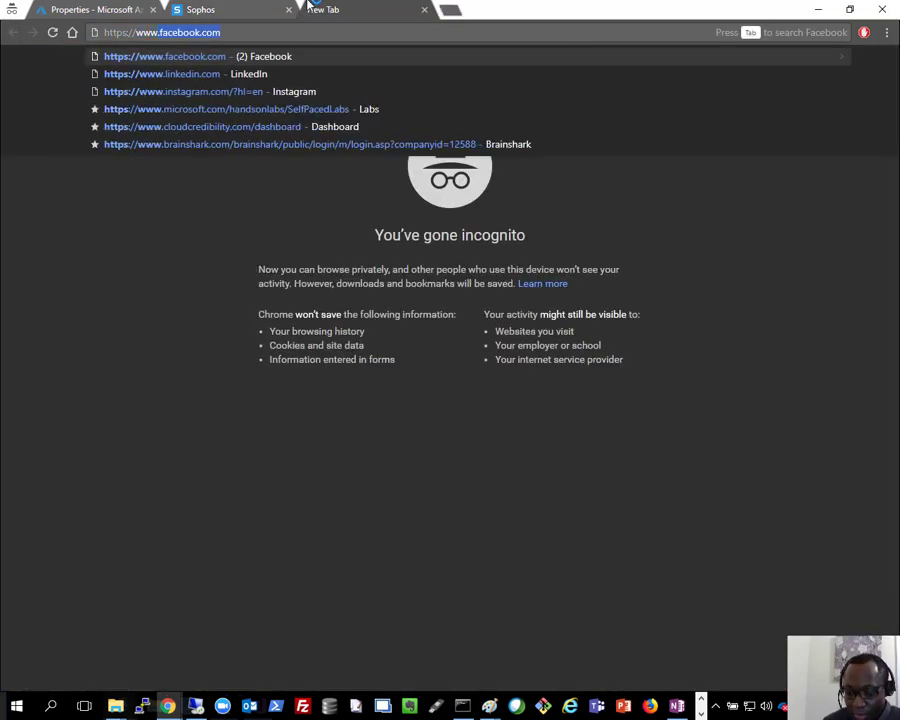
type("d")
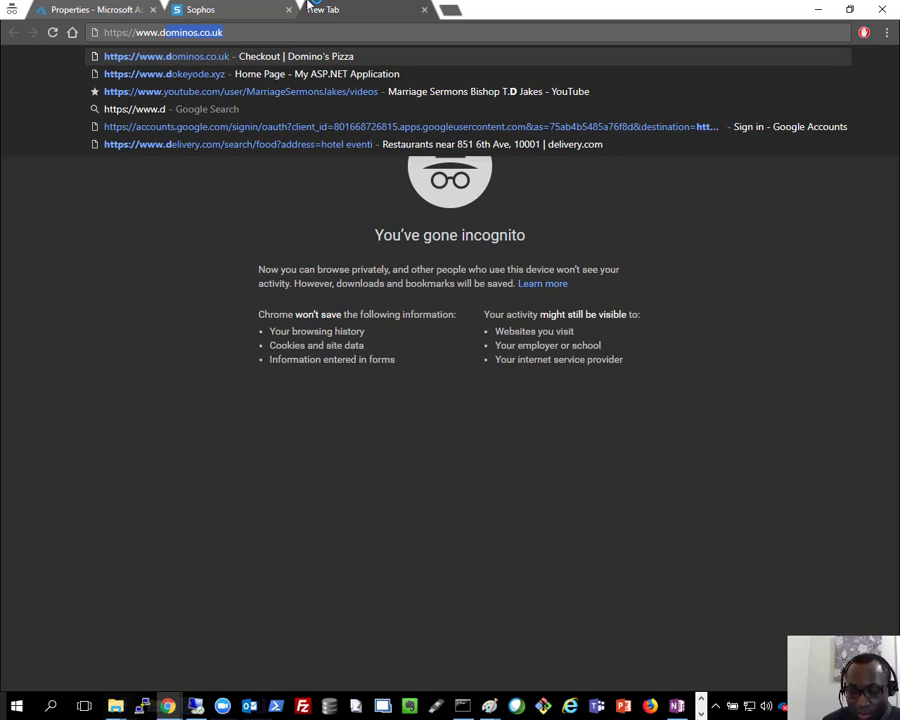
type("oke")
key("Right")
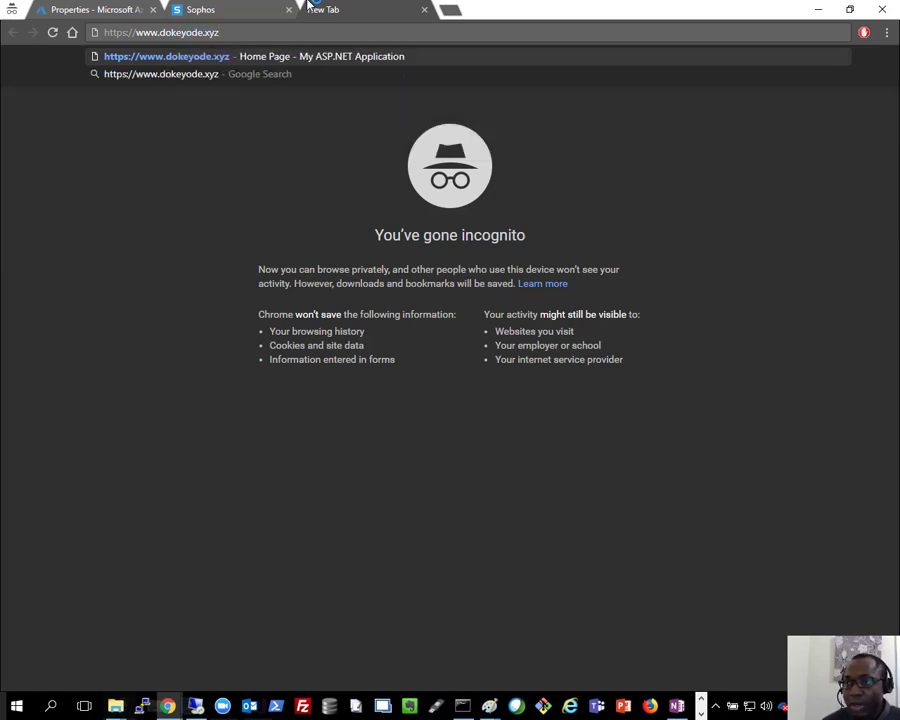
key("Return")
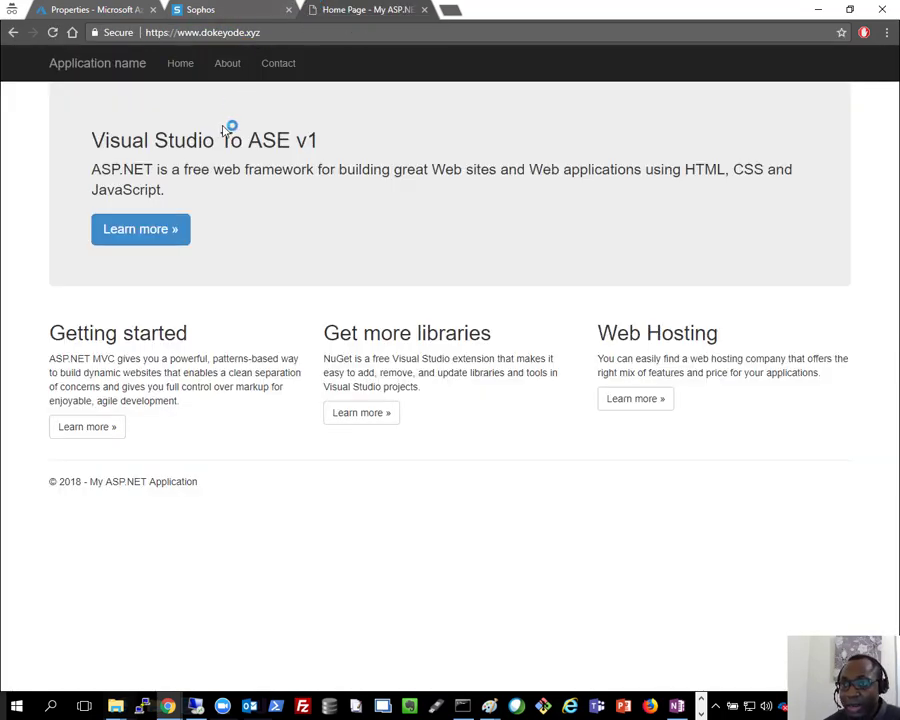
left_click_drag(0, 155, 618, 0)
left_click(66, 108)
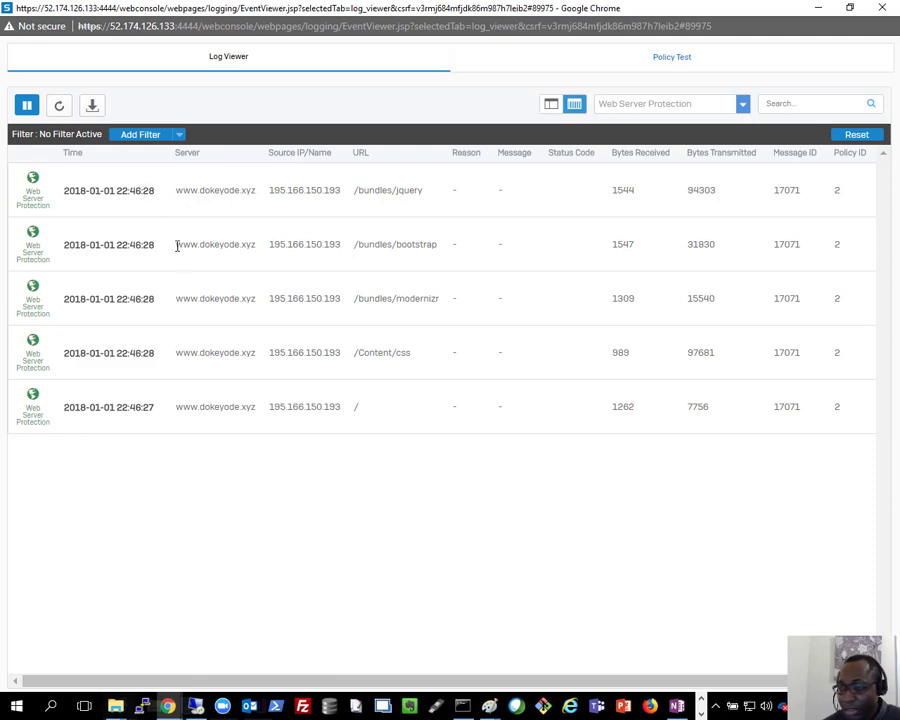
left_click(60, 106)
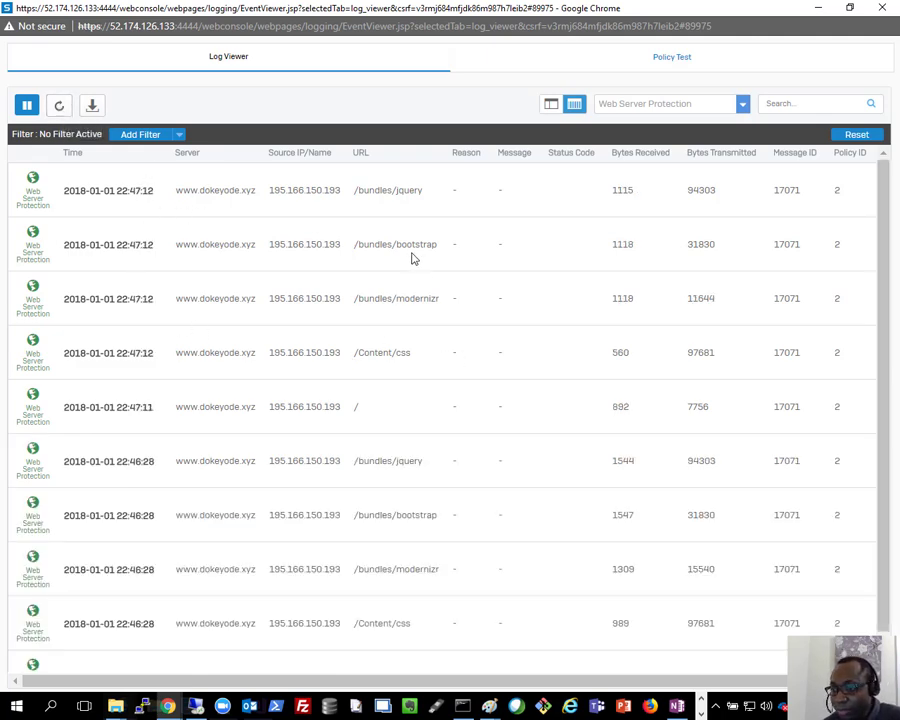
scroll(410, 266, "down", 1)
scroll(415, 264, "up", 1)
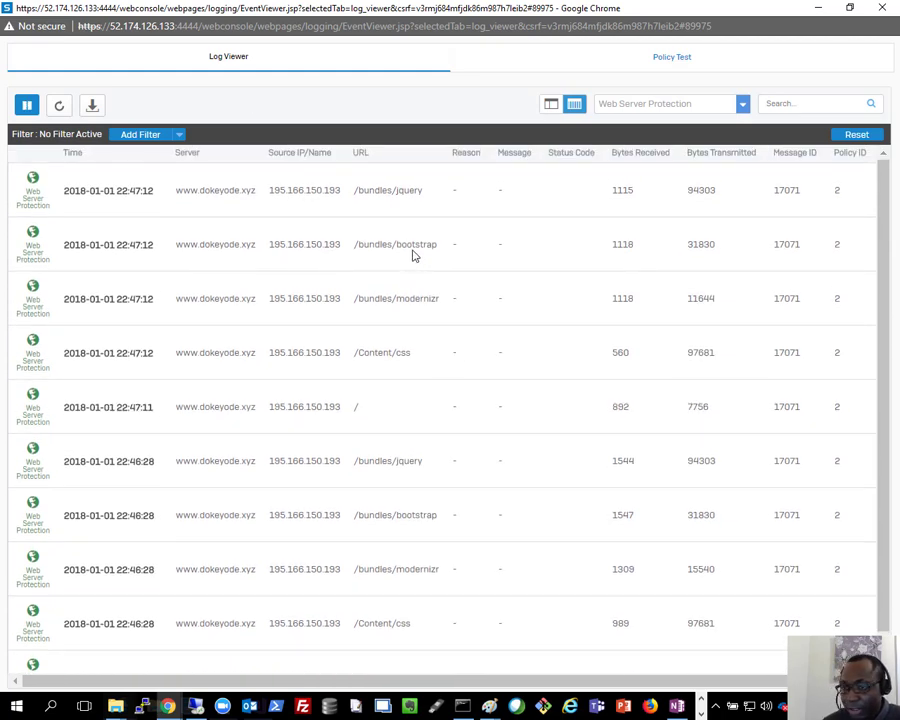
scroll(412, 208, "down", 1)
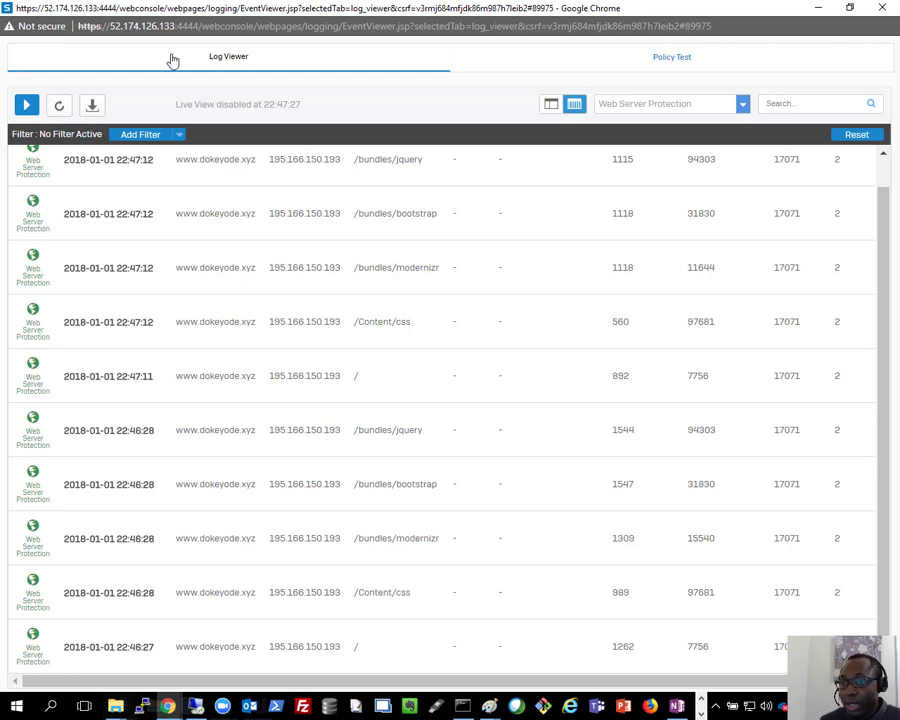
left_click(27, 105)
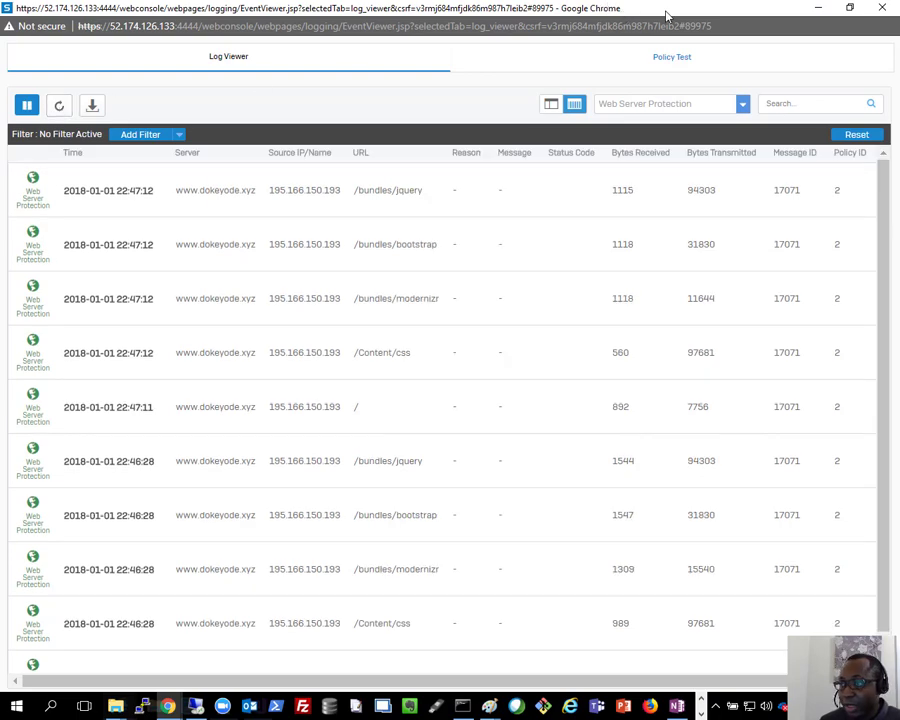
left_click_drag(665, 10, 3, 272)
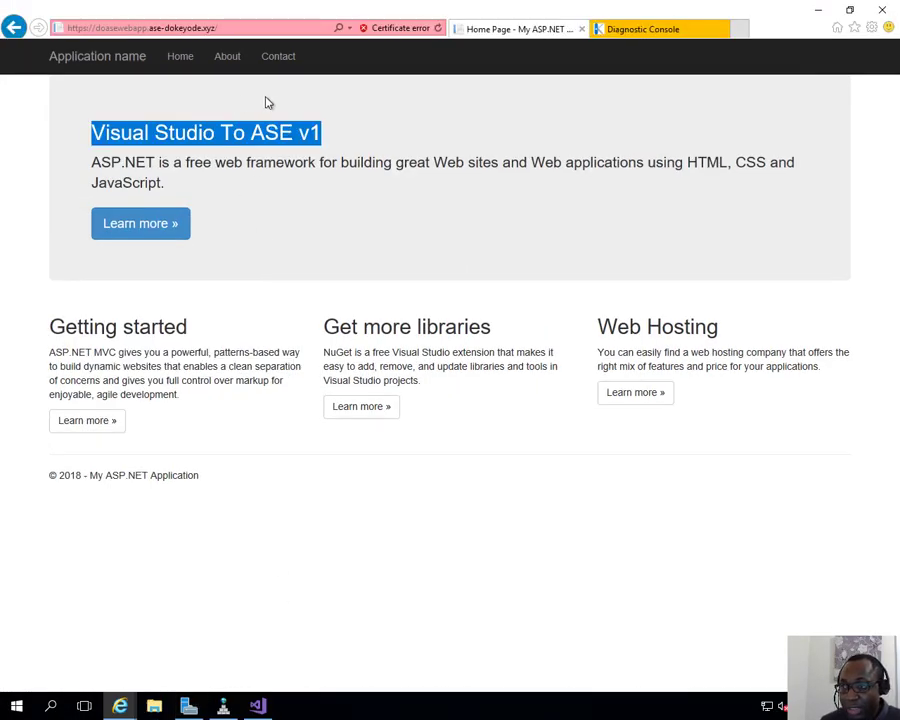
Step: Change the Index.cshtml heading from v1 to 'v2.. HA HA HA' and save it
left_click(357, 209)
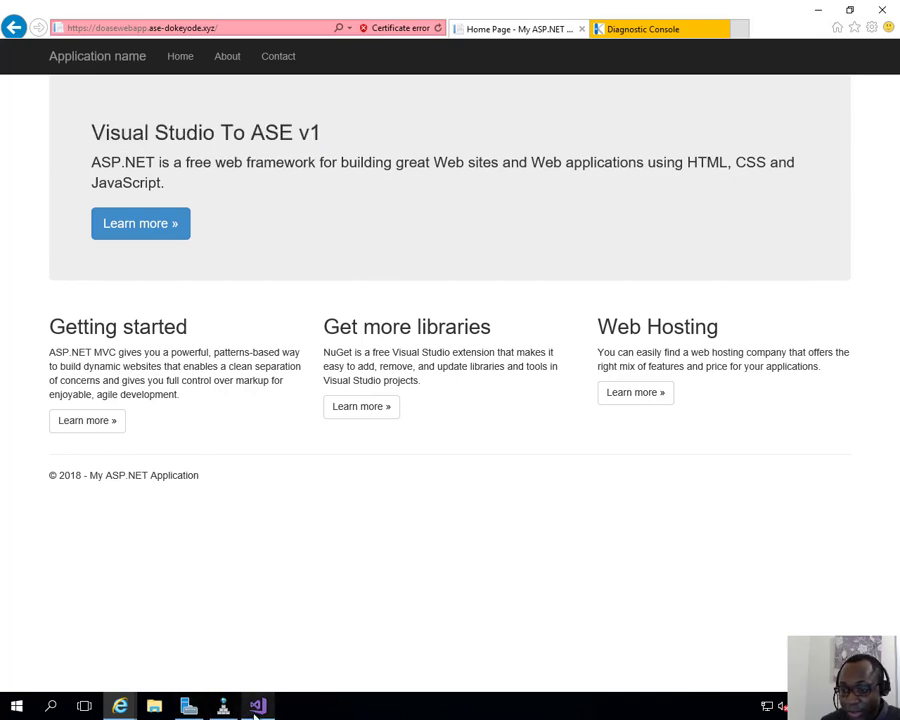
left_click(258, 706)
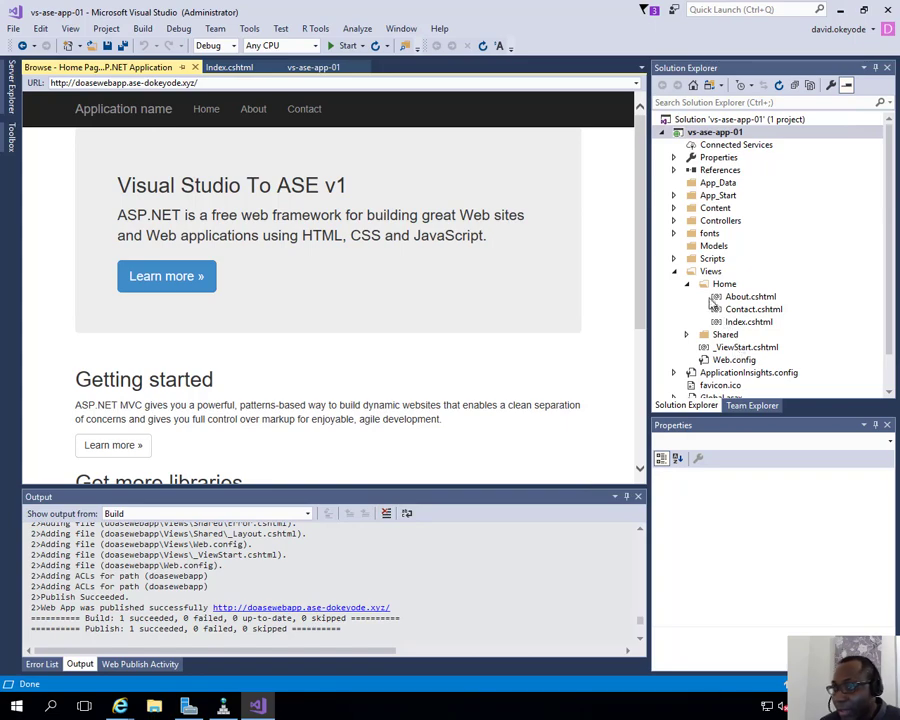
left_click(229, 67)
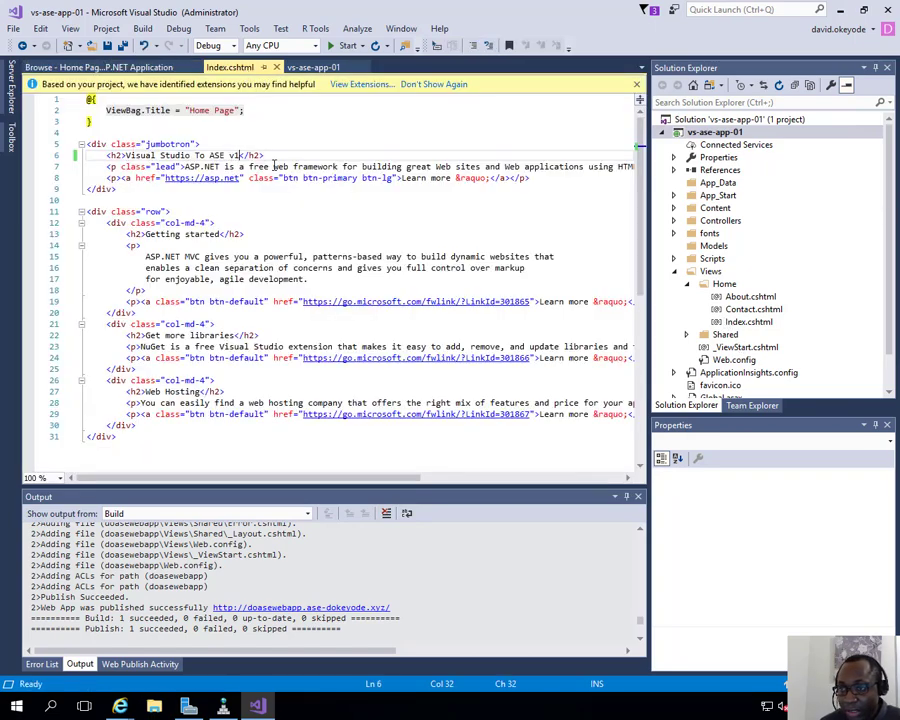
key("BackSpace")
type("2")
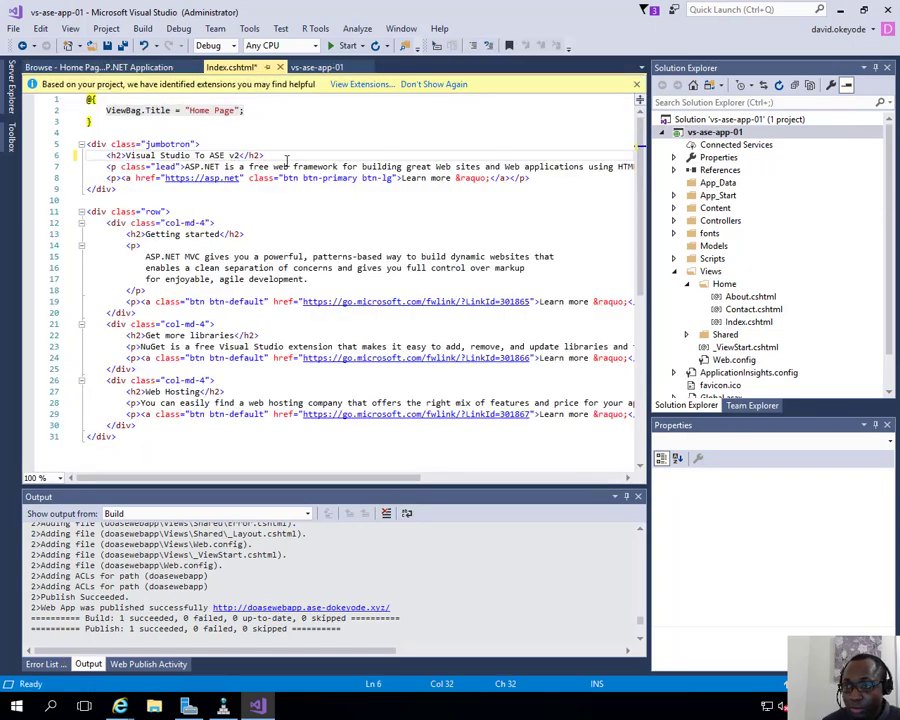
type(".. HA HA HA")
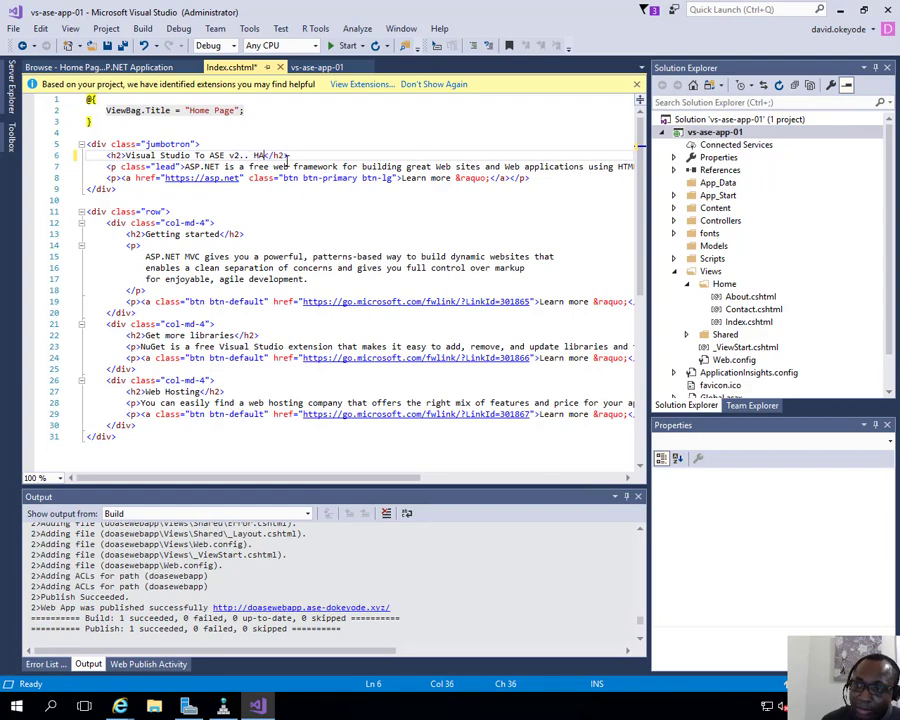
key("ctrl+s")
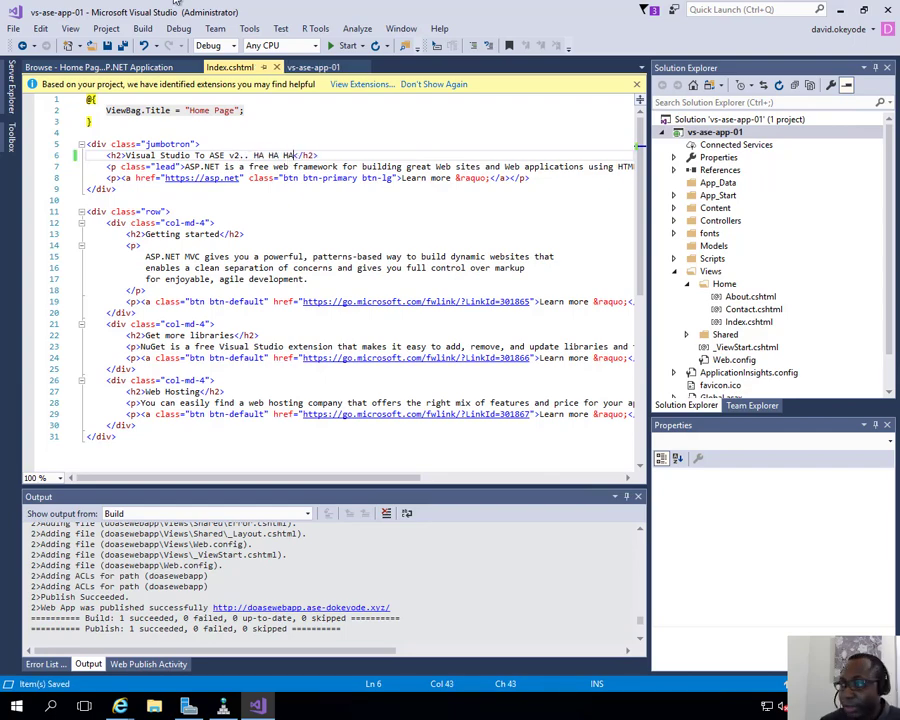
Step: Republish the project to Azure, remembering and accepting the server certificate
right_click(733, 133)
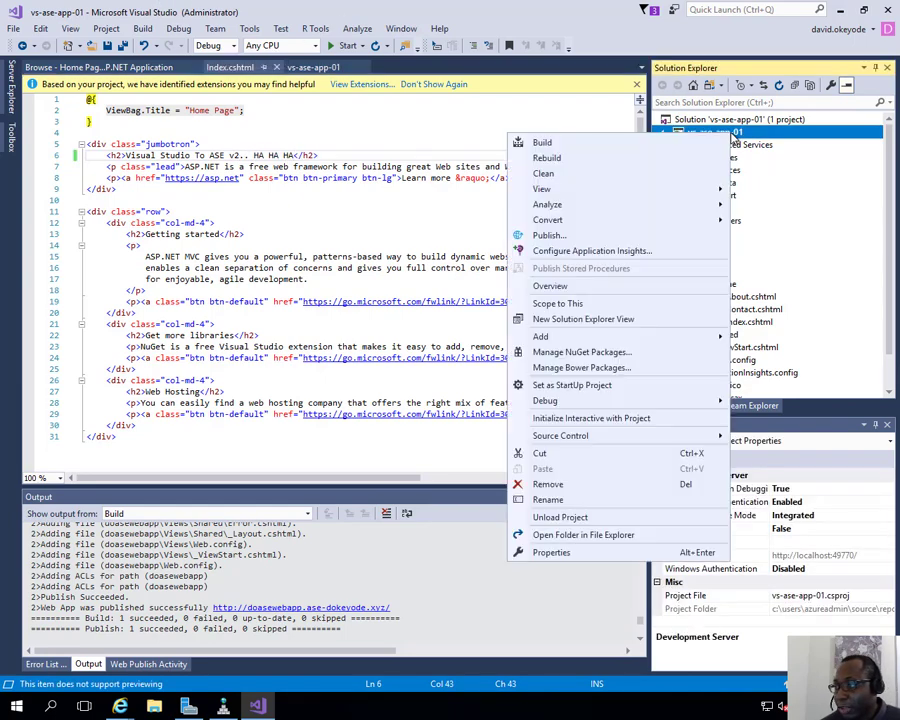
left_click(570, 236)
left_click(440, 171)
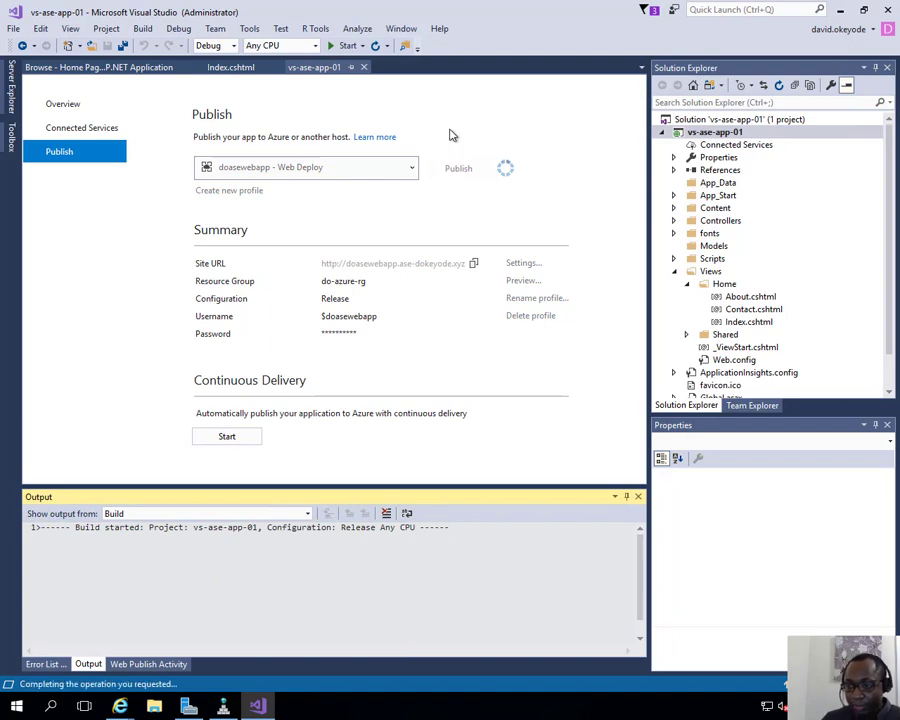
left_click(296, 412)
left_click(527, 436)
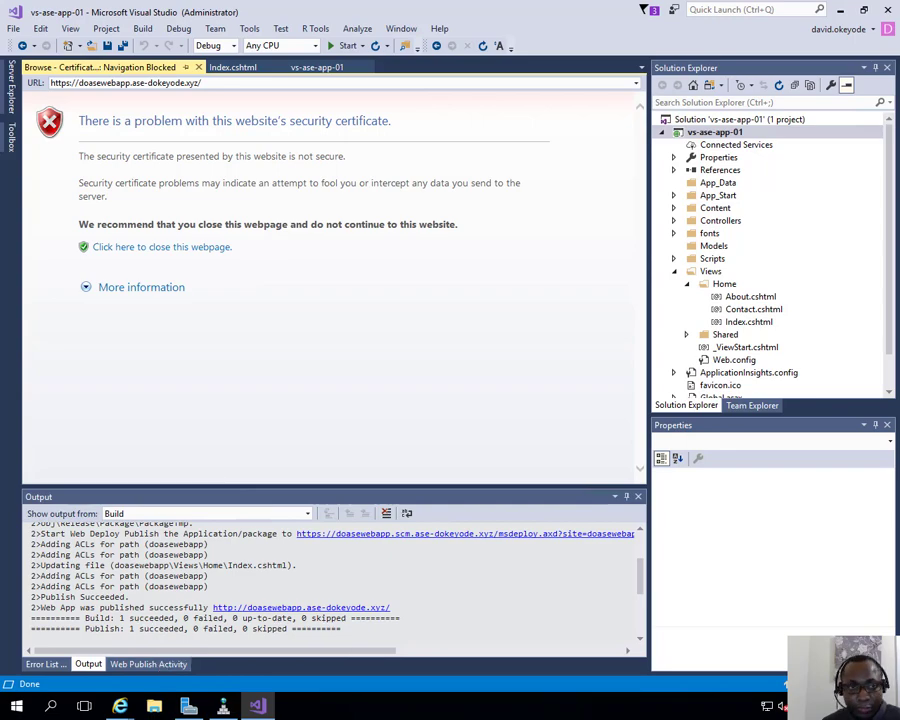
left_click_drag(0, 340, 0, 338)
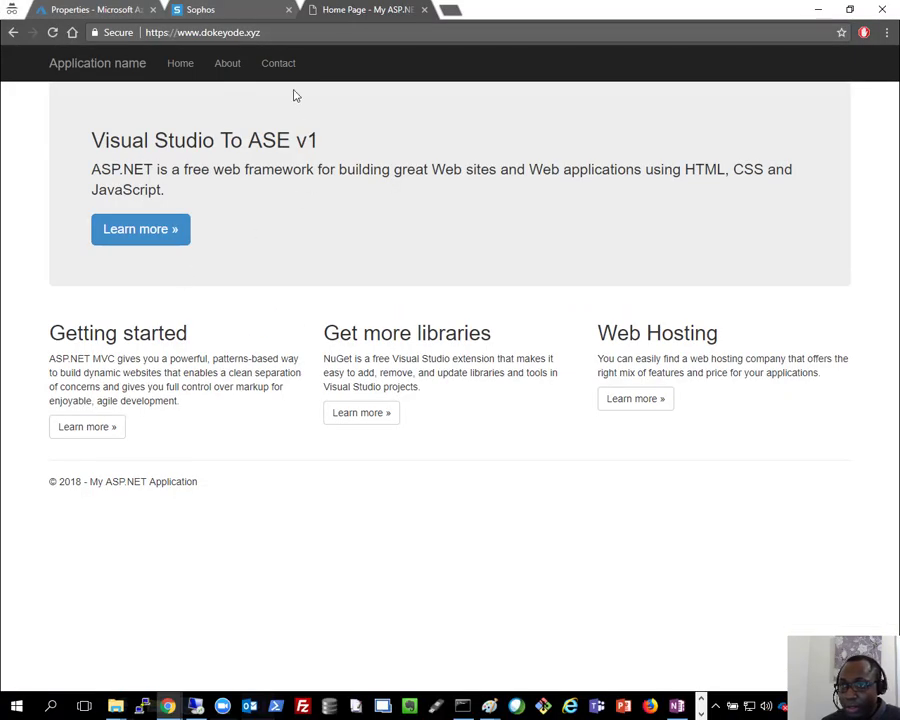
Step: Reload the site to confirm the 'Visual Studio To ASE v2.. HA HA HA' heading, then return to Sophos
left_click(50, 30)
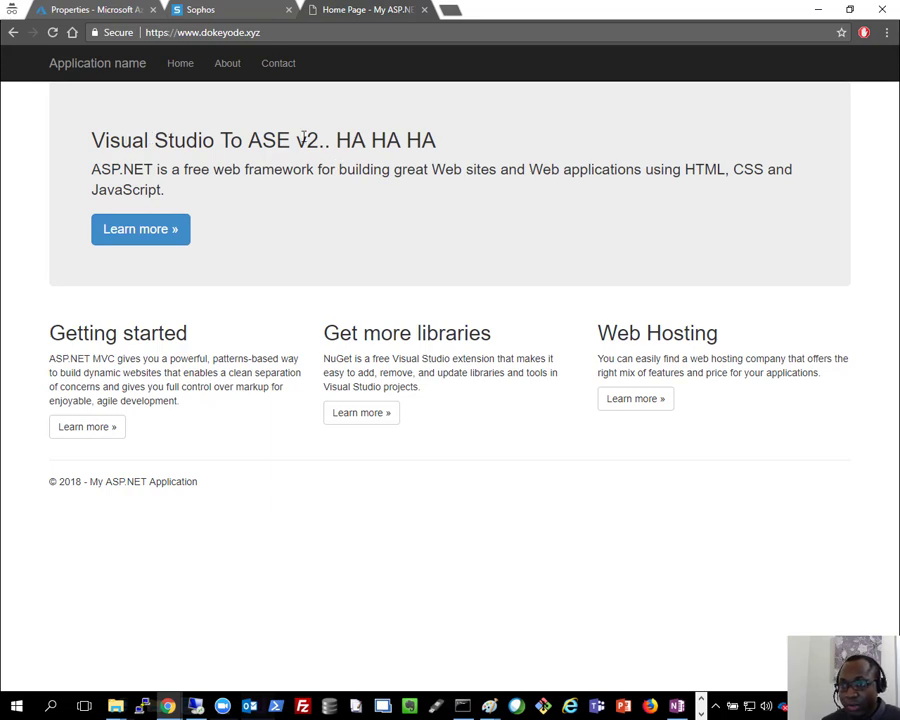
left_click_drag(259, 138, 462, 155)
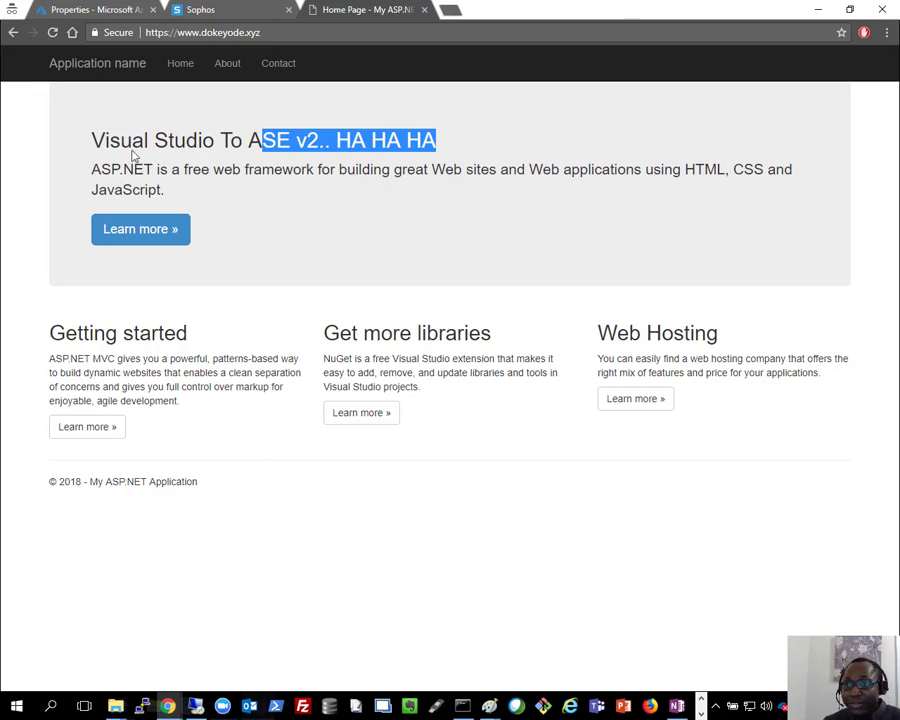
left_click(228, 12)
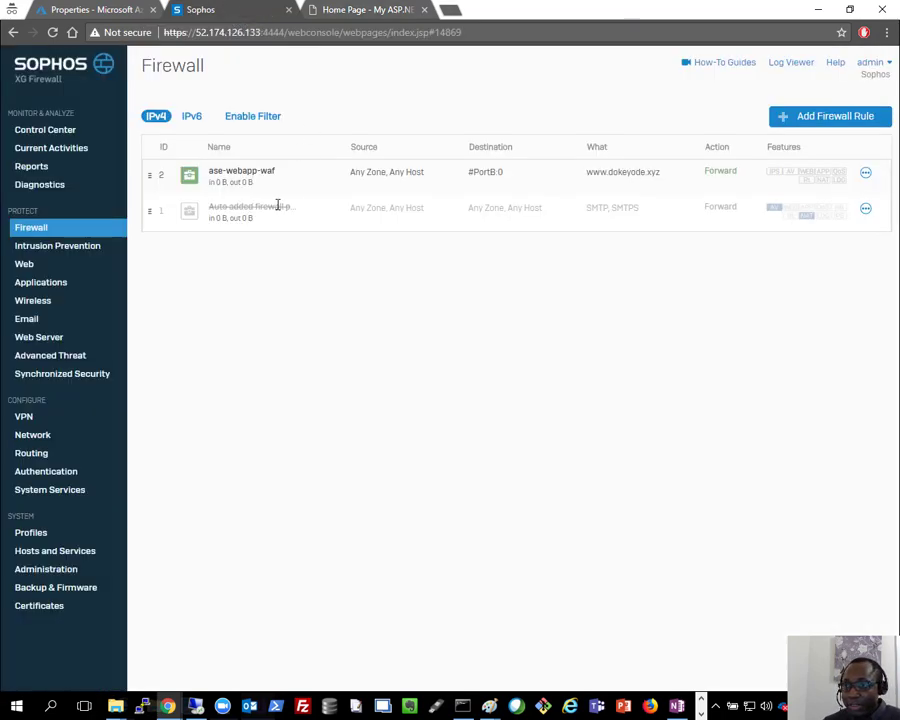
Step: Refresh the IPv4 rule list and open the ase-webapp-waf rule for editing
left_click(160, 120)
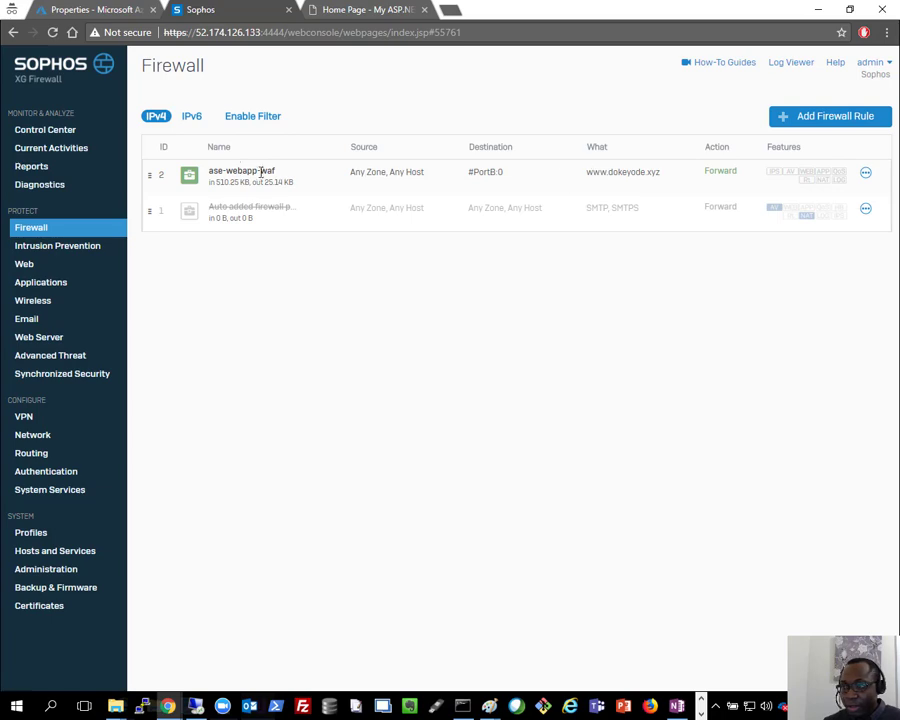
left_click(866, 175)
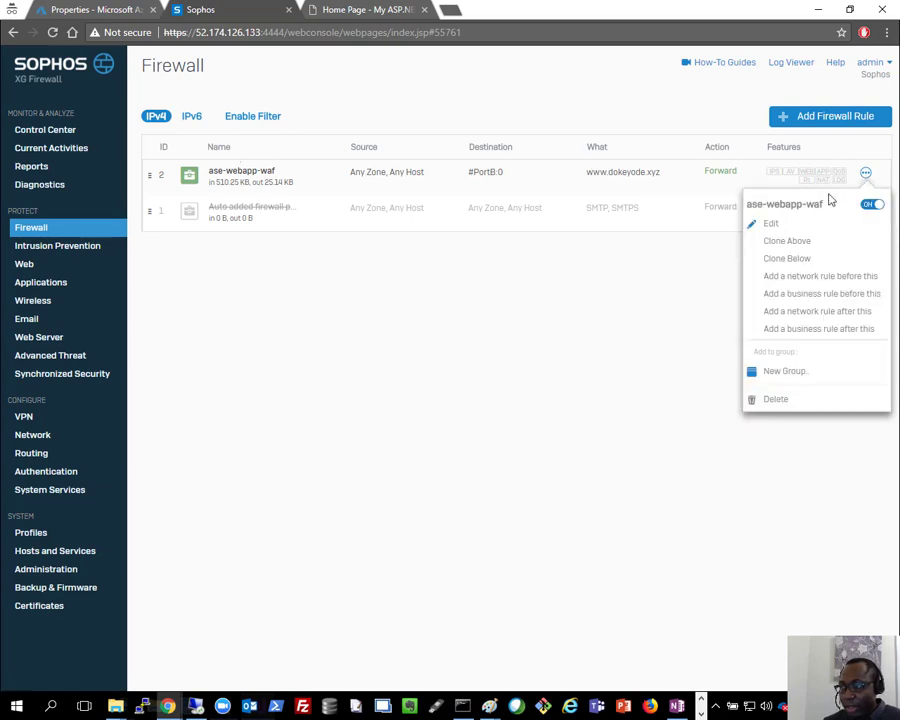
left_click(774, 225)
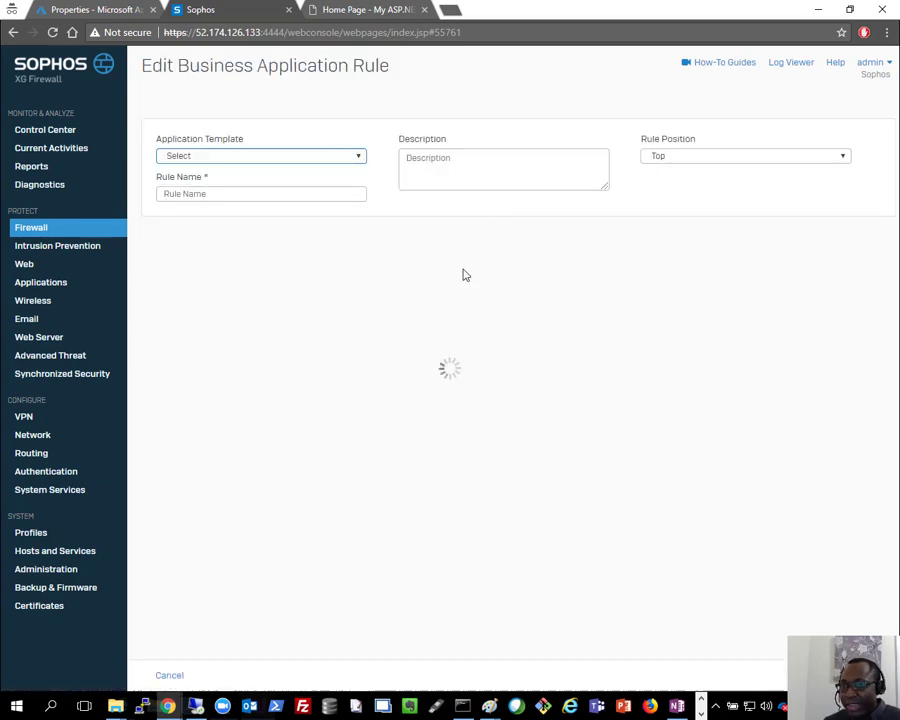
scroll(463, 279, "down", 6)
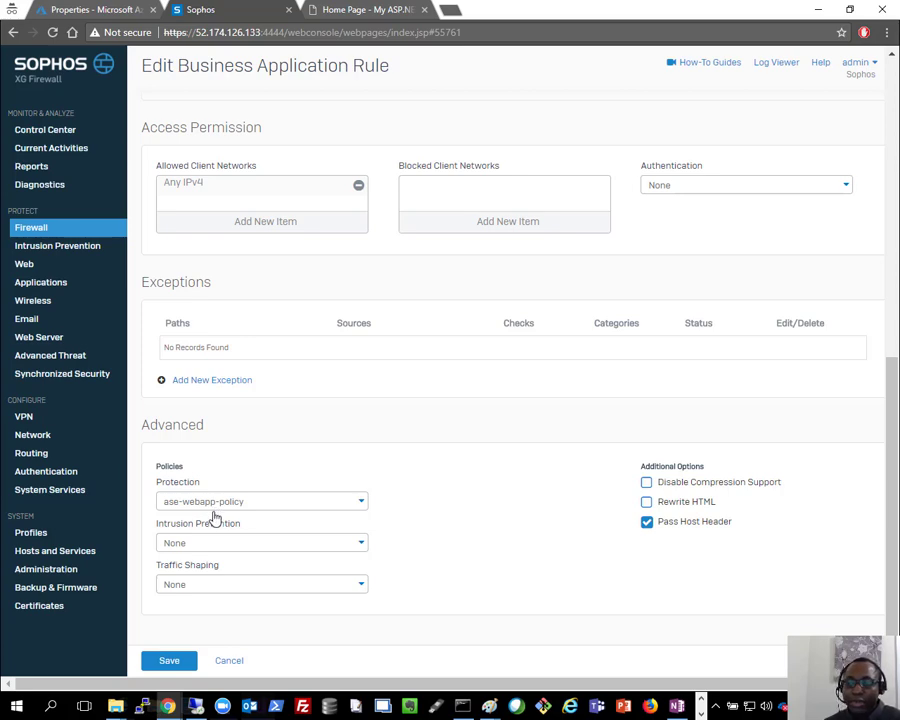
Step: Keep intrusion prevention and traffic shaping at None with ase-webapp-policy, then bring up the log
left_click(218, 544)
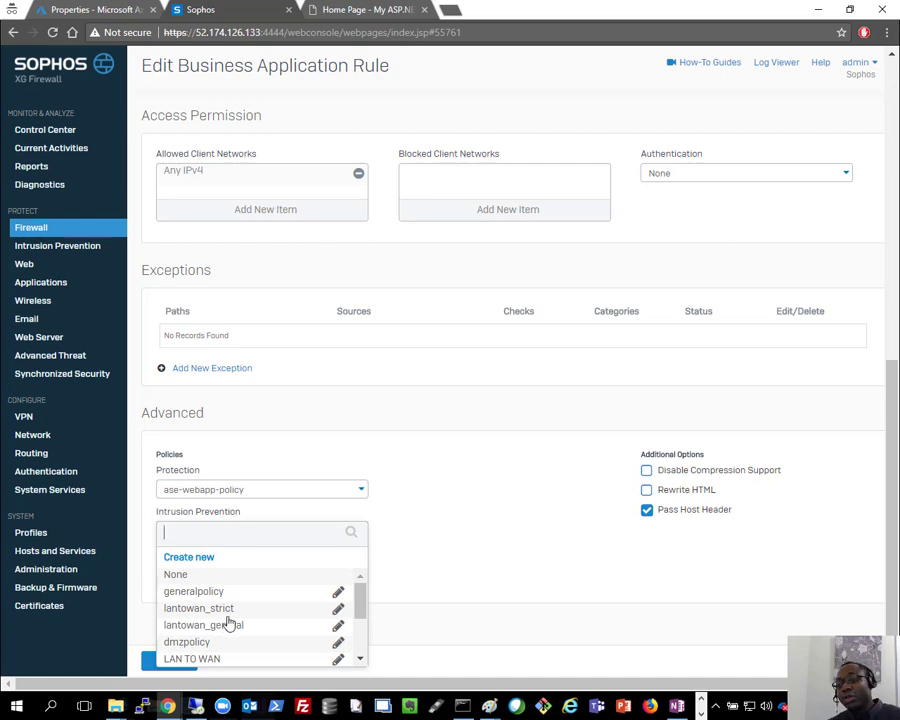
left_click(420, 550)
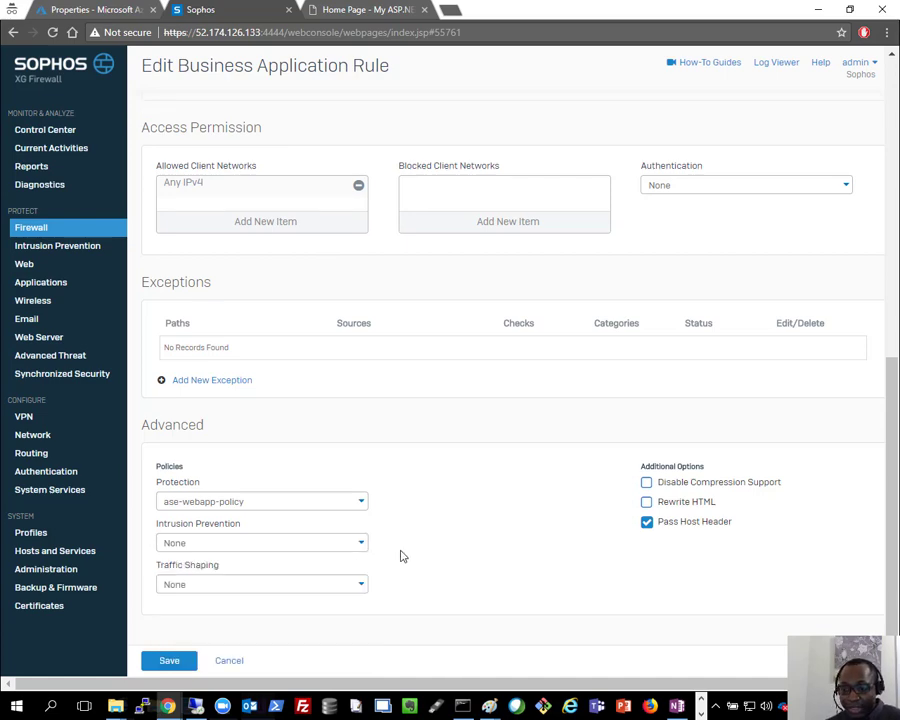
left_click(292, 588)
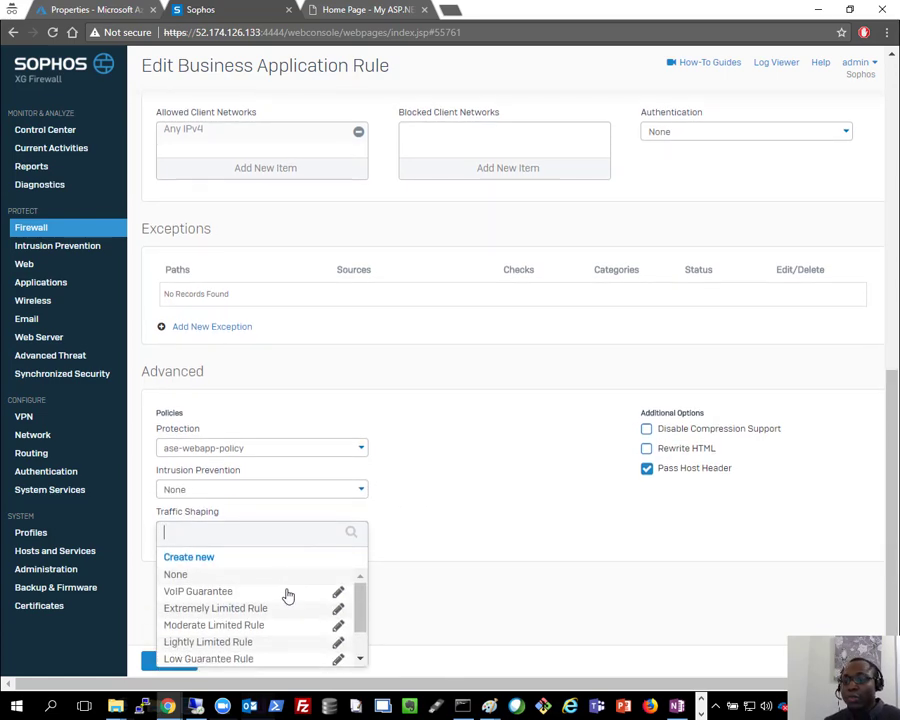
left_click(466, 460)
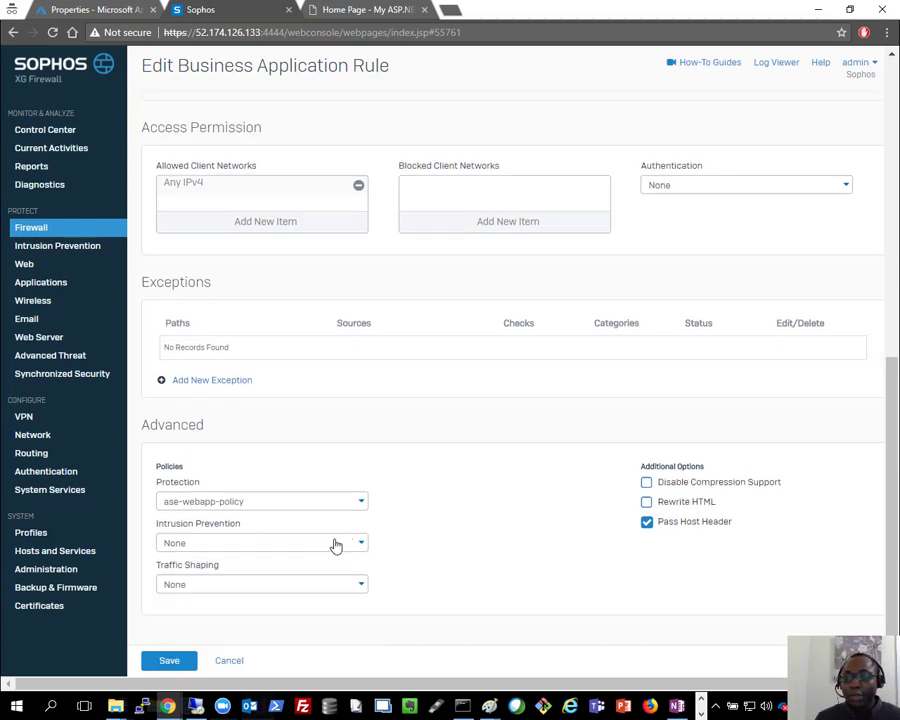
left_click(319, 500)
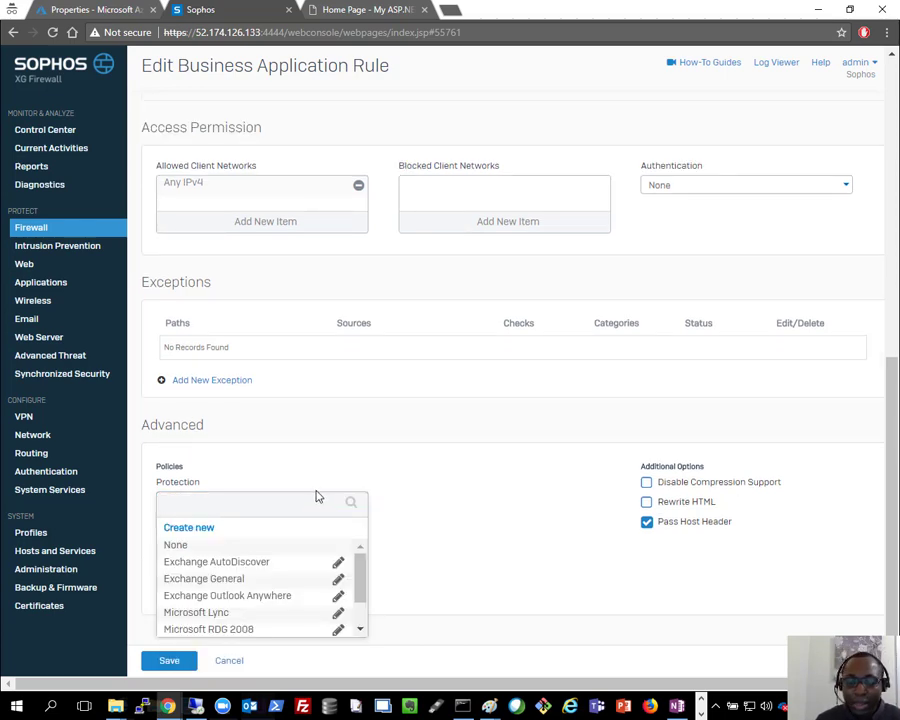
left_click(451, 497)
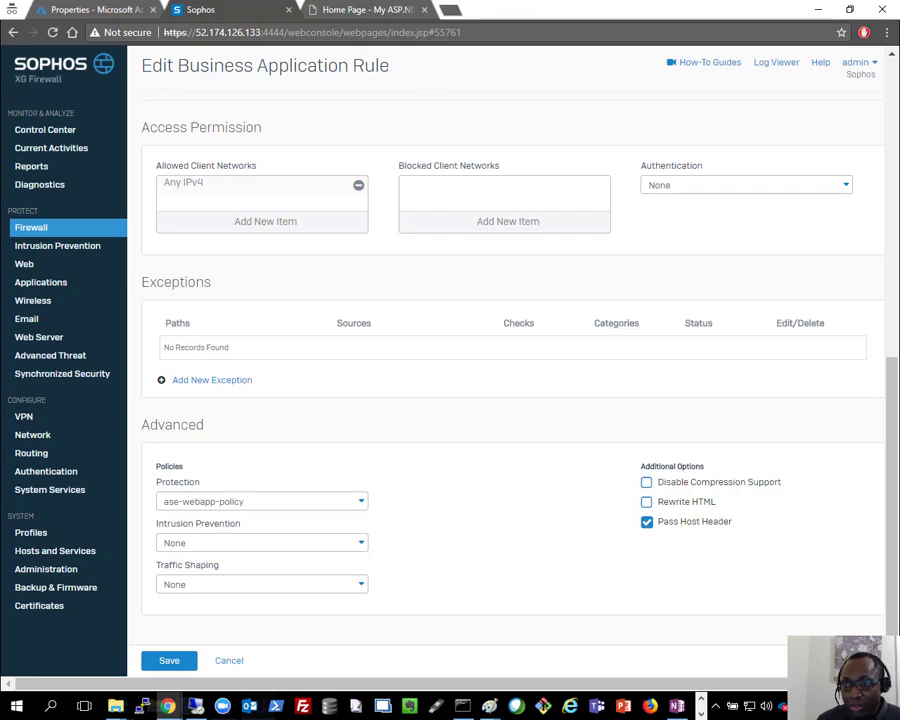
left_click_drag(0, 225, 647, 55)
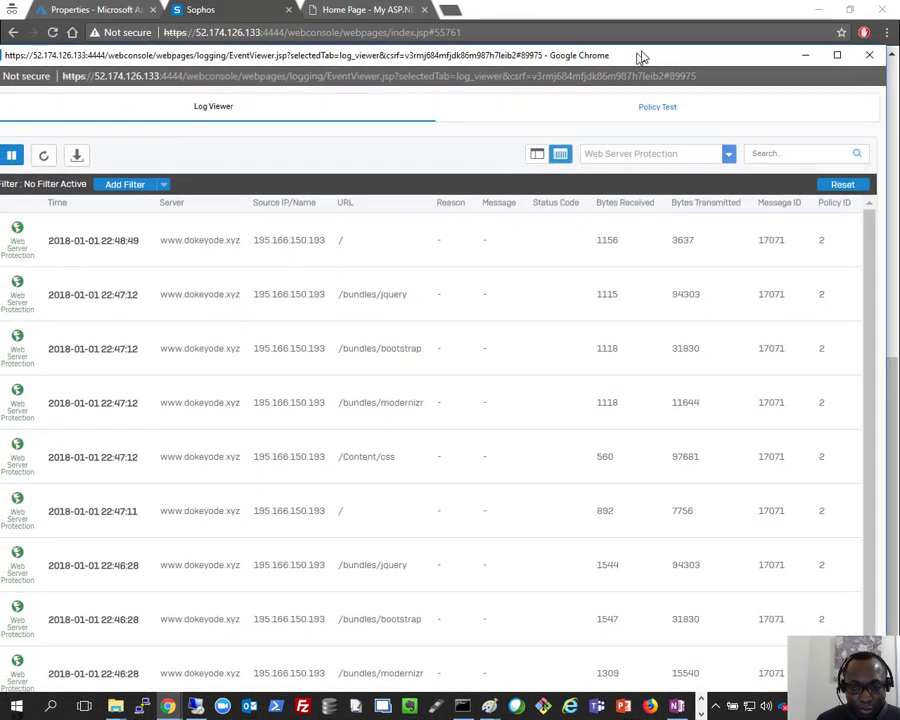
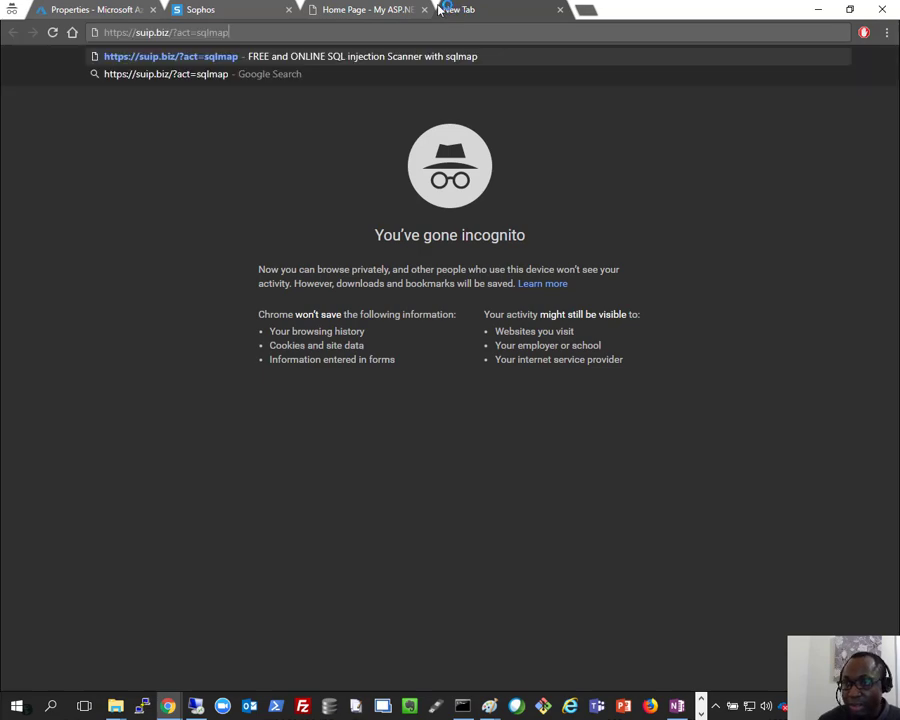
key("Return")
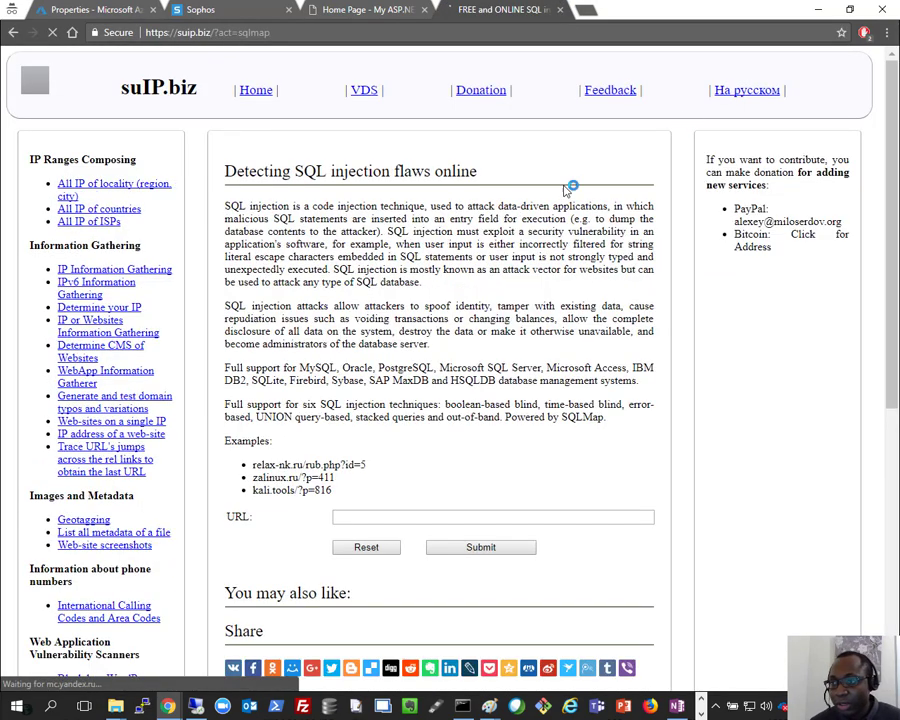
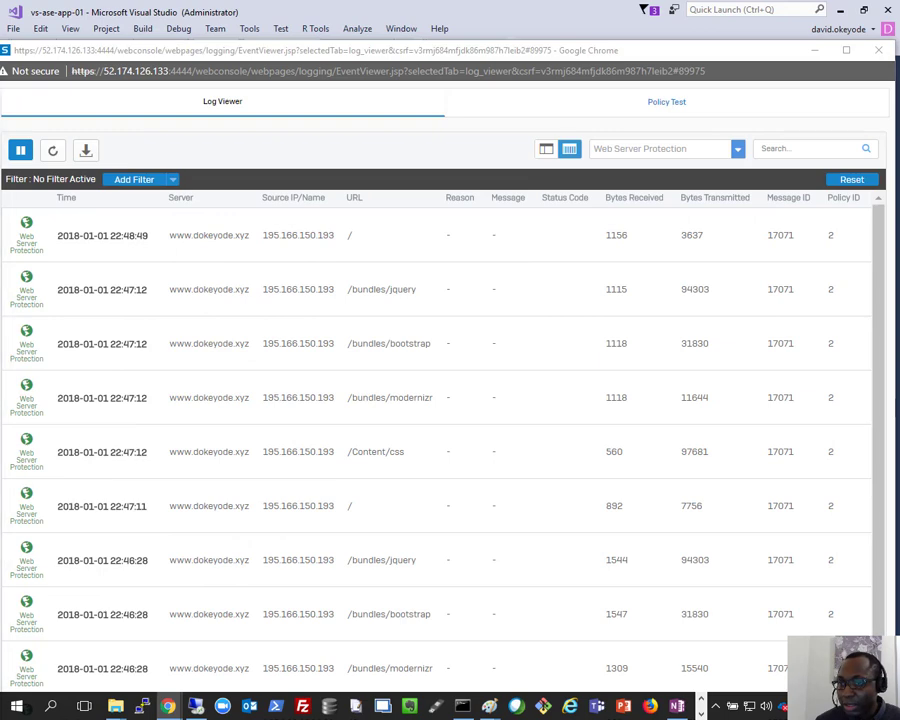
Step: Refresh the Web Server Protection log and inspect the new WAF Anomaly entries flagging SQL injection probing
left_click(52, 151)
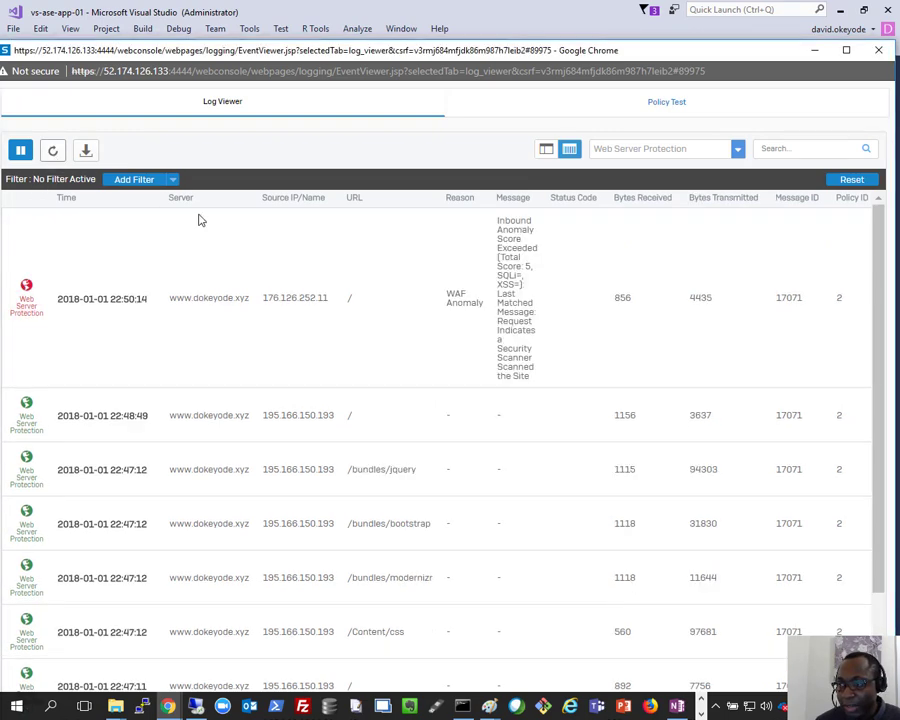
left_click(28, 305)
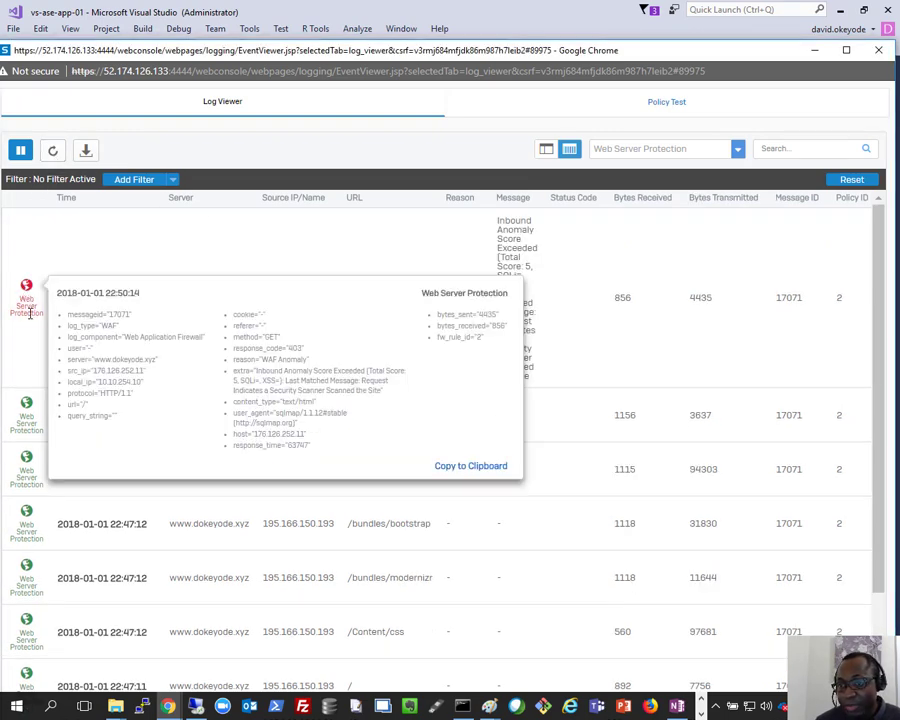
left_click(54, 151)
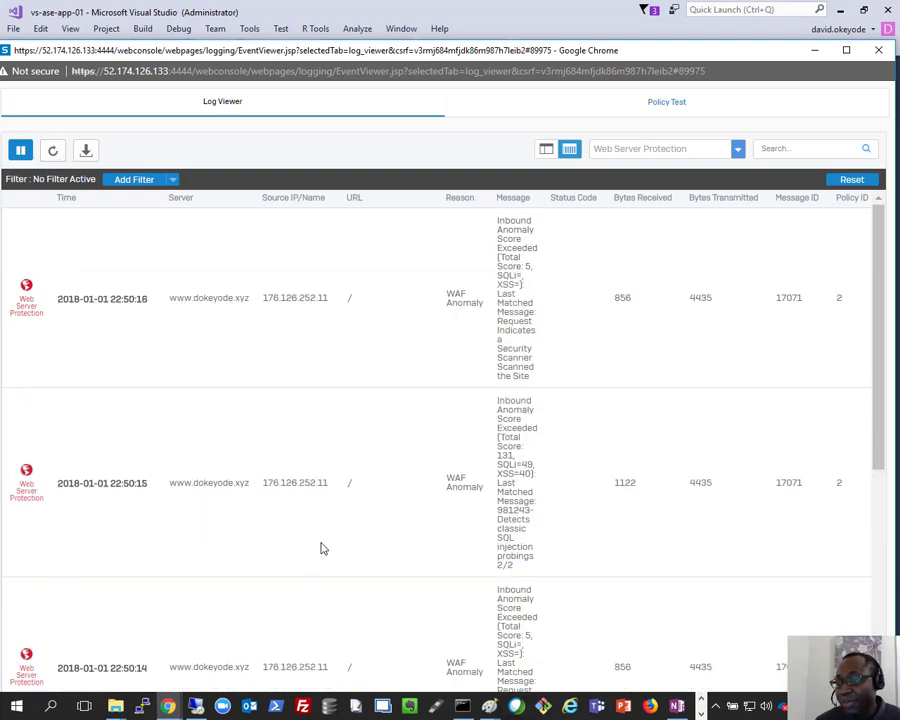
left_click_drag(514, 543, 497, 530)
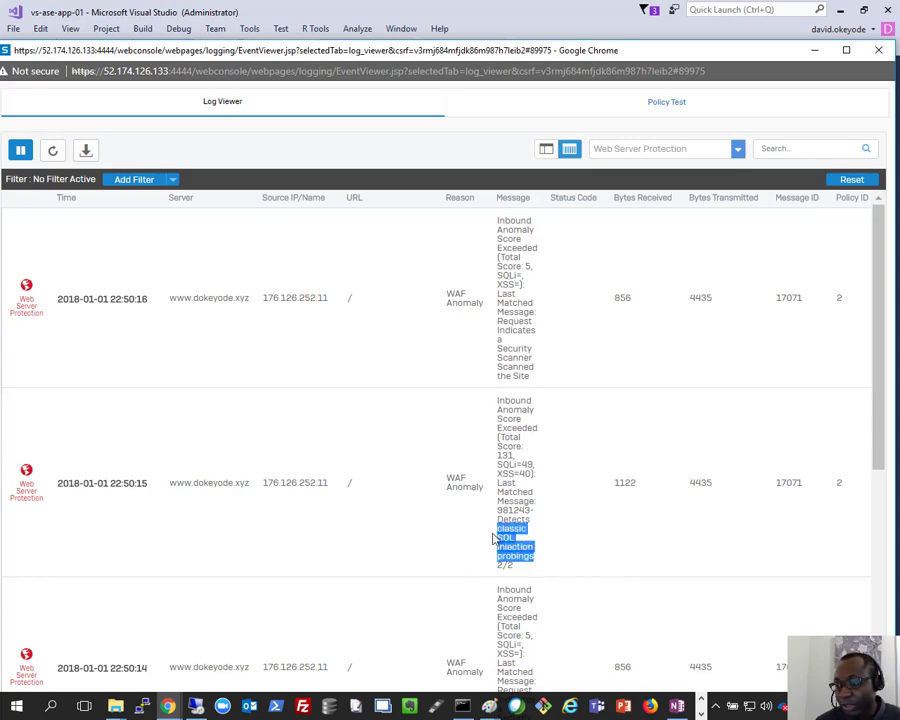
left_click(531, 362)
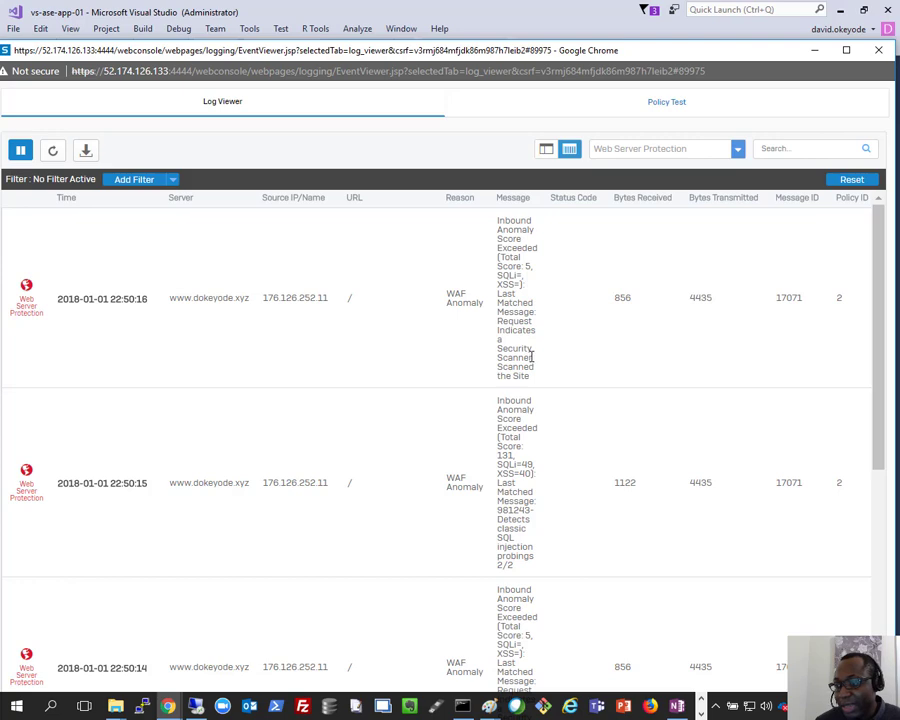
scroll(530, 360, "down", 2)
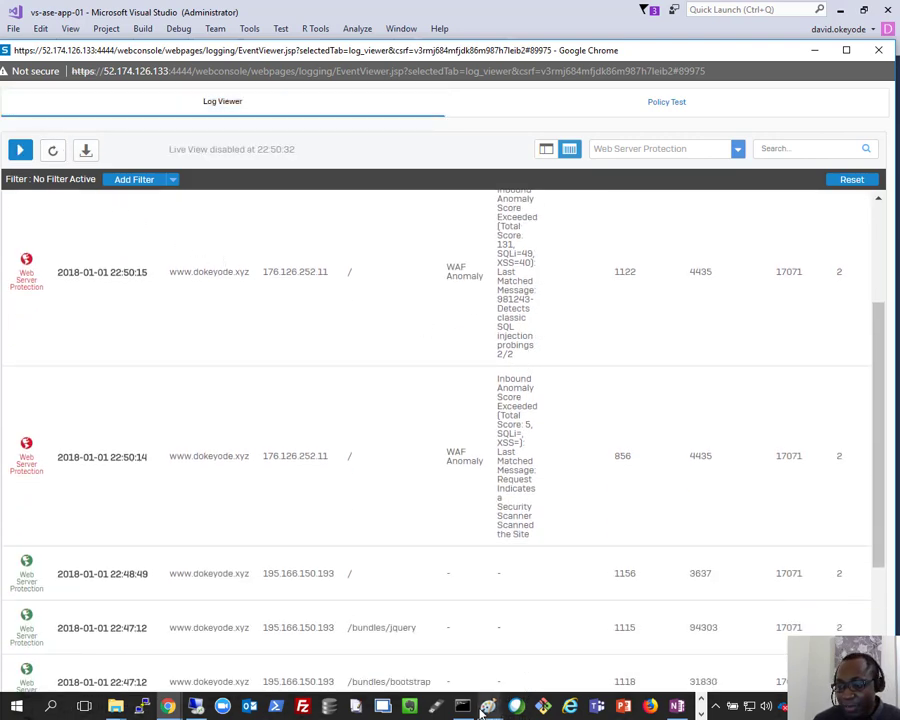
Step: View the Azure VNet, XG Firewall and ASE web app diagram in Paint, then return to Chrome
mouse_move(487, 707)
left_click(318, 597)
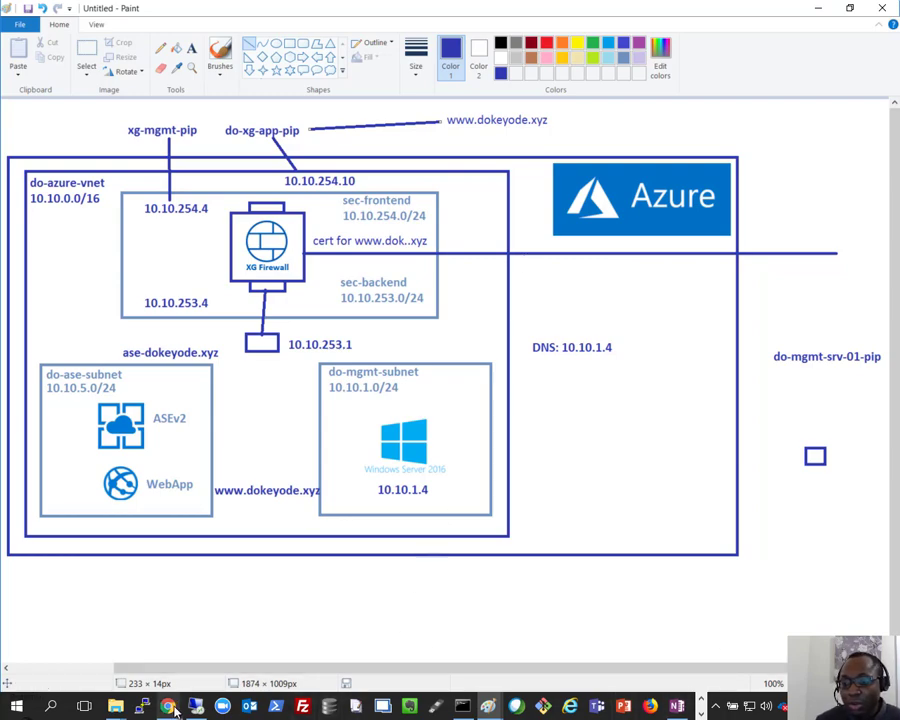
mouse_move(170, 710)
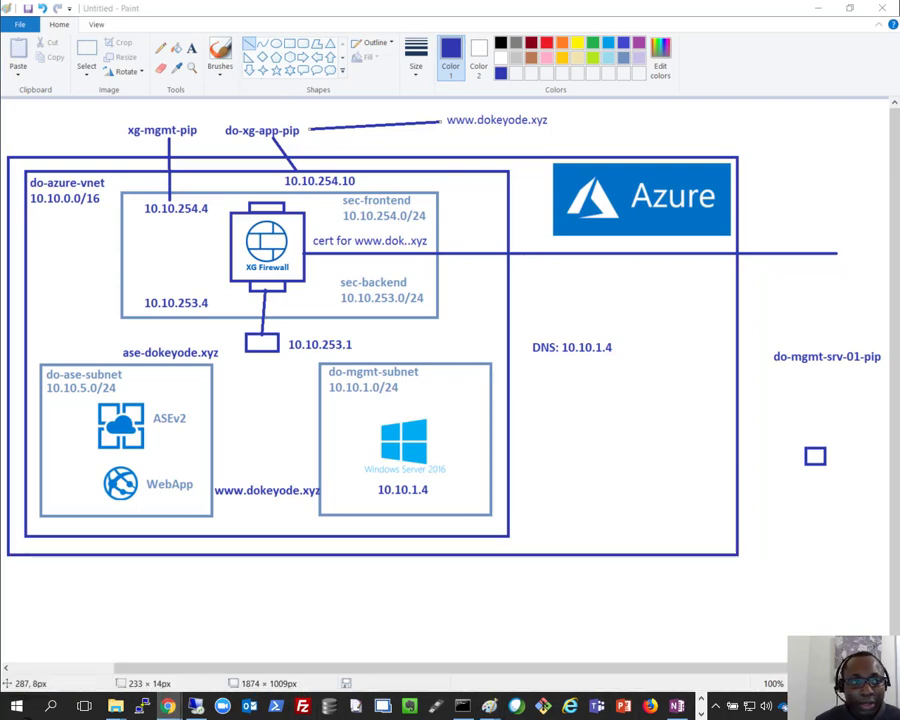
left_click_drag(580, 715, 565, 4)
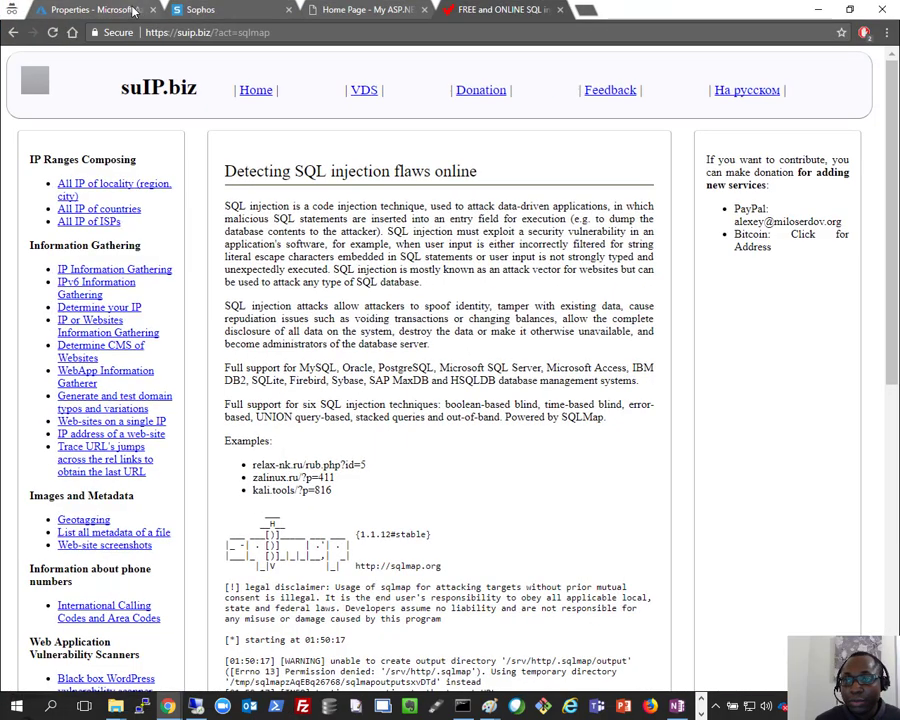
Step: In the Azure portal, check the do-ase environment, then open doasewebapp from App Services and browse its menu
left_click(134, 9)
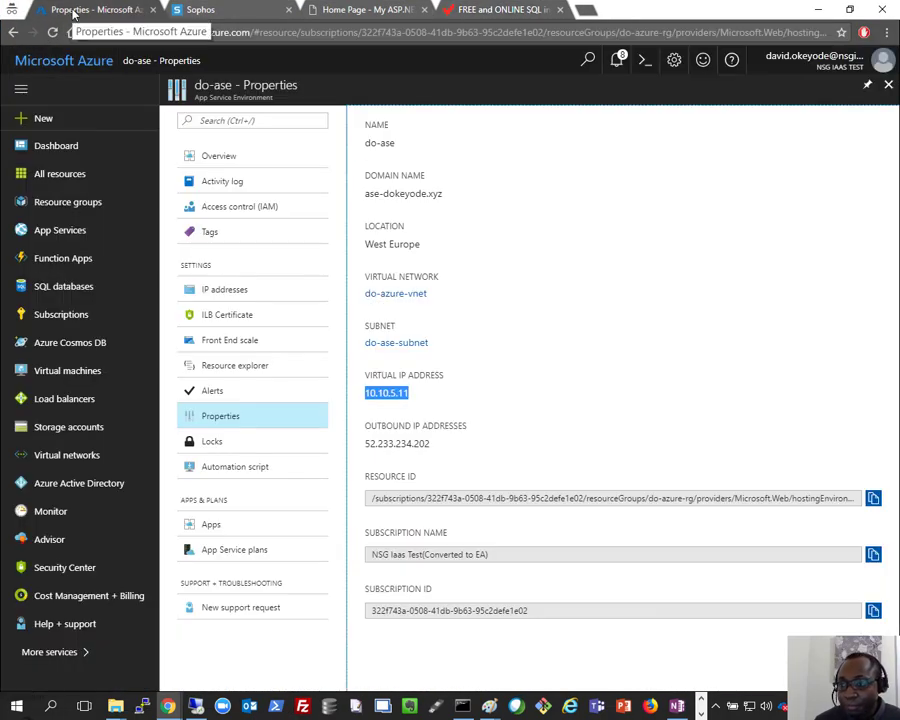
left_click(245, 420)
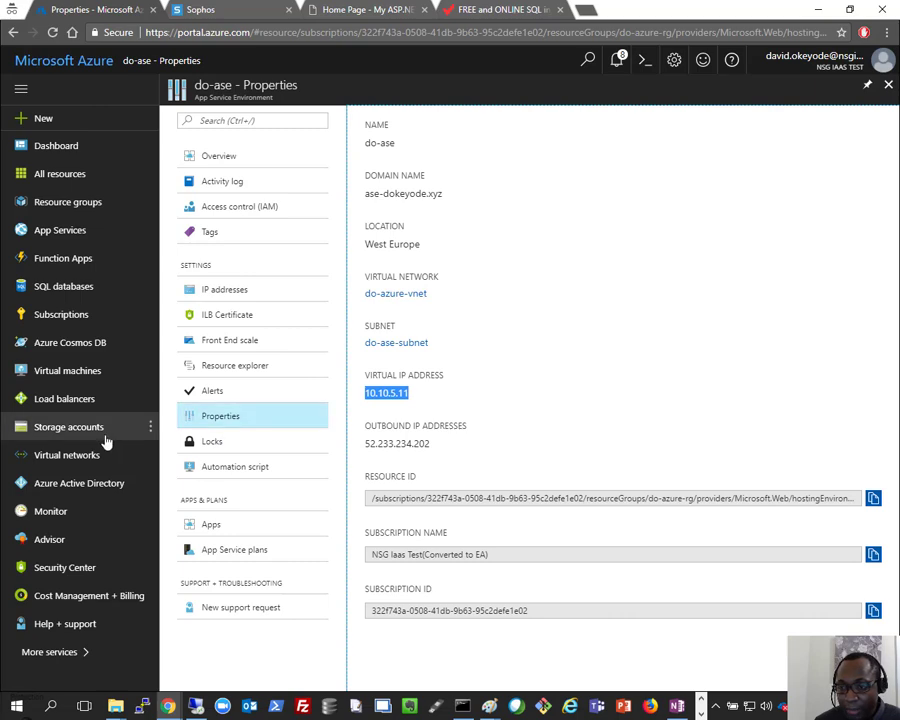
left_click(58, 238)
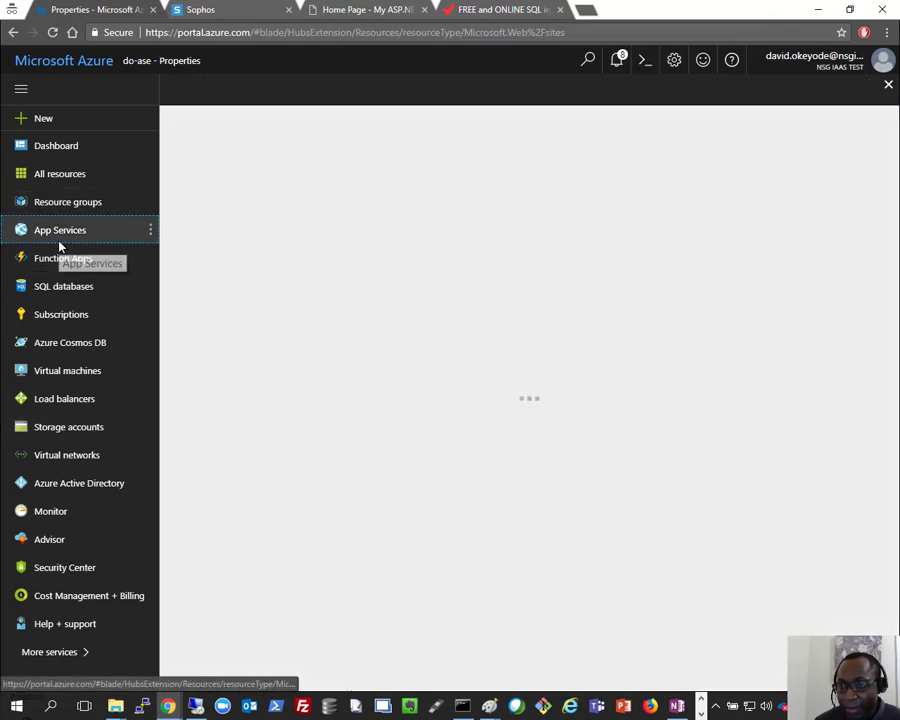
left_click(251, 234)
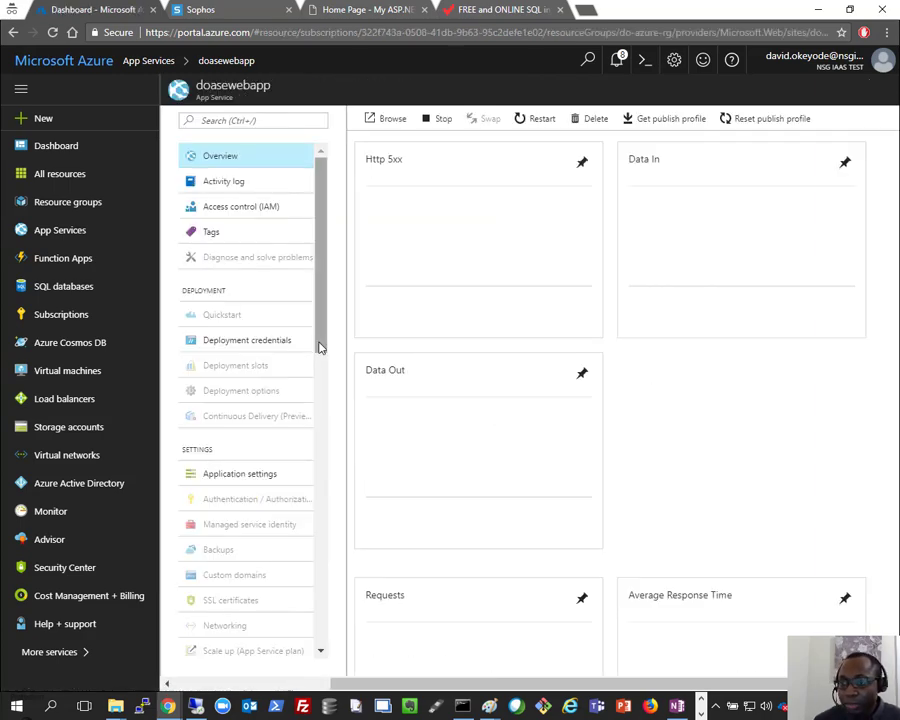
left_click_drag(321, 346, 321, 415)
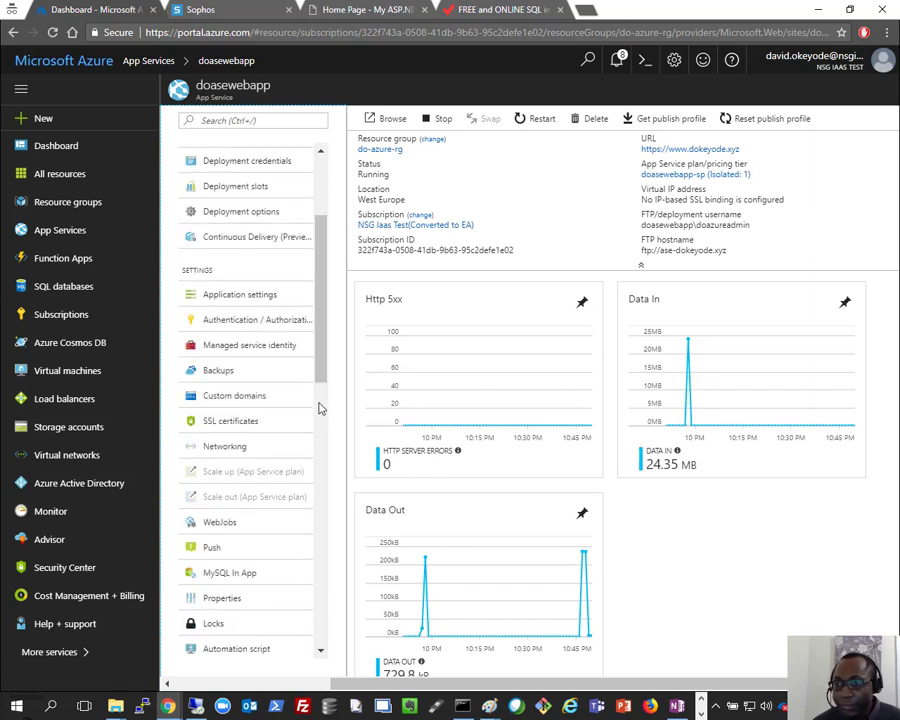
scroll(234, 462, "down", 2)
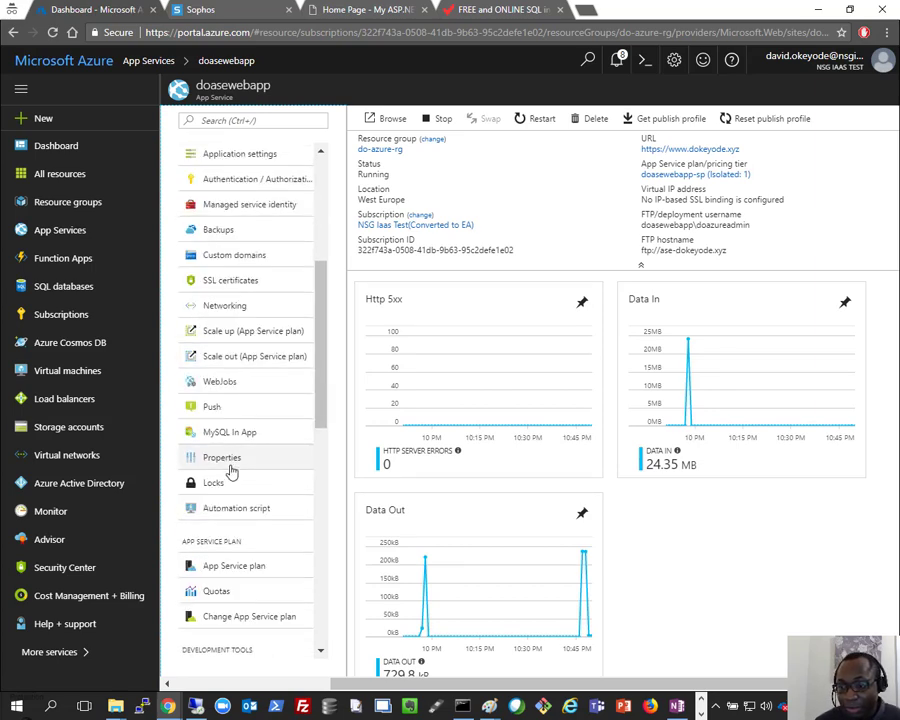
scroll(235, 340, "down", 4)
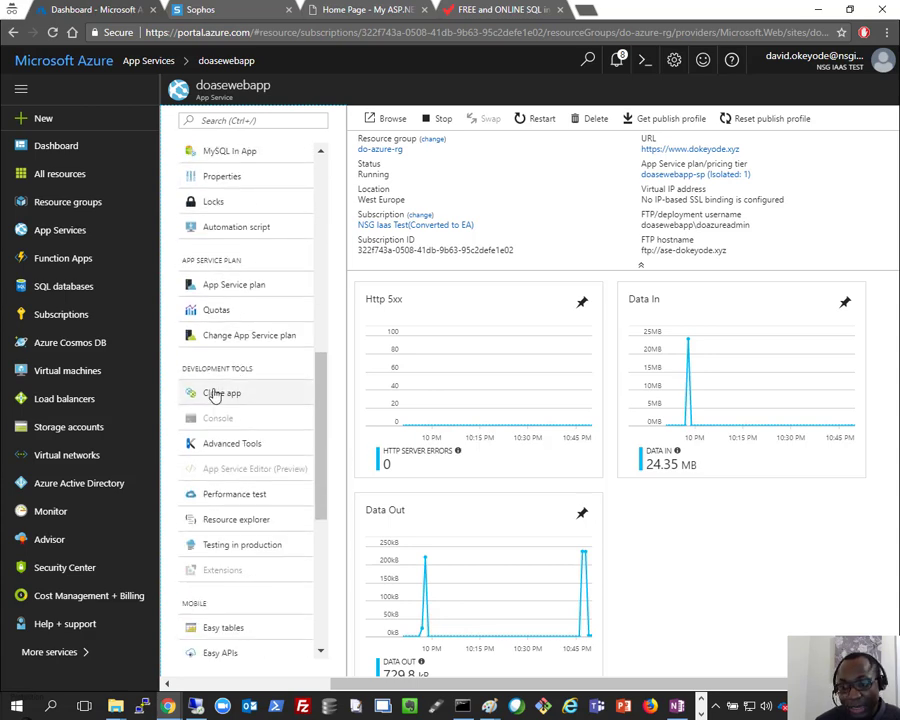
scroll(224, 398, "down", 4)
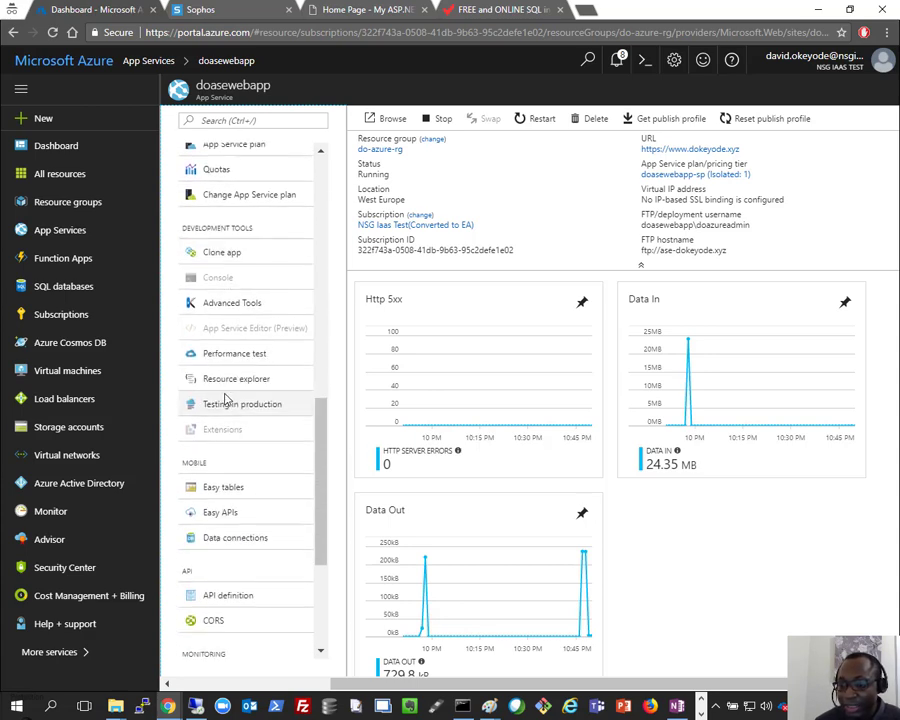
scroll(225, 400, "down", 1)
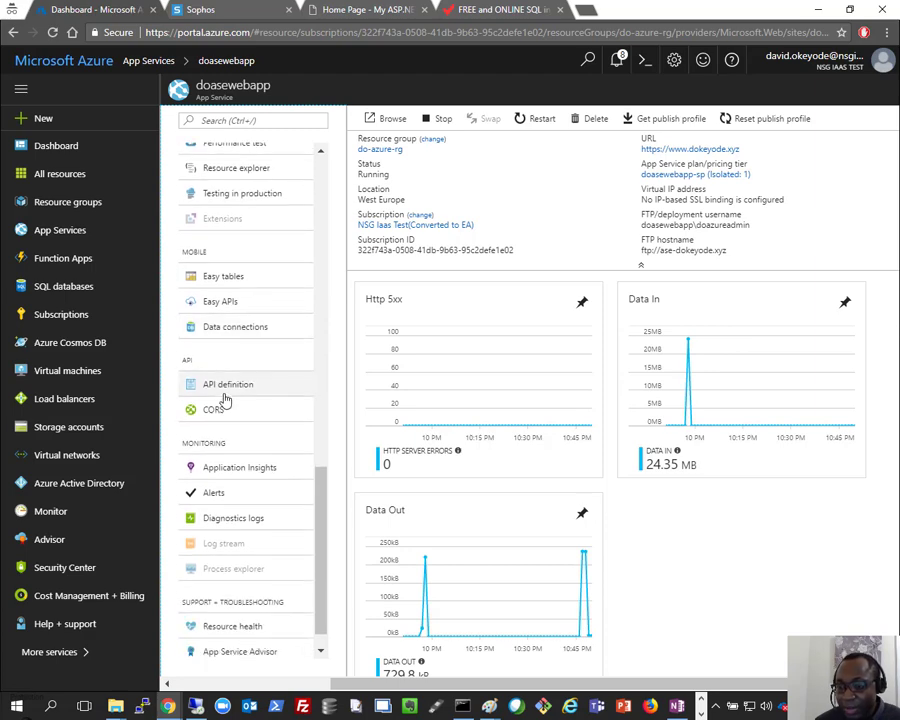
scroll(225, 398, "up", 8)
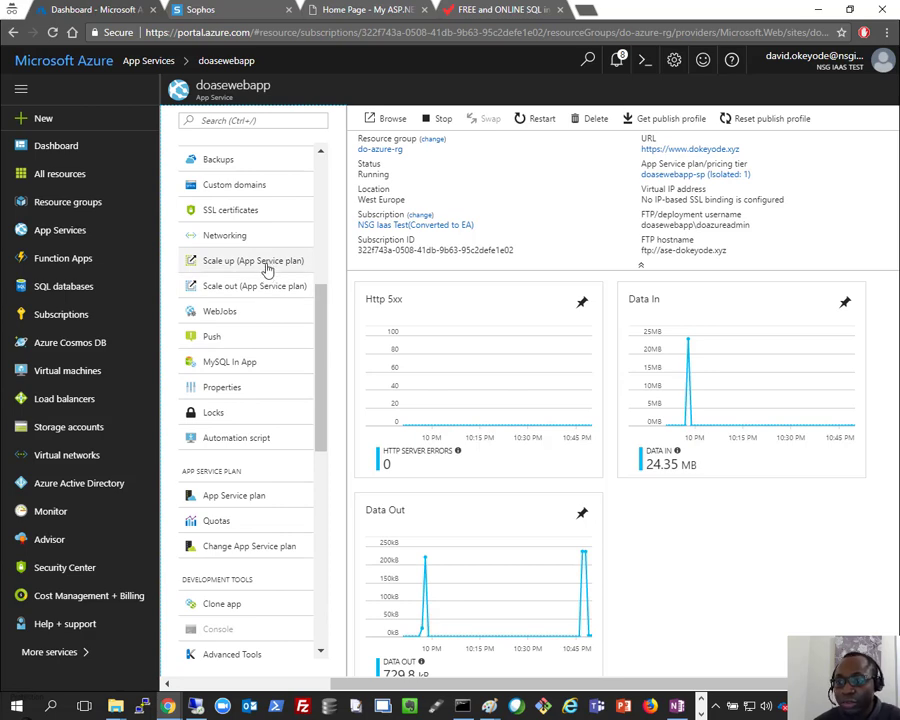
Step: On doasewebapp's Scale out page, slide the instance count to 100 and back to 1, then choose Enable autoscale
left_click(267, 288)
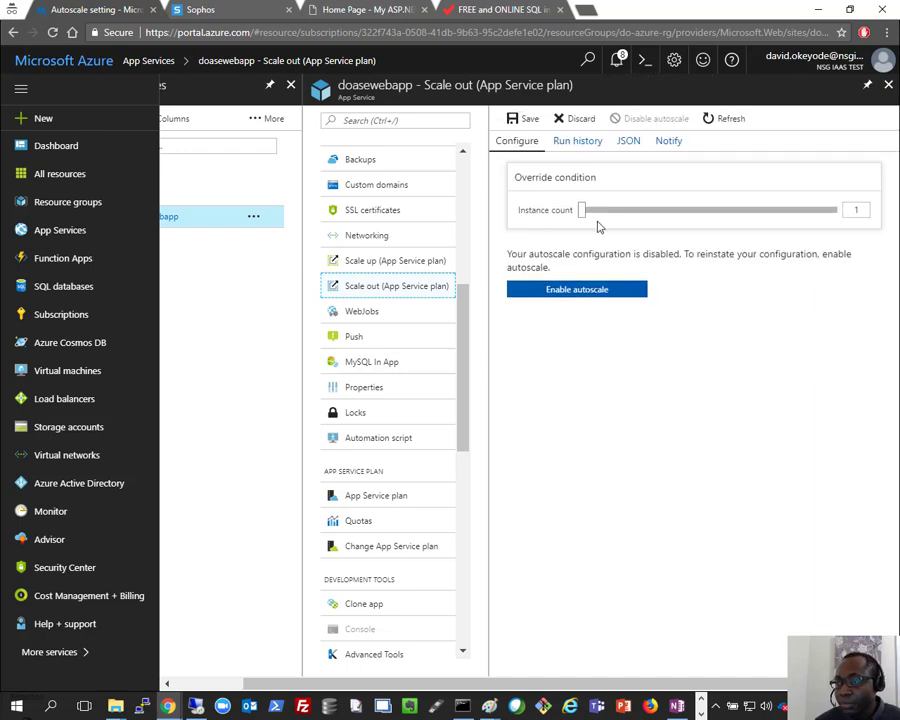
left_click_drag(579, 212, 811, 217)
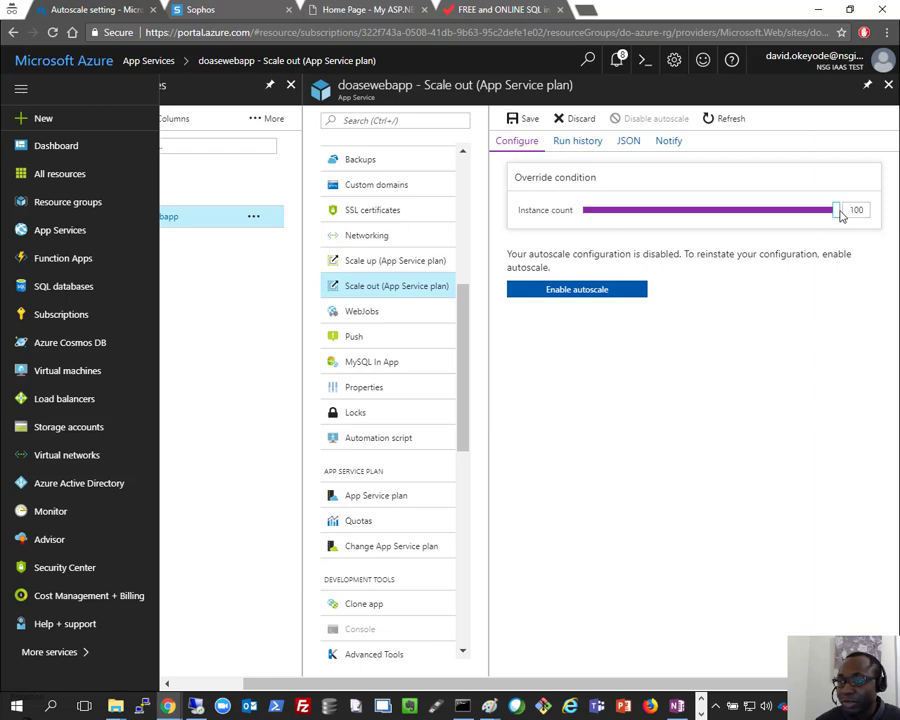
left_click_drag(841, 216, 474, 220)
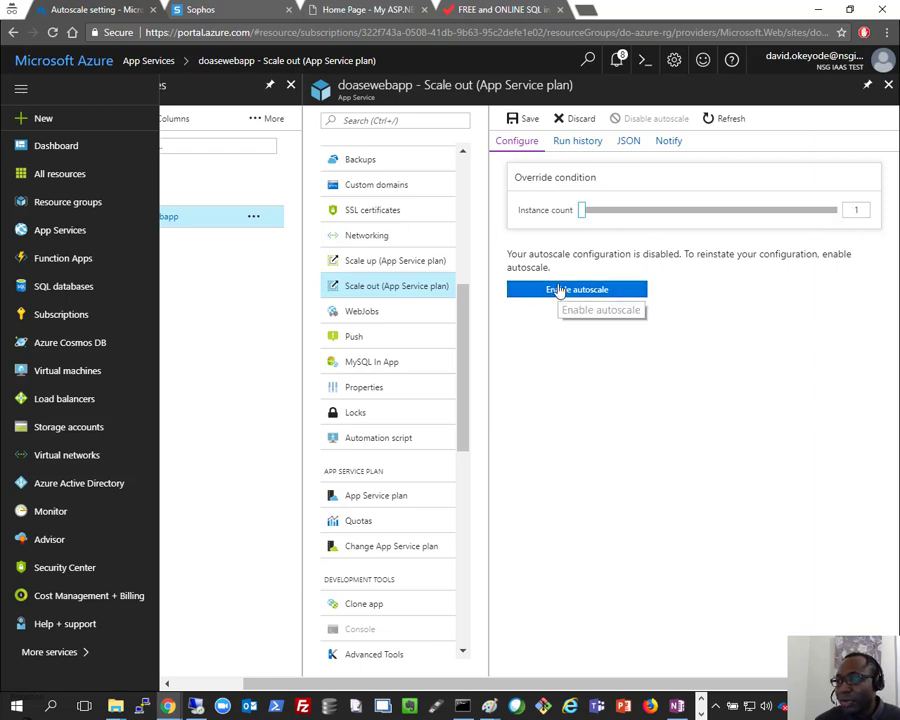
left_click(548, 289)
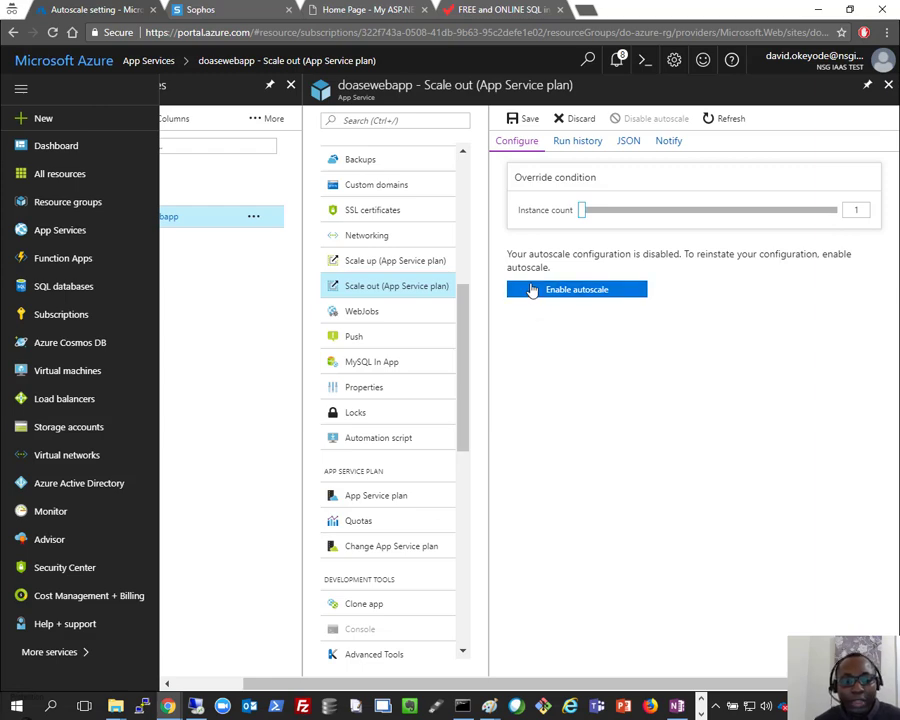